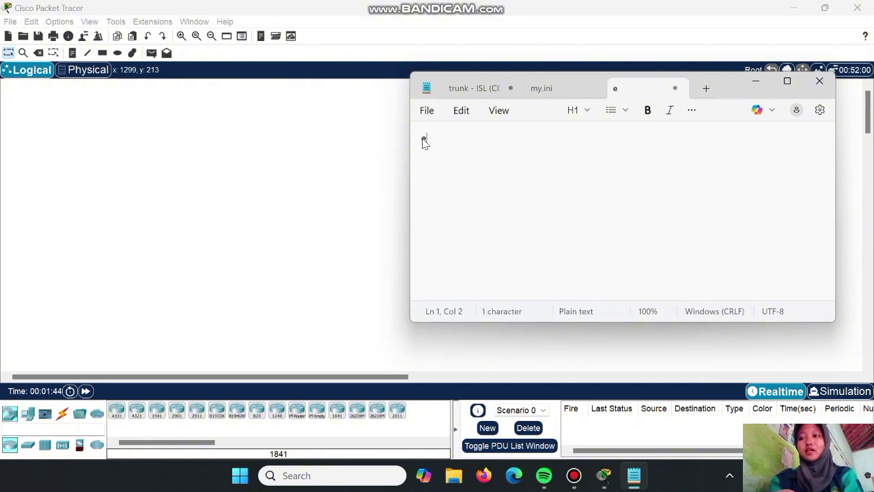
Write "eigrp dan ospf = igp" as the first line of the note and start a new line.
type("gr")
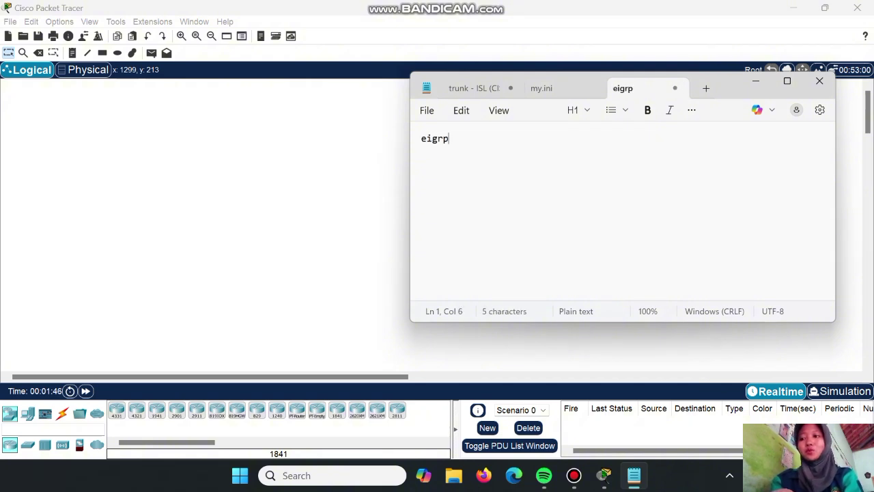
type("p ")
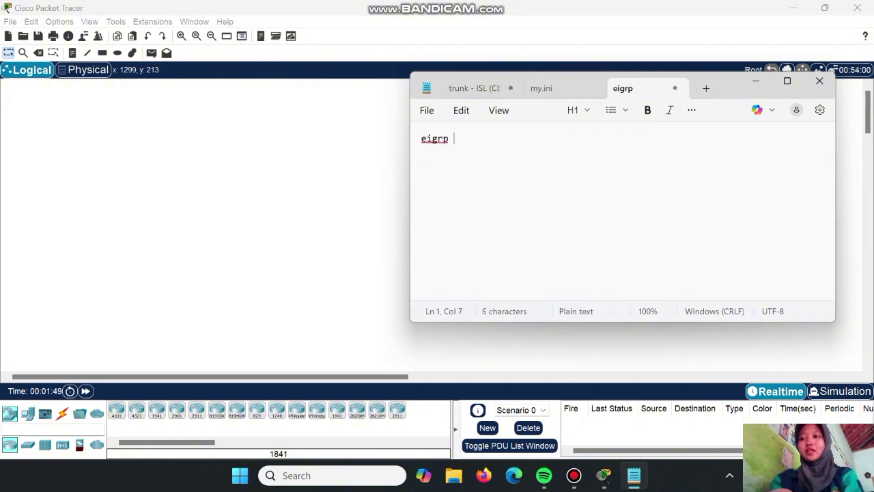
type("dan os")
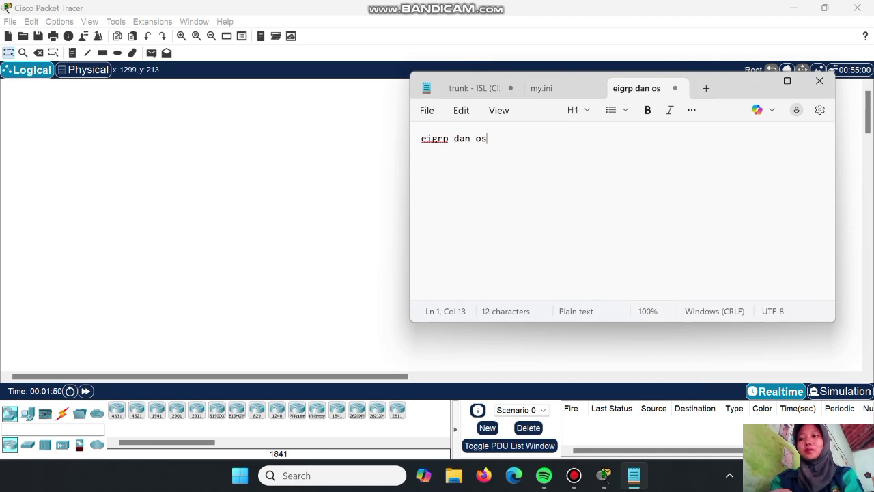
type("pf")
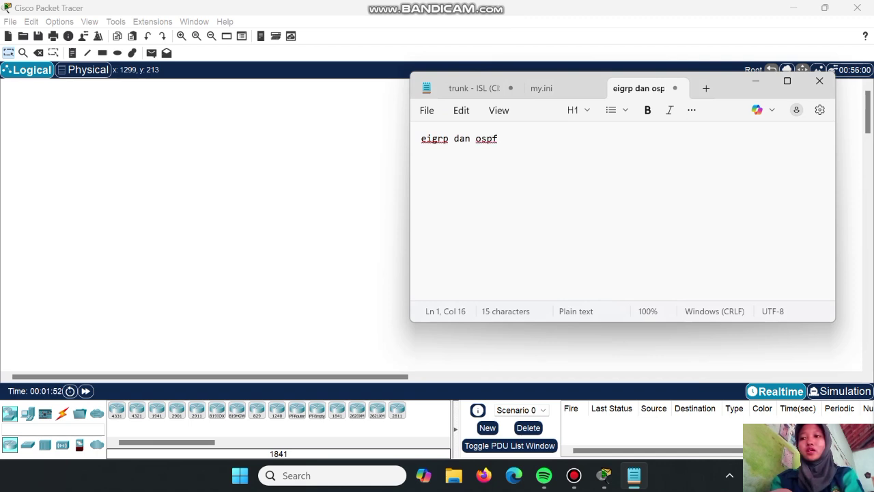
type(" =")
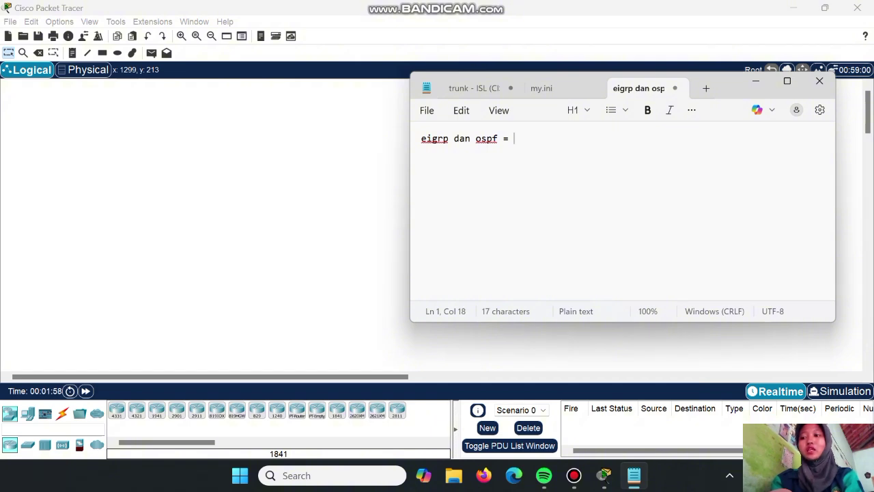
type(" igp")
key("Return")
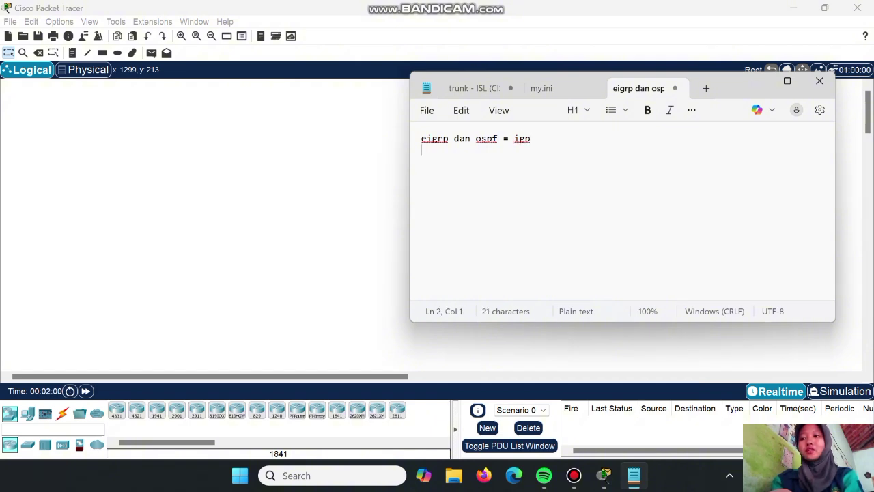
Write "bgp = egp" on the second line of the note.
type("b")
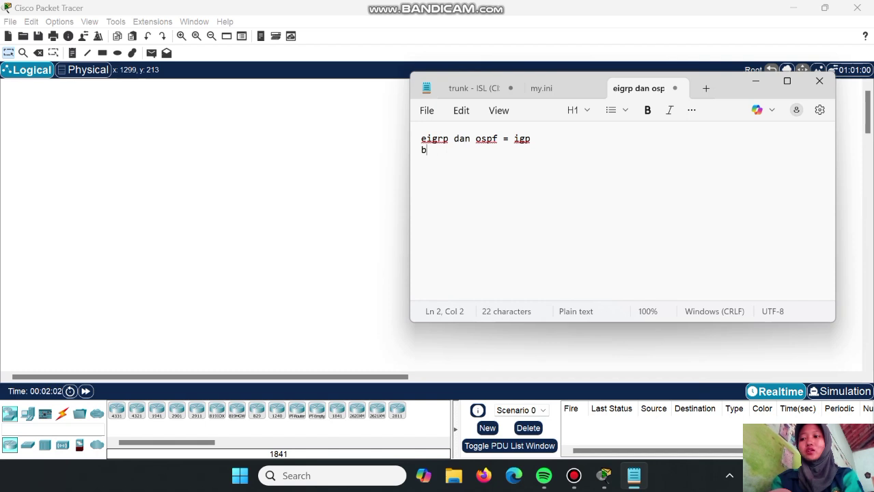
type("gp")
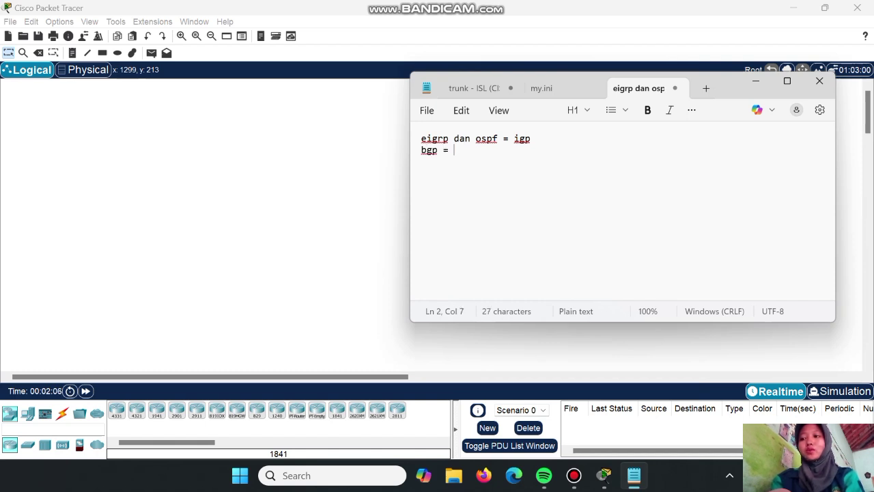
type(" = egp")
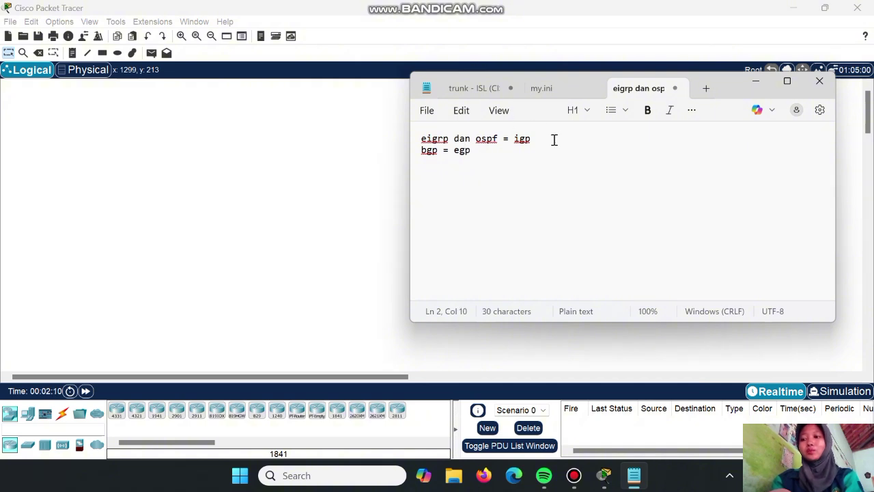
Append "-> as" to the igp line and "-> inter as" to the egp line, and minimize the note.
type(" -")
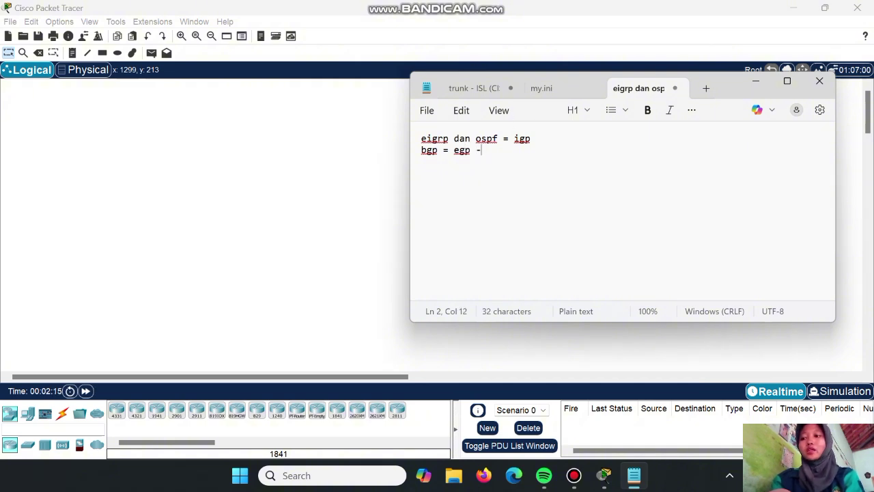
key("BackSpace")
left_click(577, 139)
type("-> as")
left_click(476, 150)
type("-> inter ")
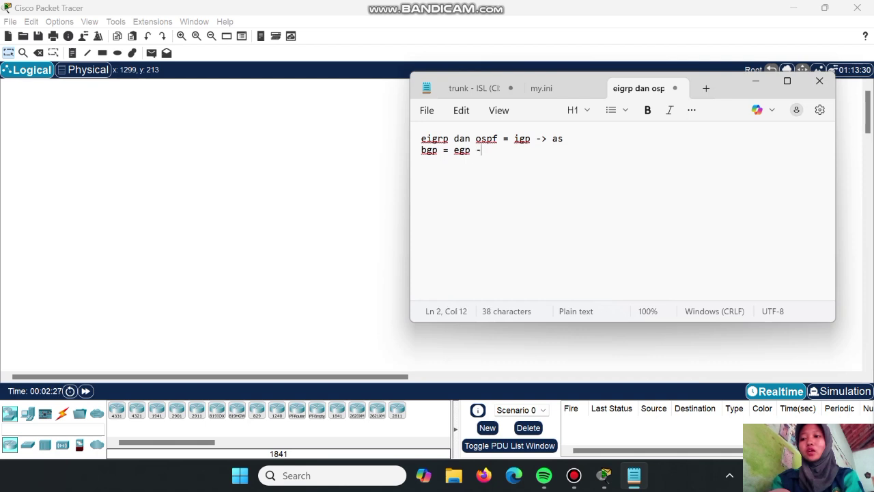
type("as")
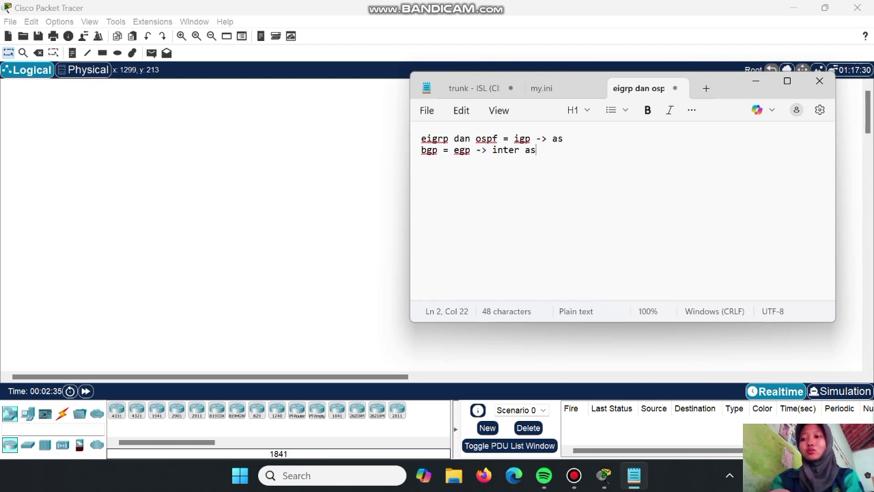
left_click(571, 139)
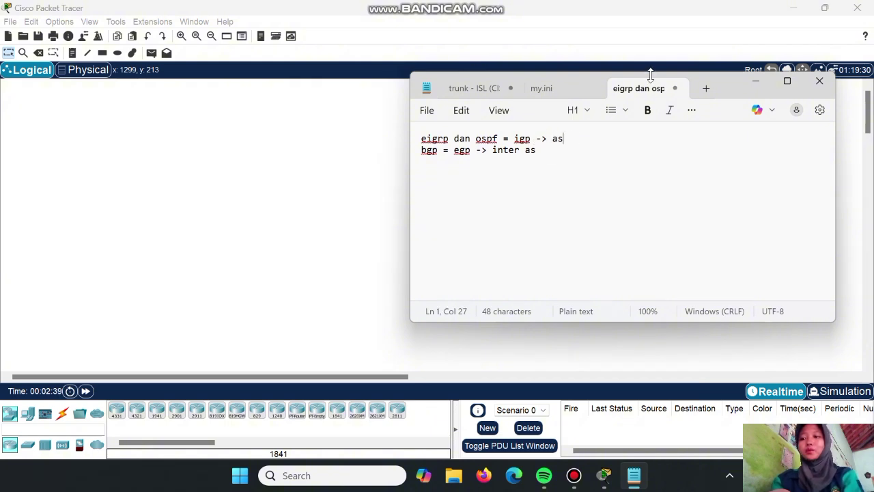
left_click(755, 81)
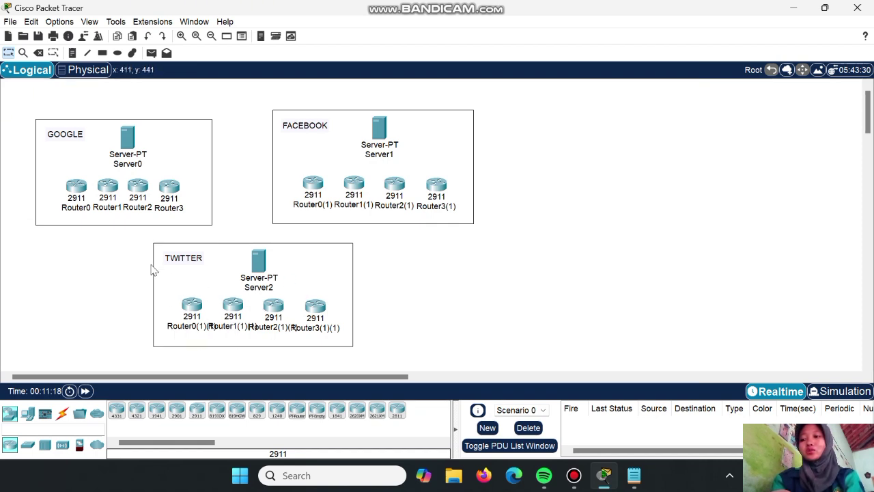
Add the text labels 100, 200 and 300 inside the GOOGLE, FACEBOOK and TWITTER boxes respectively, and return to selection mode.
left_click(74, 53)
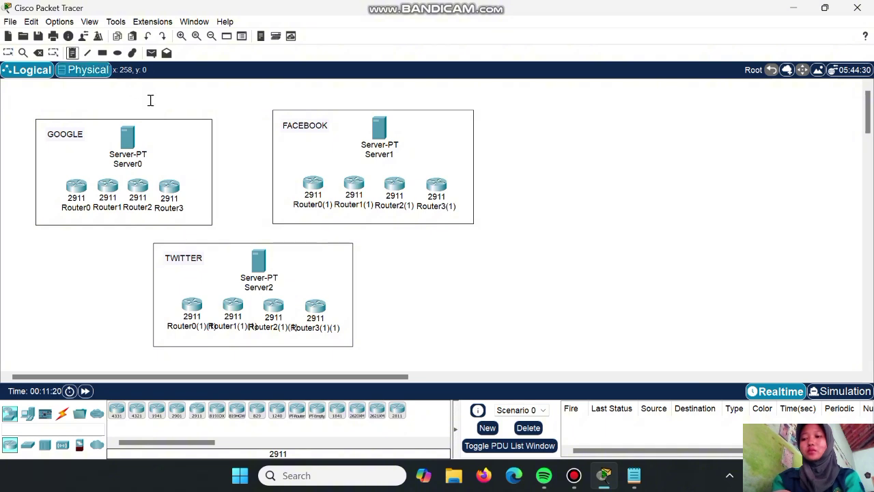
left_click(169, 131)
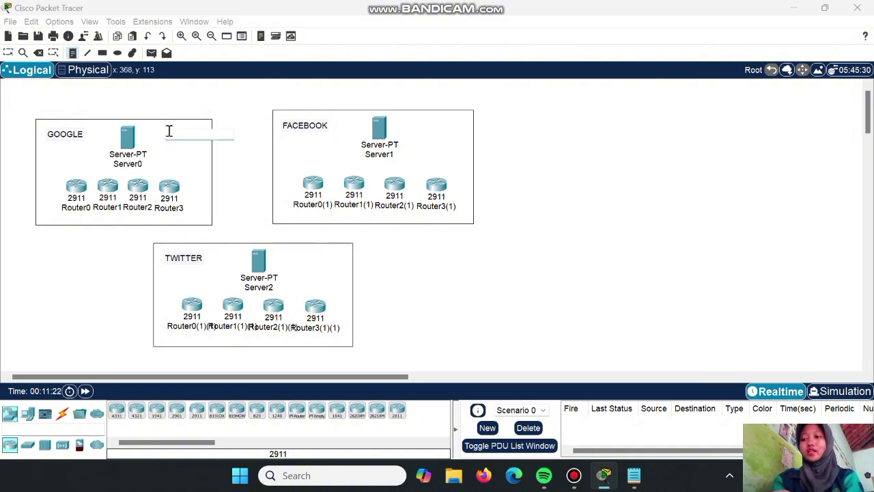
type("100")
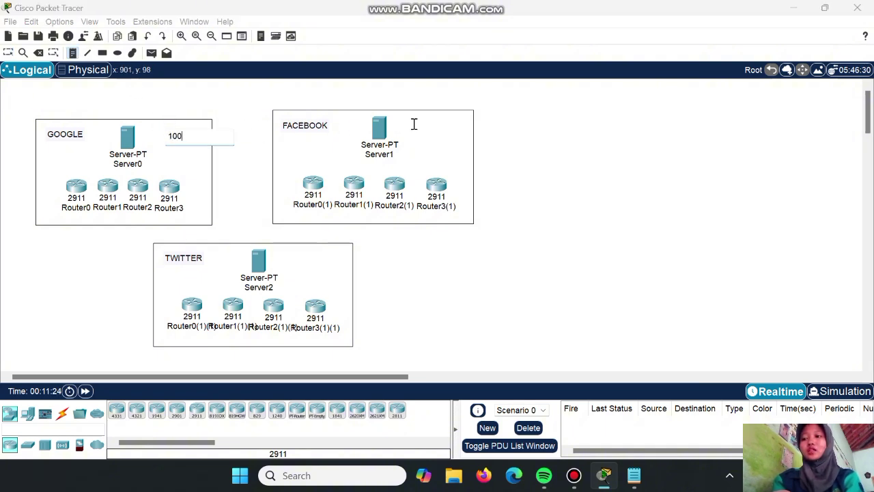
left_click(417, 124)
type("200")
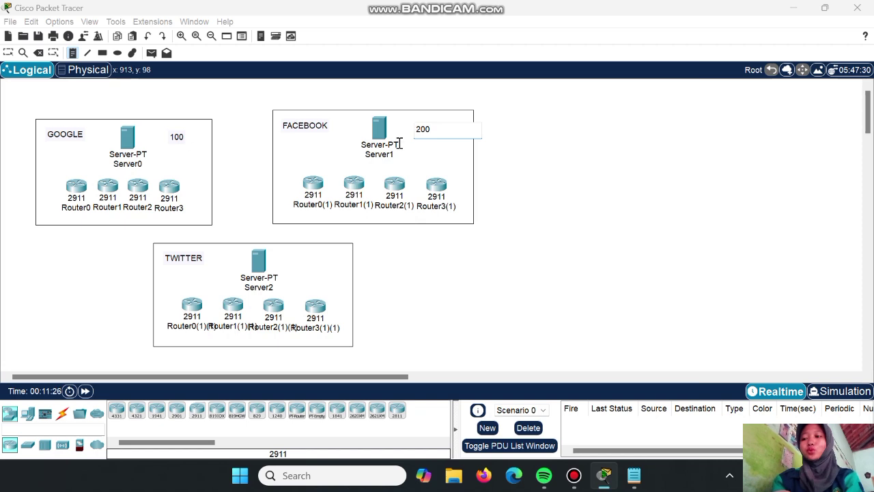
left_click(314, 252)
type("300")
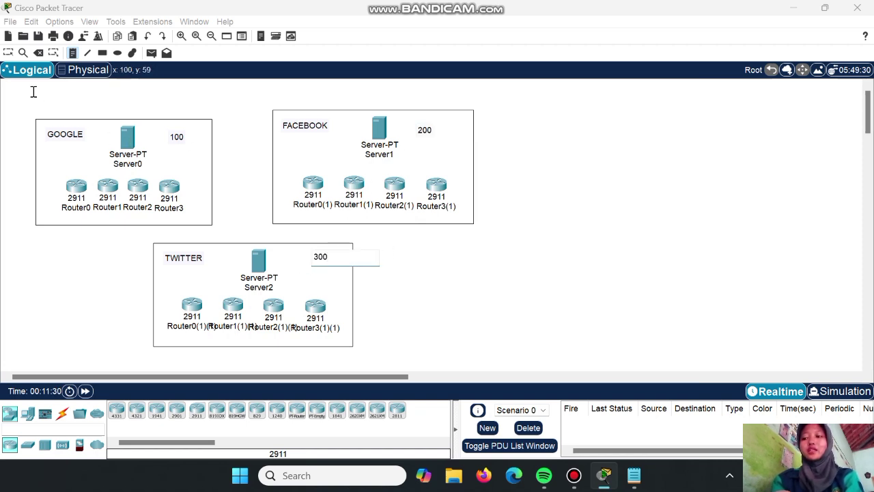
left_click(8, 54)
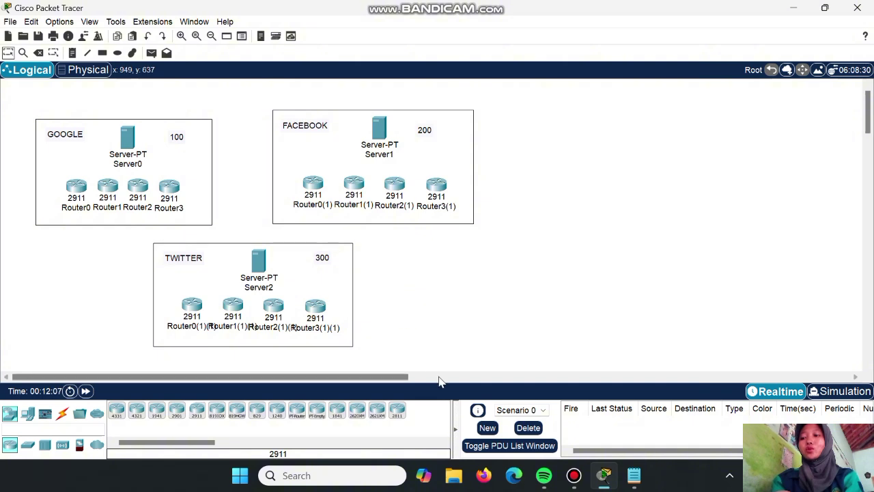
Switch to Microsoft Edge and open the site bgp.he.net.
left_click(515, 480)
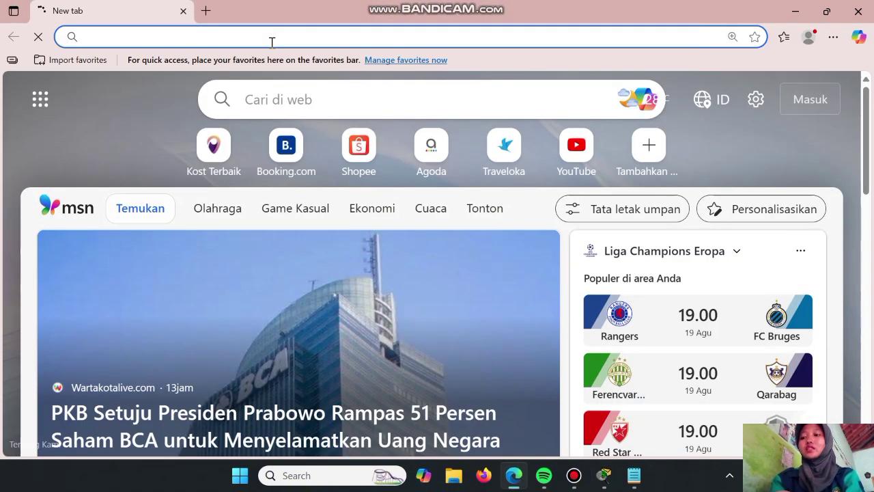
type("bgp")
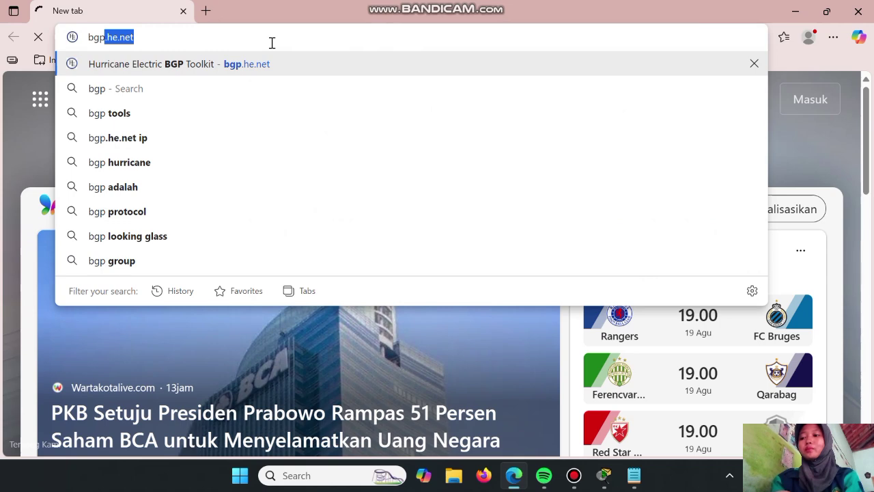
type(".")
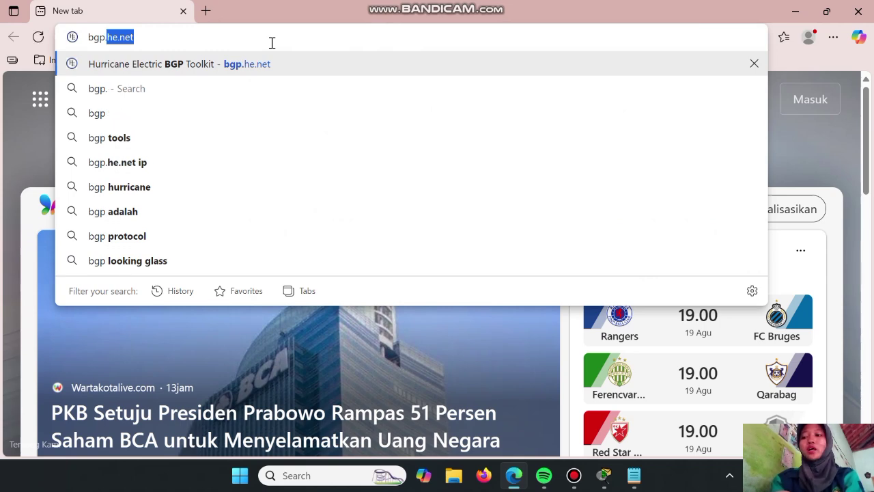
type("he.net")
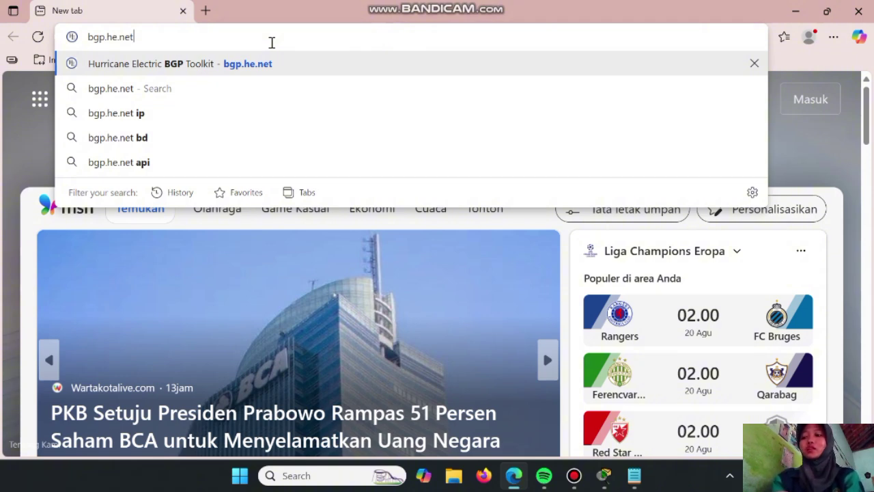
key("Return")
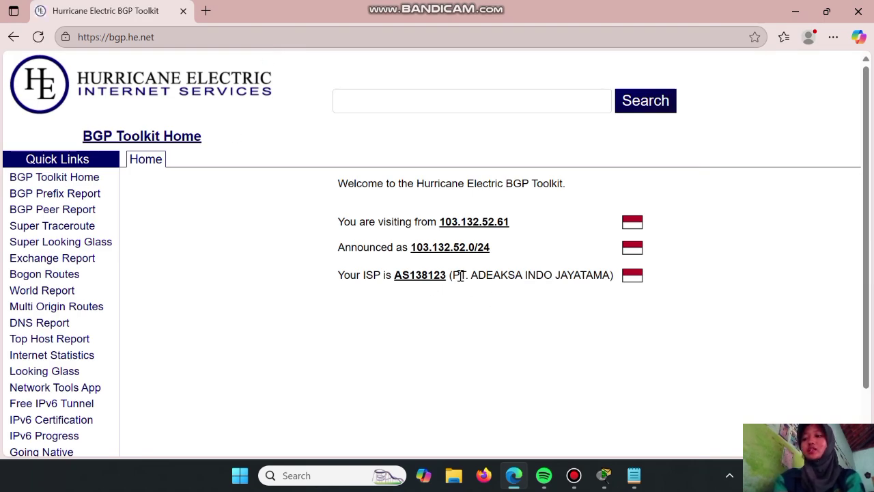
Highlight the ISP's company name, open its AS138123 page and look through the AS information.
left_click_drag(457, 275, 610, 273)
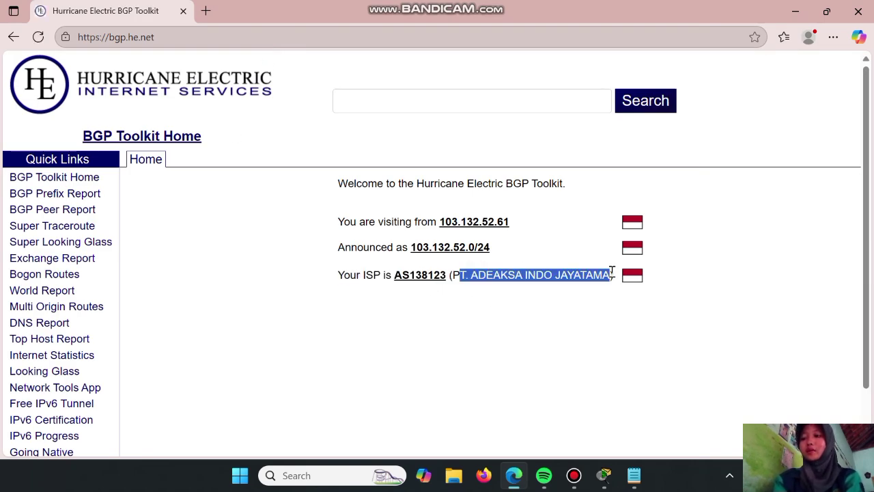
left_click(447, 307)
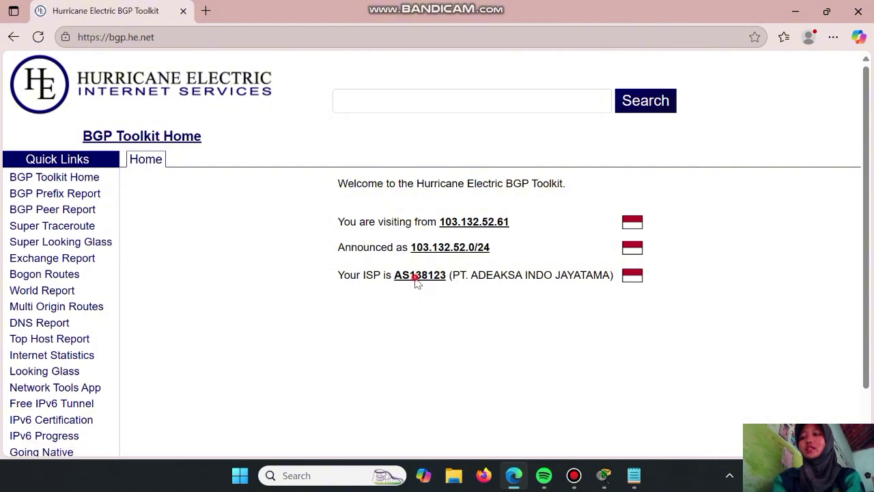
left_click(415, 278)
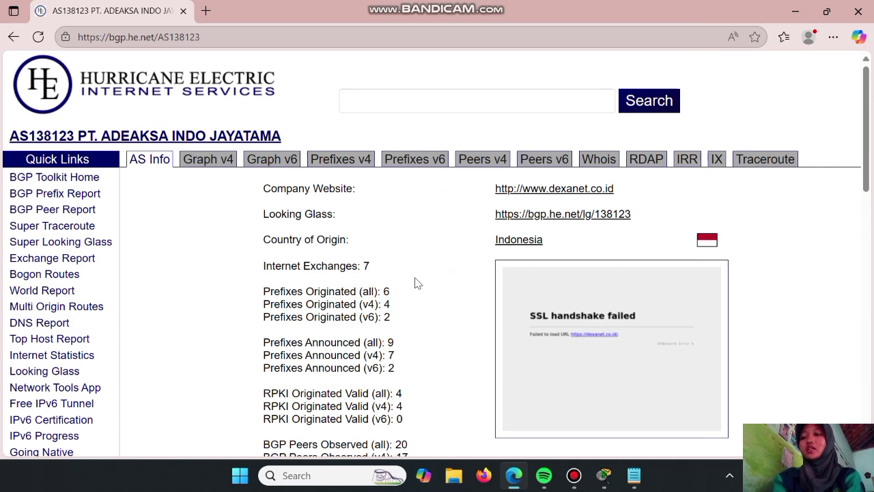
scroll(418, 282, "down", 10)
scroll(416, 282, "up", 10)
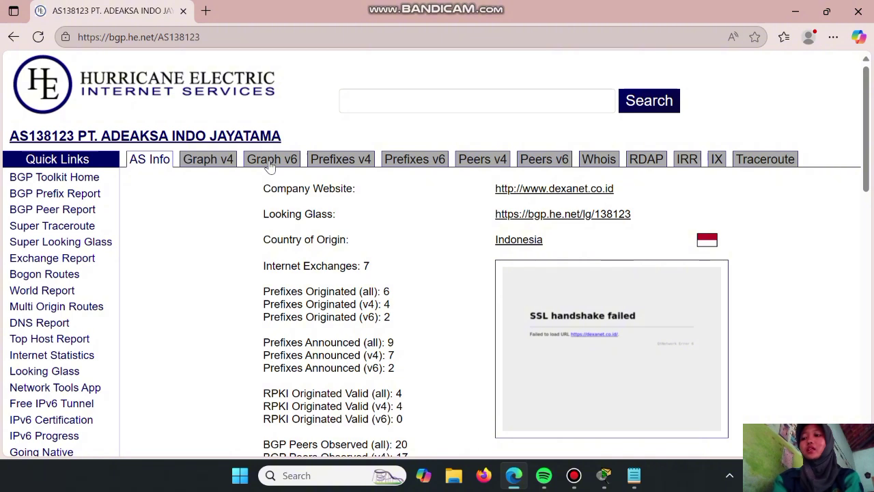
Open the IPv4 route propagation graph for AS138123 and examine the paths between autonomous systems.
left_click(220, 167)
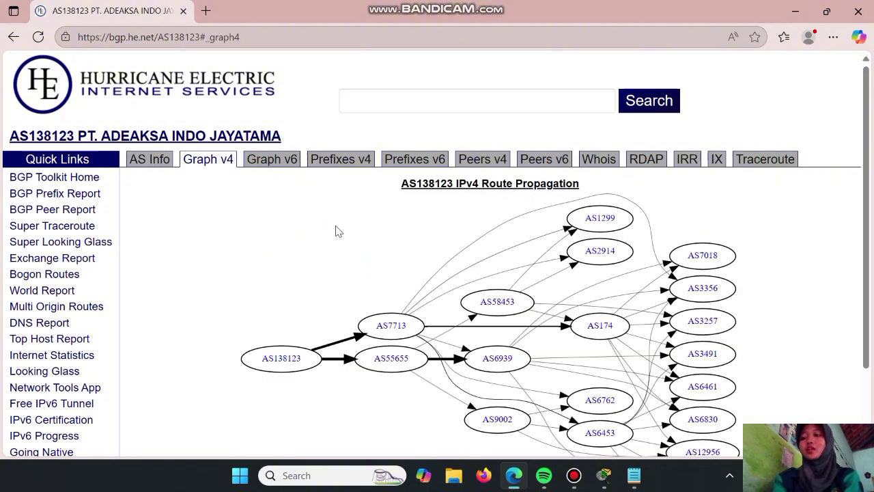
scroll(443, 292, "down", 3)
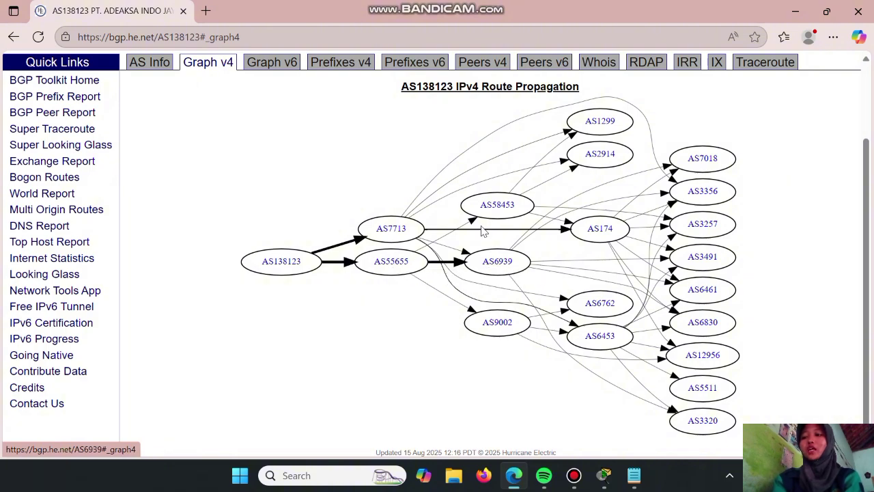
scroll(387, 286, "up", 2)
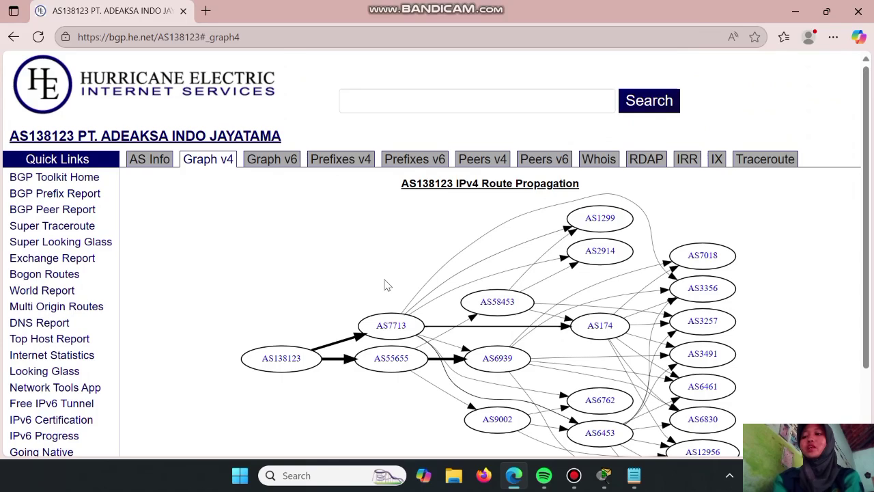
scroll(387, 285, "down", 1)
scroll(387, 286, "up", 1)
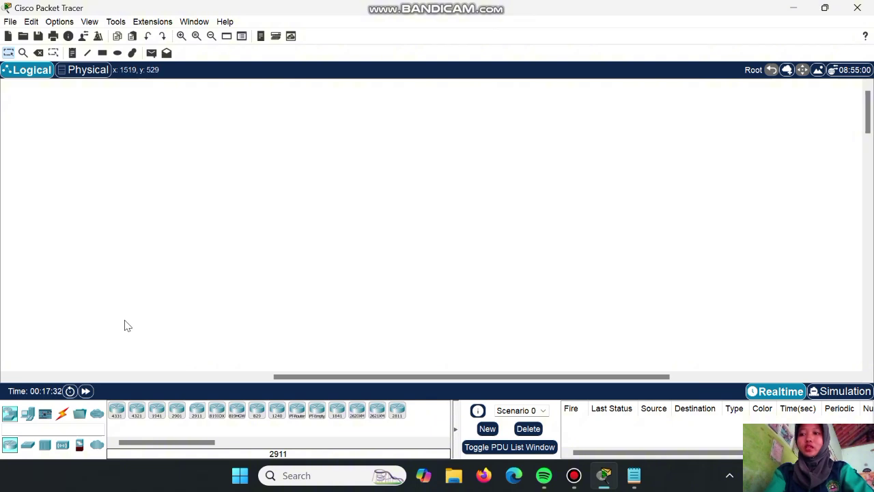
Place two 2911 routers side by side in the empty area of the logical workspace.
left_click(197, 410)
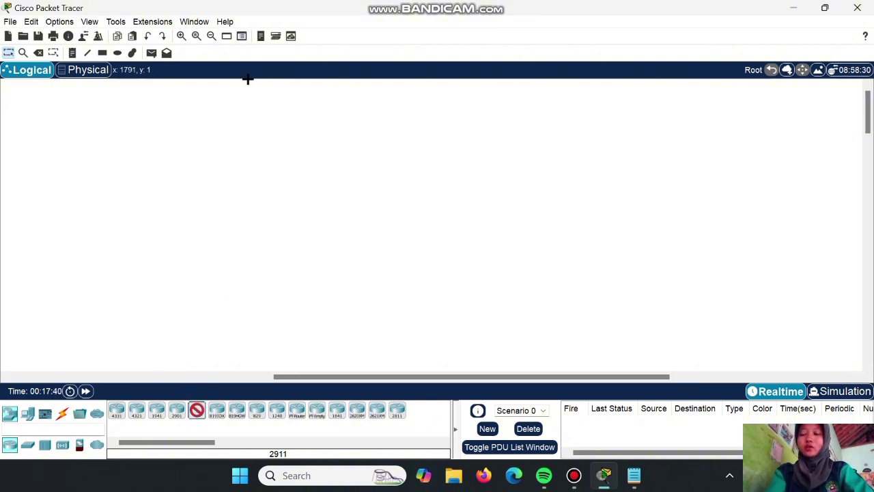
left_click(198, 133)
left_click(382, 133)
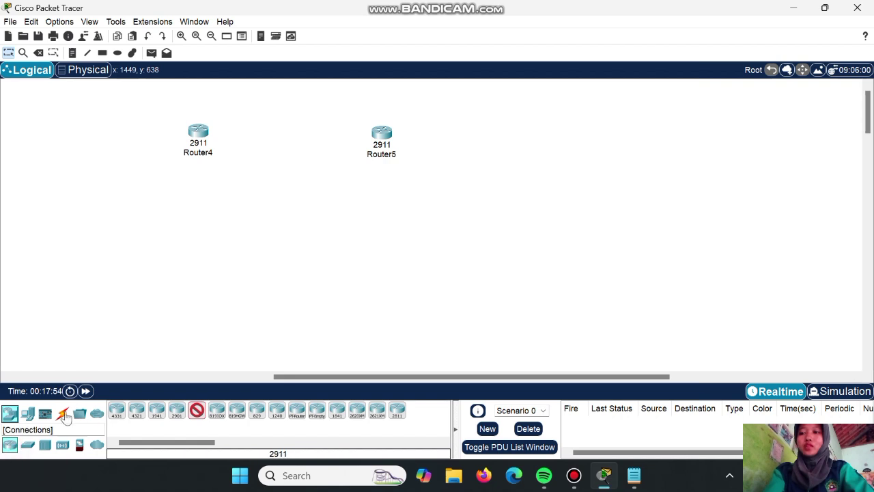
Place two PCs in the logical workspace, one below each 2911 router.
left_click(28, 412)
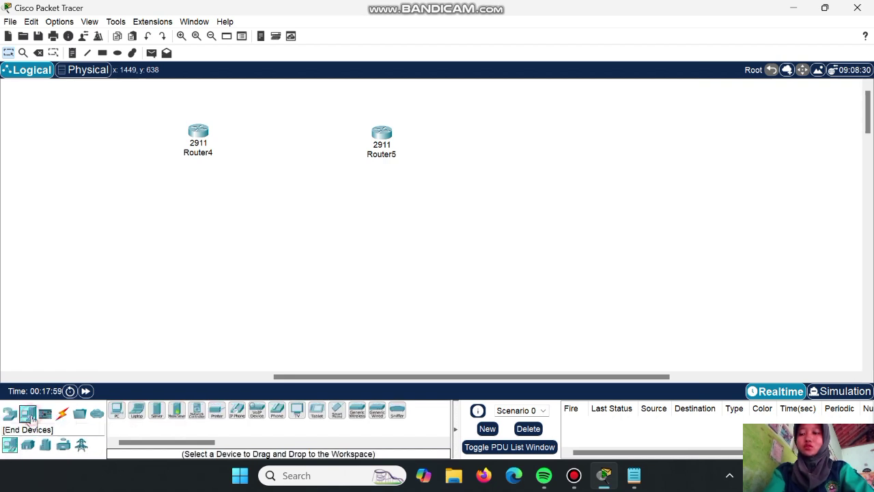
left_click(116, 411)
left_click(198, 247)
left_click(388, 244)
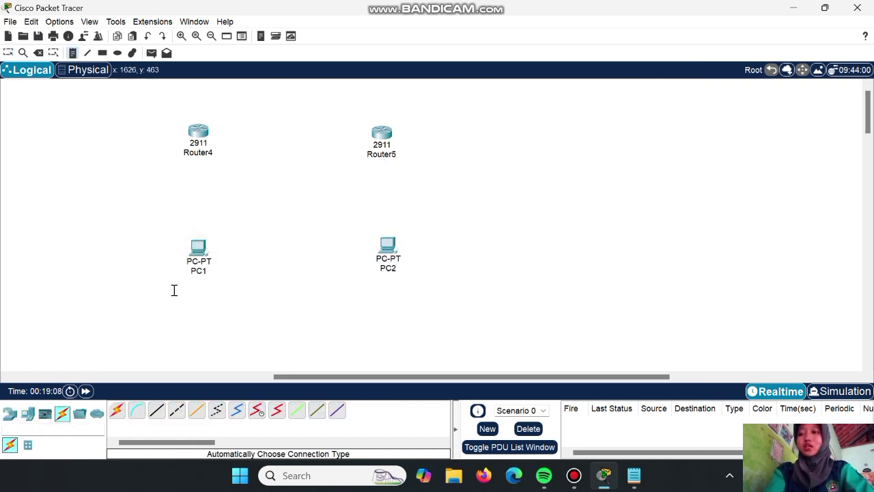
Add the address note 192.168.1.2/24 below PC1.
left_click(174, 291)
type("192")
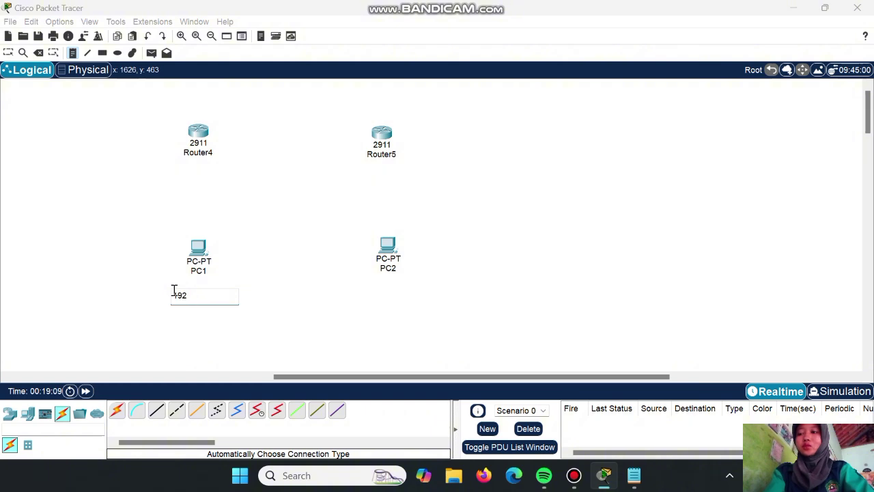
type(".168.1.2")
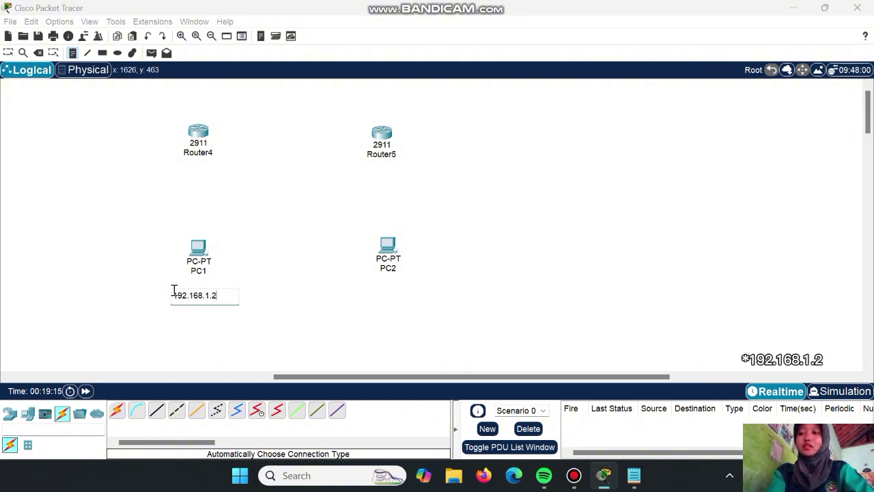
type("/24")
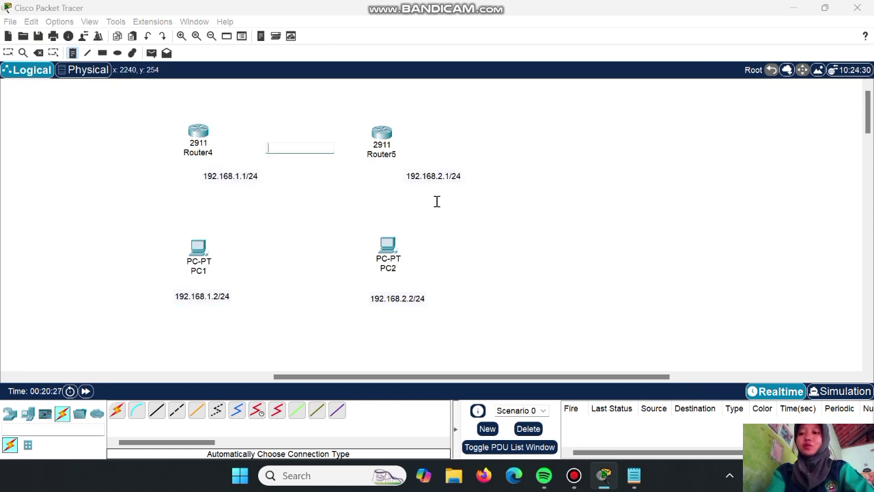
left_click(441, 170)
left_click(480, 157)
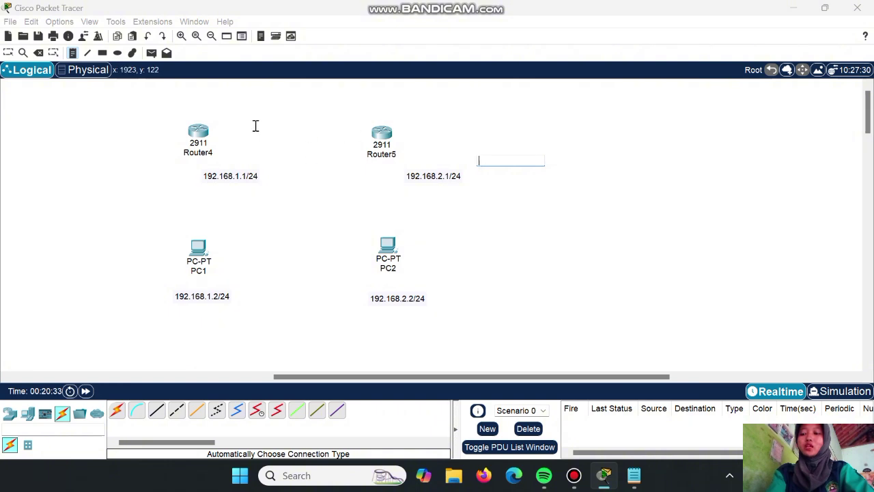
Cable Router4 to Router5, Router4 to PC1 and Router5 to PC2, using the automatically chosen connection type.
left_click(118, 417)
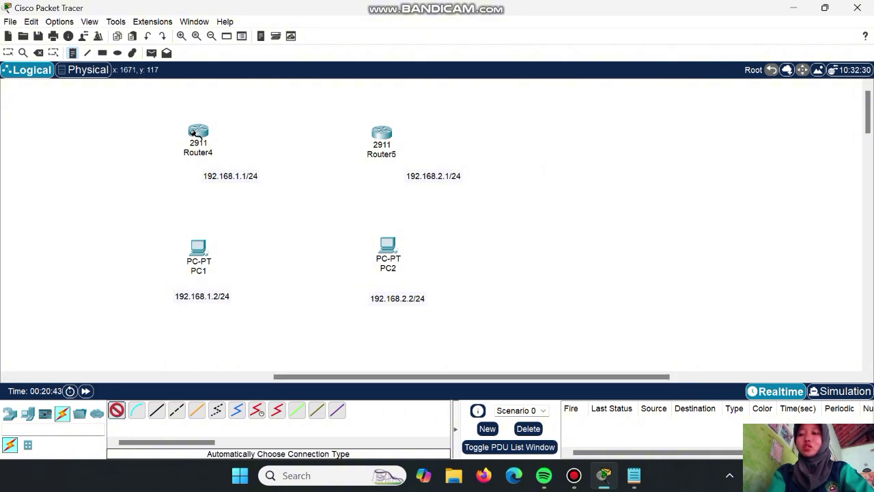
left_click(198, 131)
left_click(385, 133)
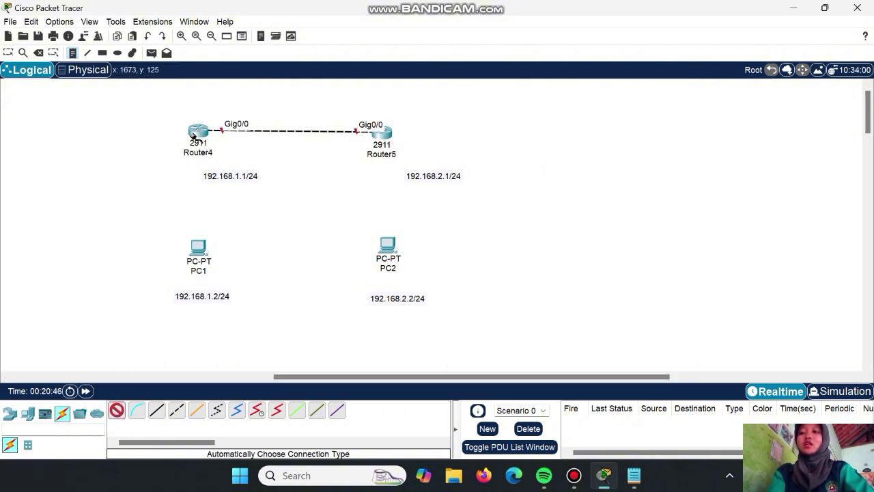
left_click(198, 131)
left_click(198, 248)
left_click(381, 133)
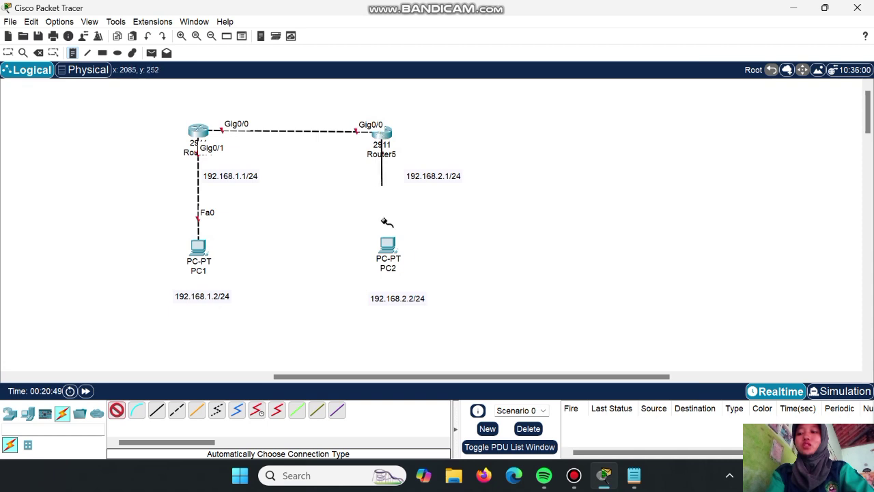
left_click(387, 246)
left_click(118, 411)
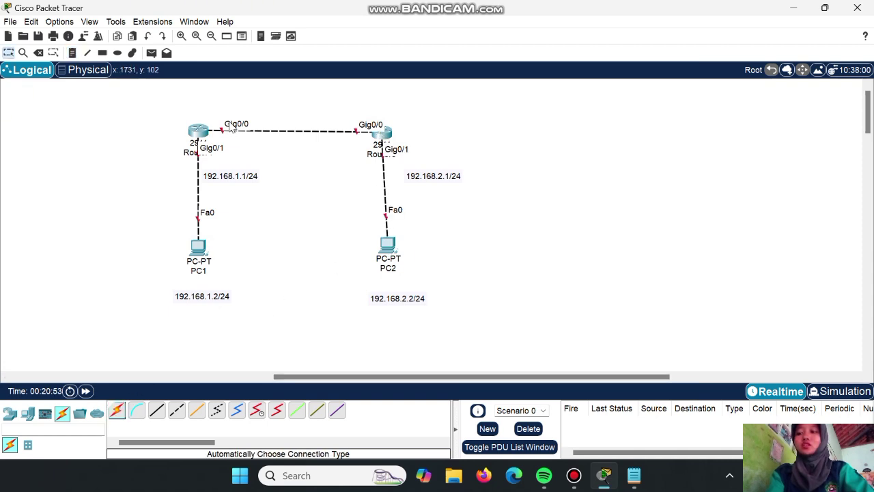
Label the link between the routers with the notes 10.10.10.1/30 at Router4's end and 10.10.10.2/30 at Router5's end.
left_click(73, 54)
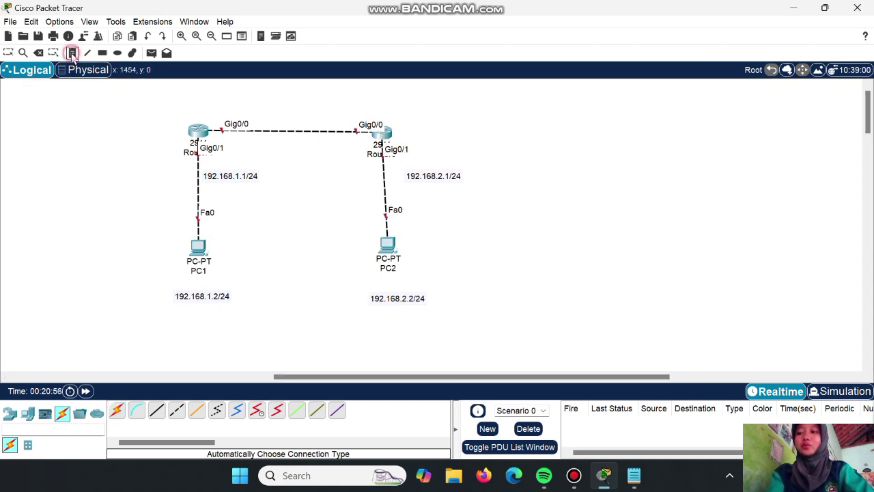
left_click(214, 111)
type("10.10.10.1")
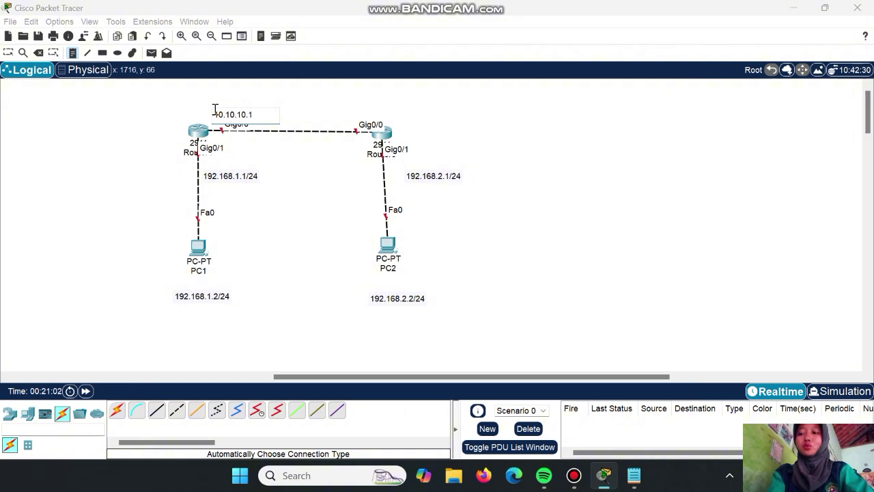
type("/39")
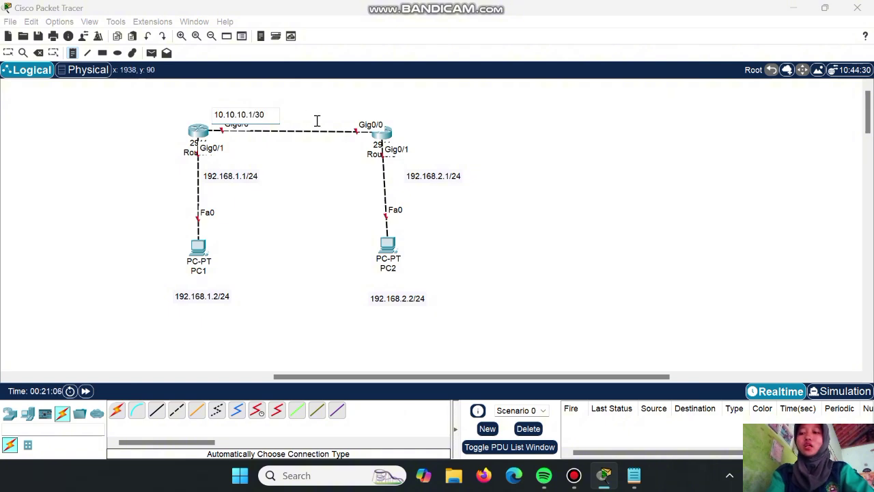
left_click(345, 111)
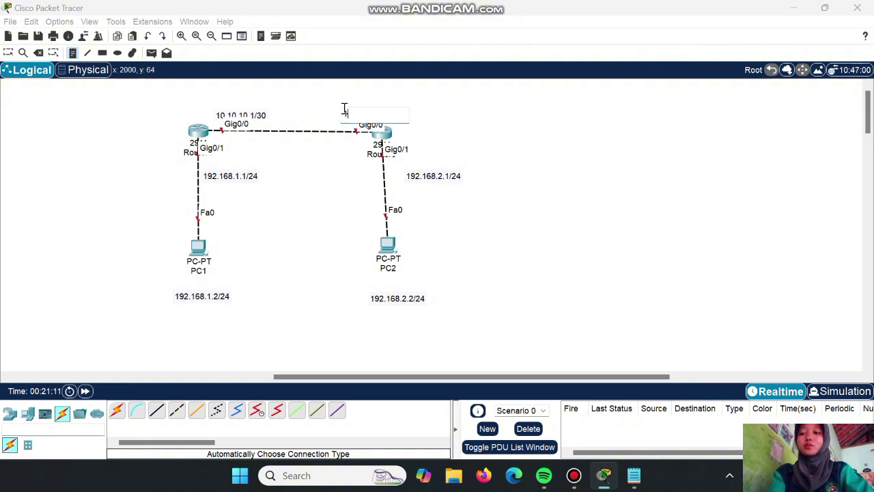
type("10.10.10.2")
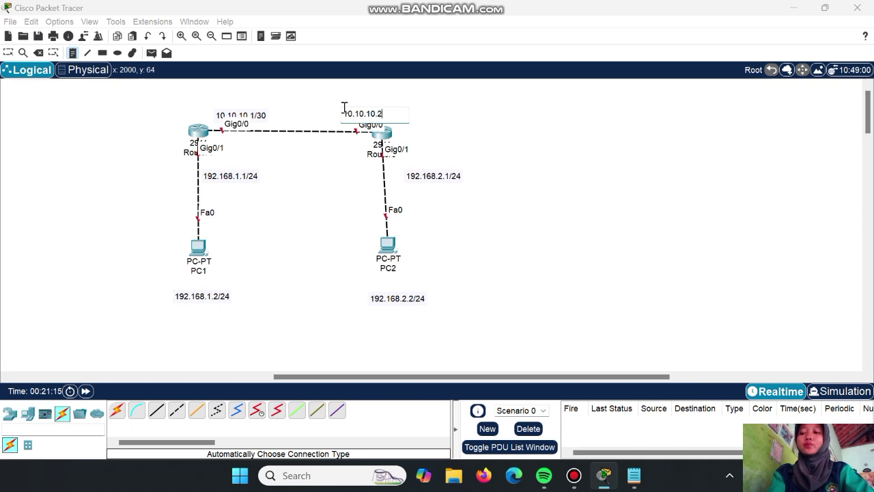
type("/30")
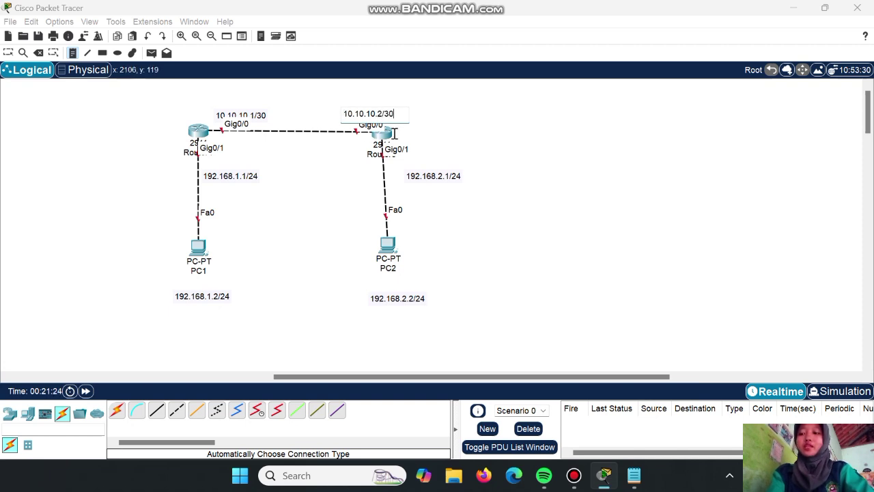
Move the two /30 address notes slightly up and away from the Gig0/0 port labels.
left_click(11, 51)
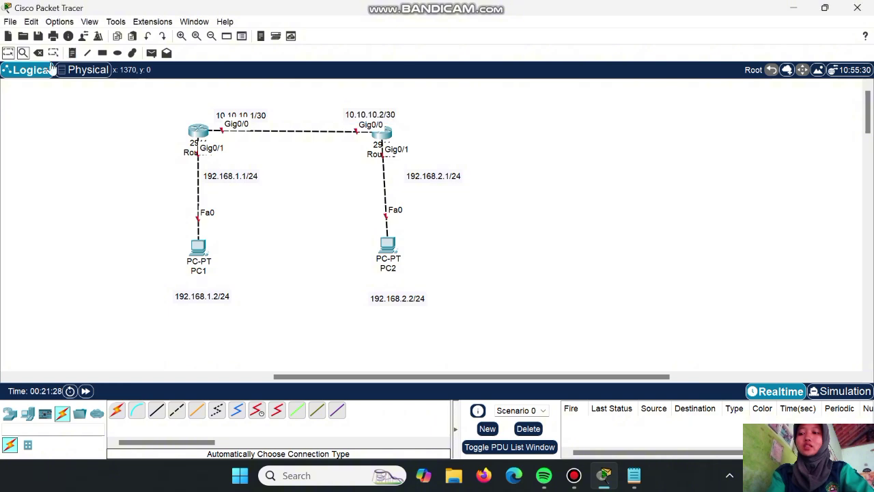
left_click_drag(260, 118, 253, 110)
left_click_drag(386, 114, 378, 110)
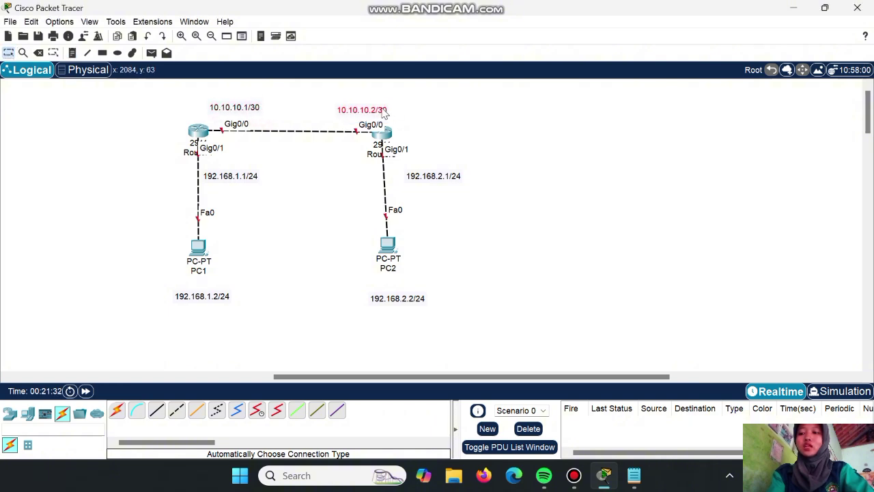
Configure PC1 with static IPv4 address 192.168.1.2, subnet mask 255.255.255.0 and default gateway 192.168.1.1.
left_click(198, 249)
left_click(408, 117)
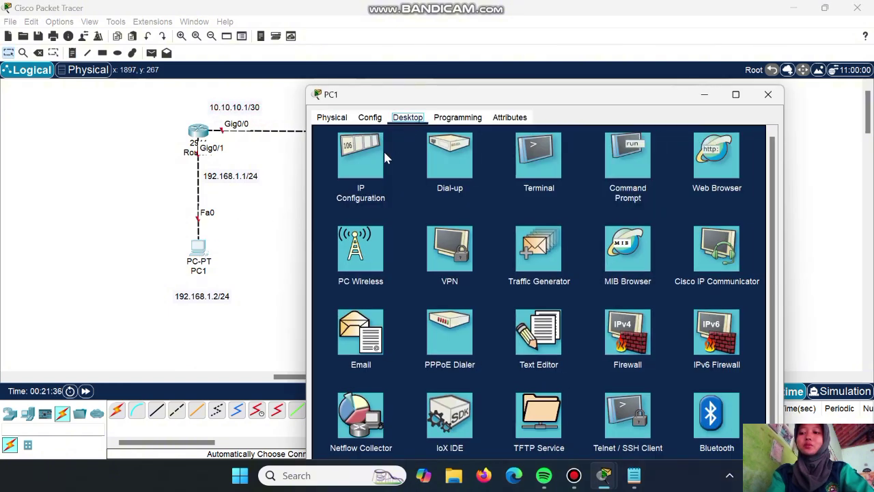
left_click(368, 158)
left_click(499, 194)
type("192.168")
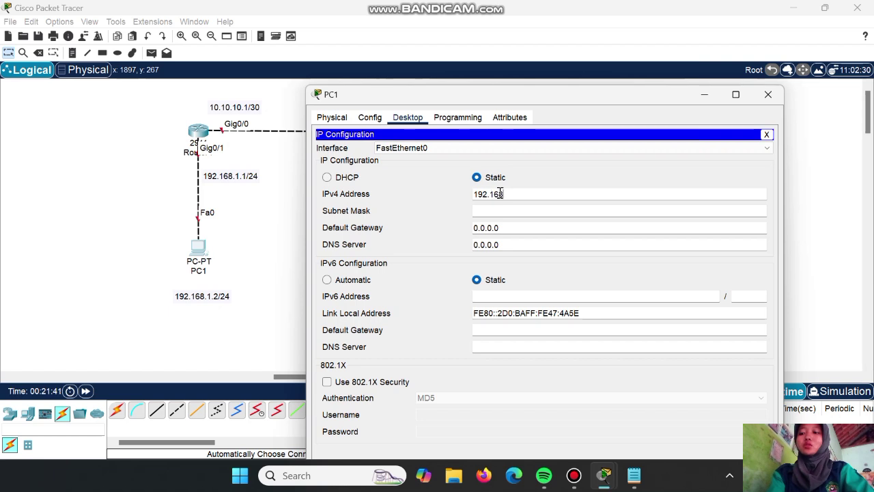
type(".1.2")
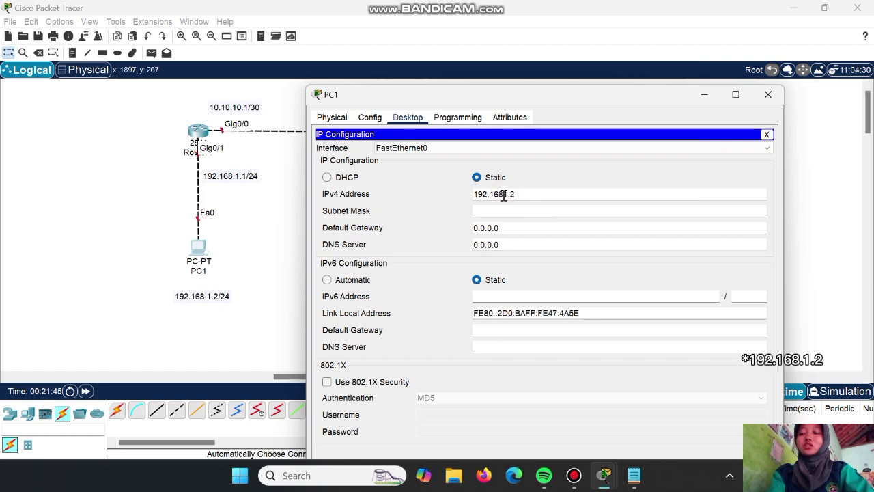
left_click(521, 209)
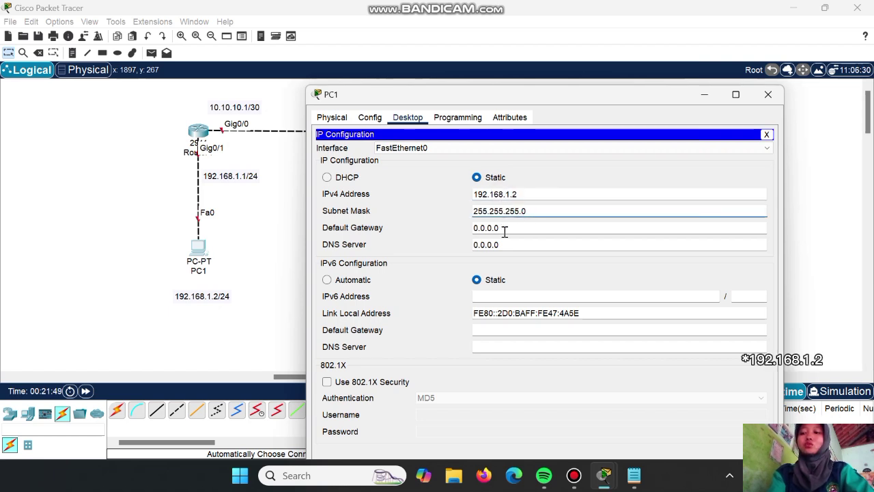
double_click(504, 231)
type("192.168")
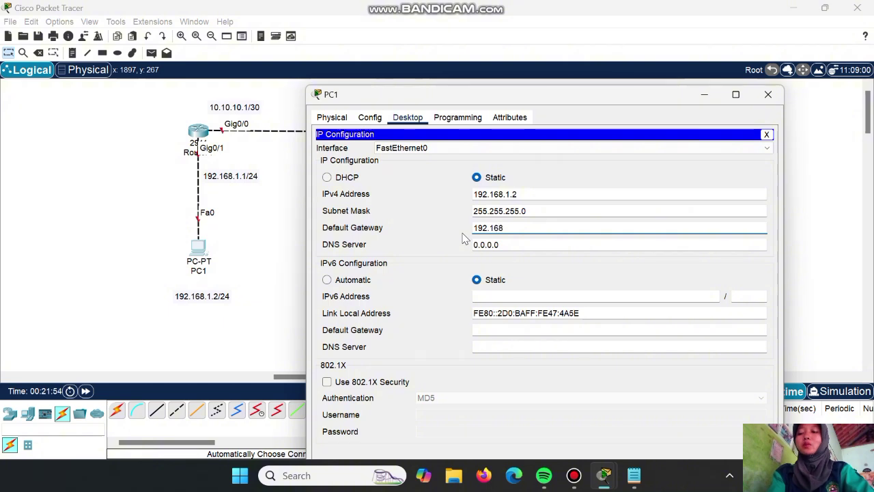
type(".1.1")
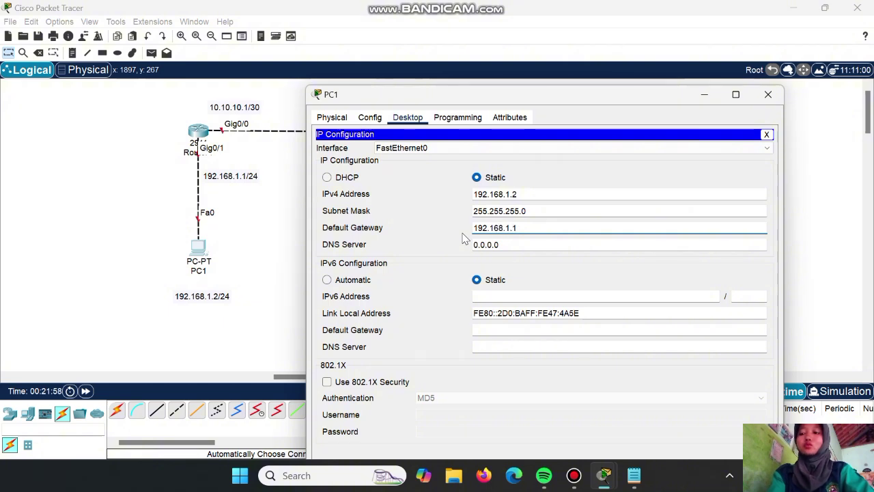
left_click(766, 94)
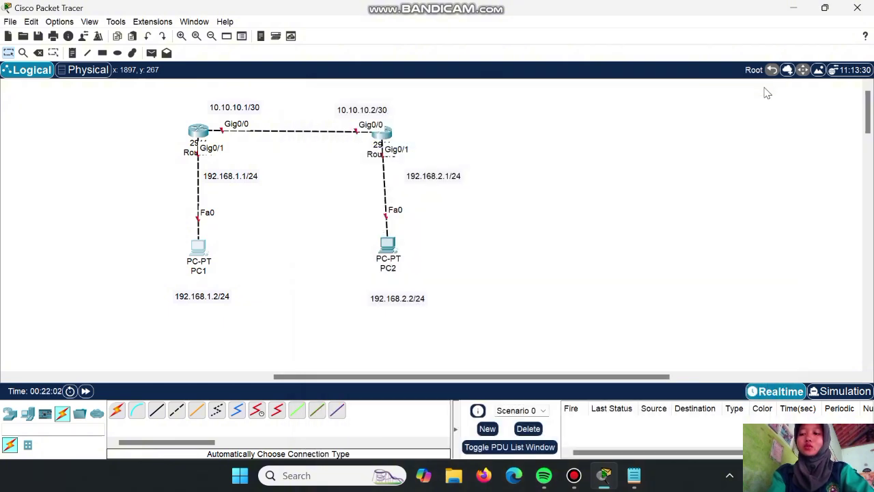
Configure PC2 with static IPv4 address 192.168.2.2, subnet mask 255.255.255.0 and default gateway 192.168.2.1.
left_click(387, 245)
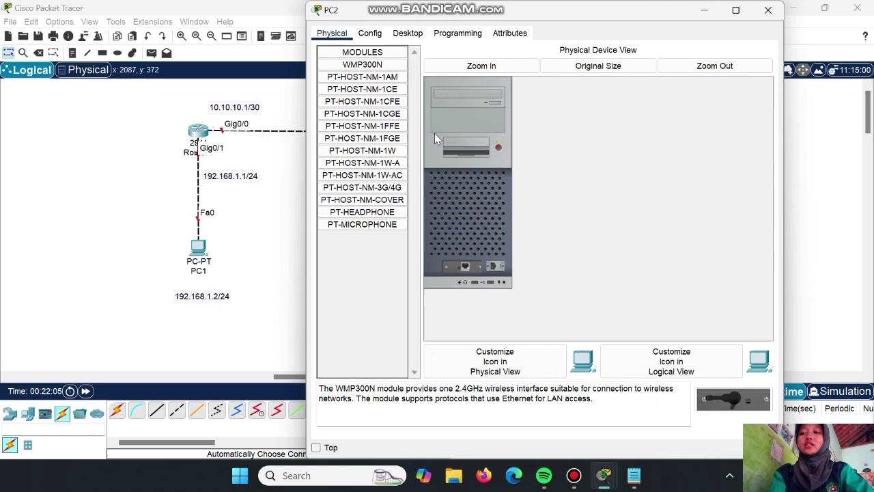
left_click(409, 35)
left_click(382, 68)
left_click(490, 110)
type("192.168")
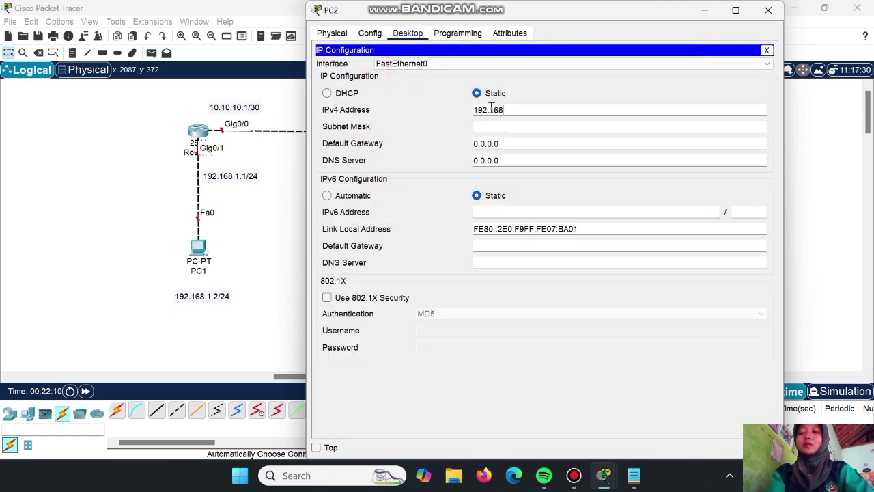
type(".2.2")
left_click(529, 126)
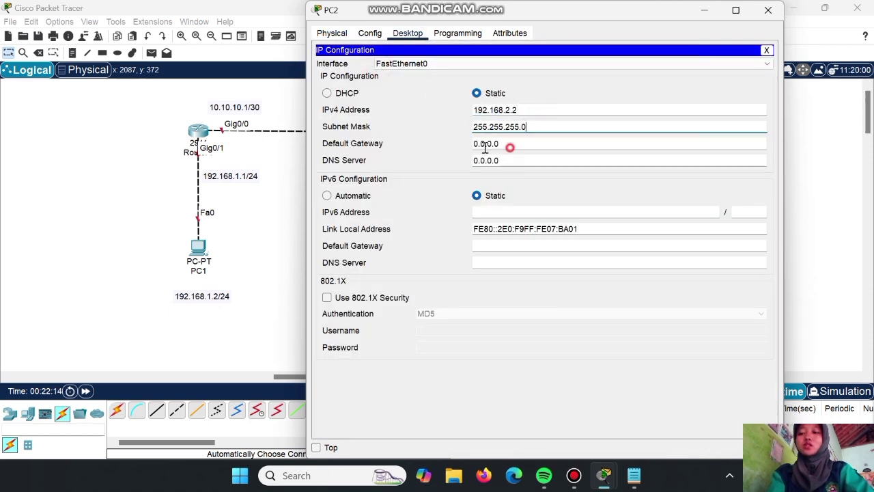
left_click(510, 147)
type("192.168.")
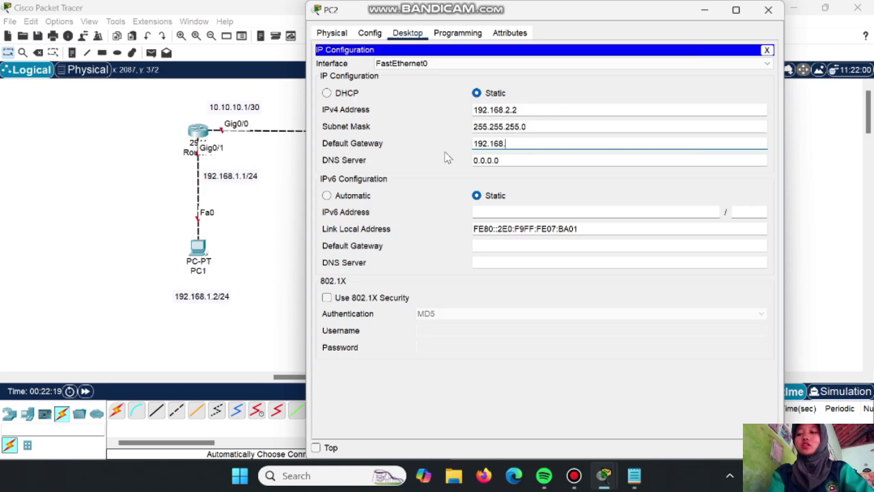
type("1.1")
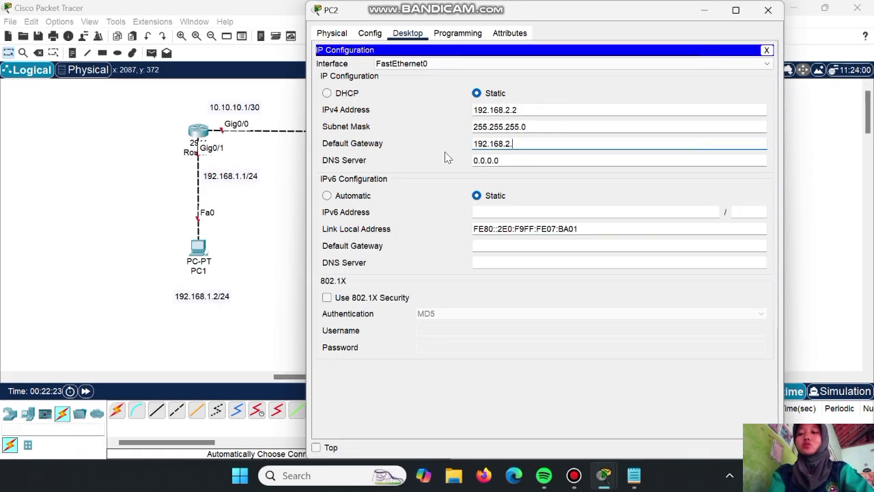
left_click_drag(766, 3, 767, 26)
left_click(774, 35)
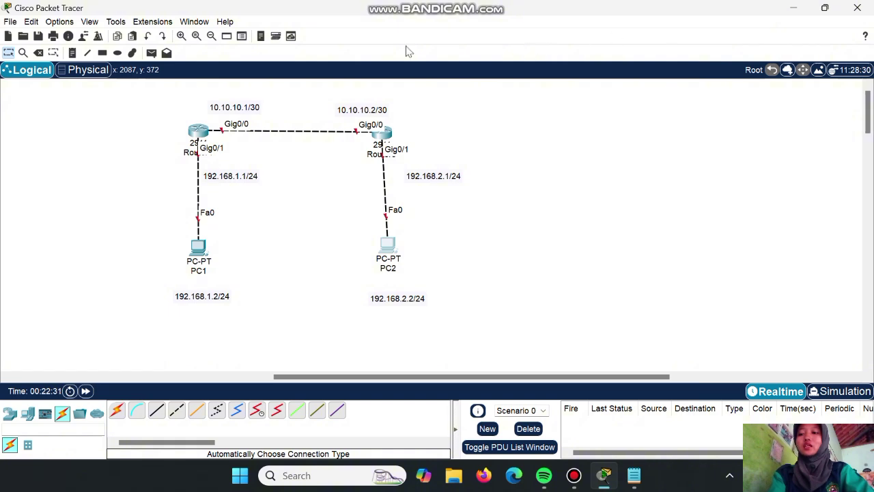
Open Router4's command line, decline the initial configuration dialog and enter global configuration mode.
left_click(199, 133)
left_click(400, 34)
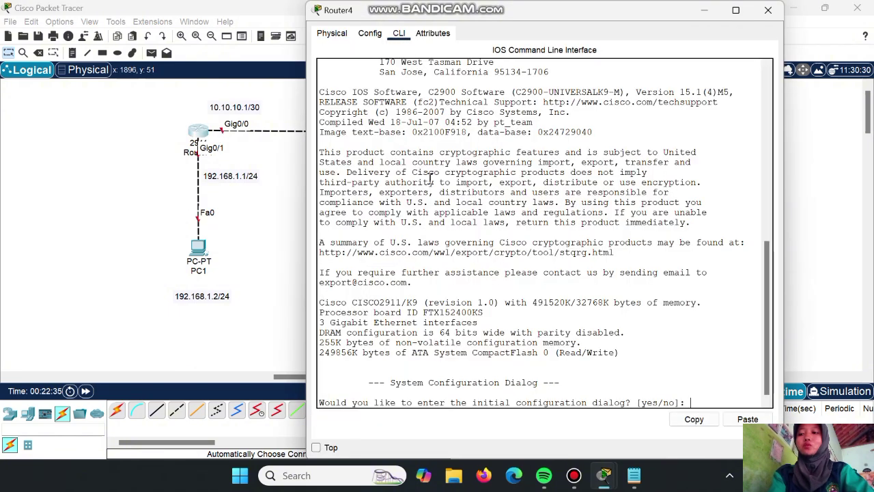
type("no")
key("Return")
key("Return")
type("en")
key("Return")
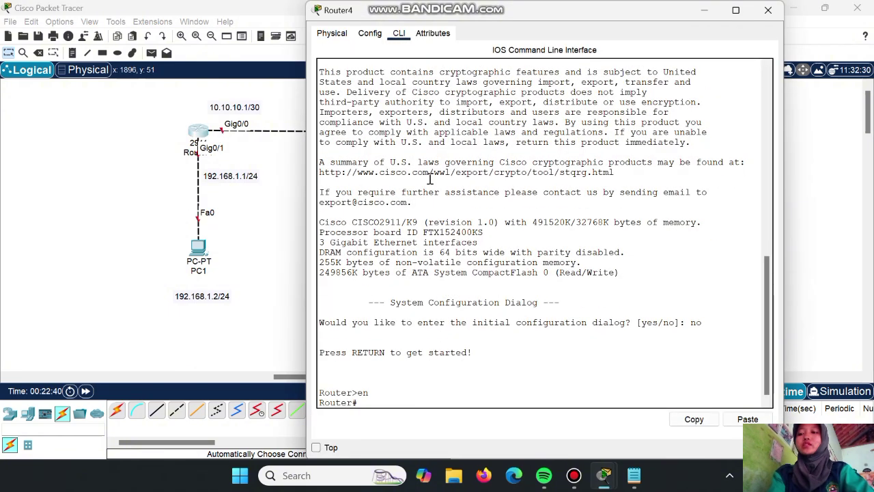
type("conf t")
key("Return")
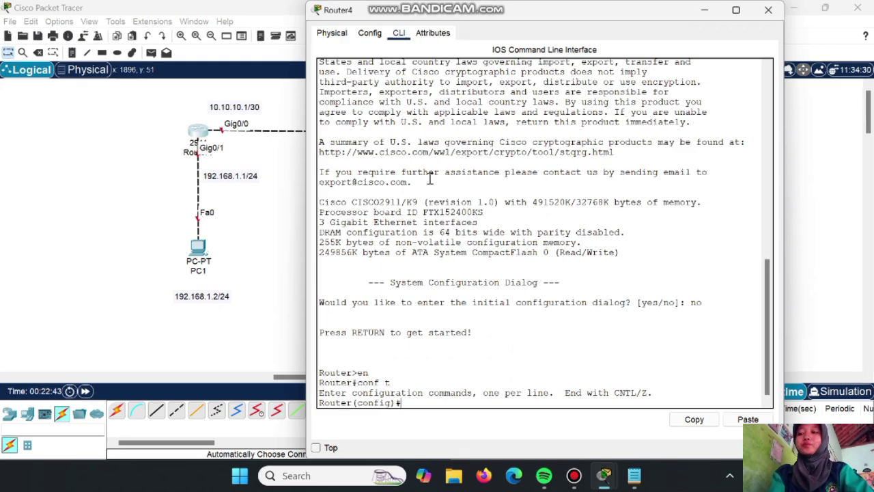
Enable Router4's interfaces g0/0-1 together as a range with no shutdown and return to global configuration mode.
type("int ran")
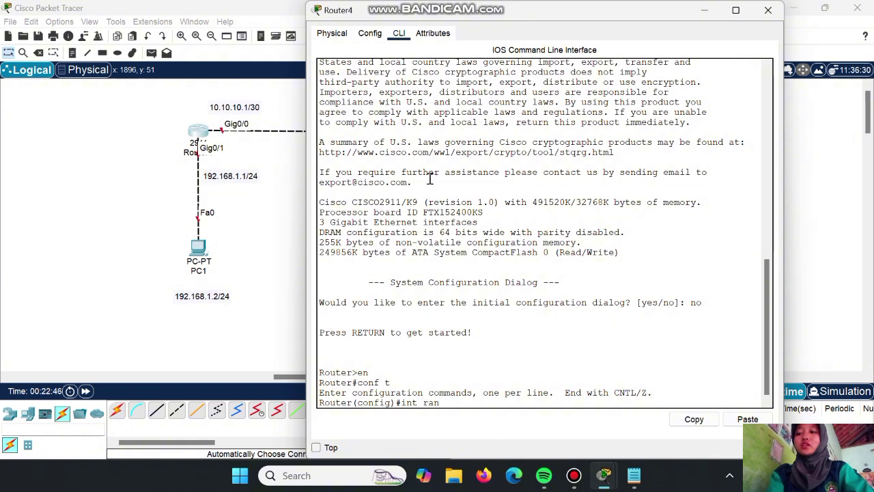
type("ge g0/0-1")
key("Return")
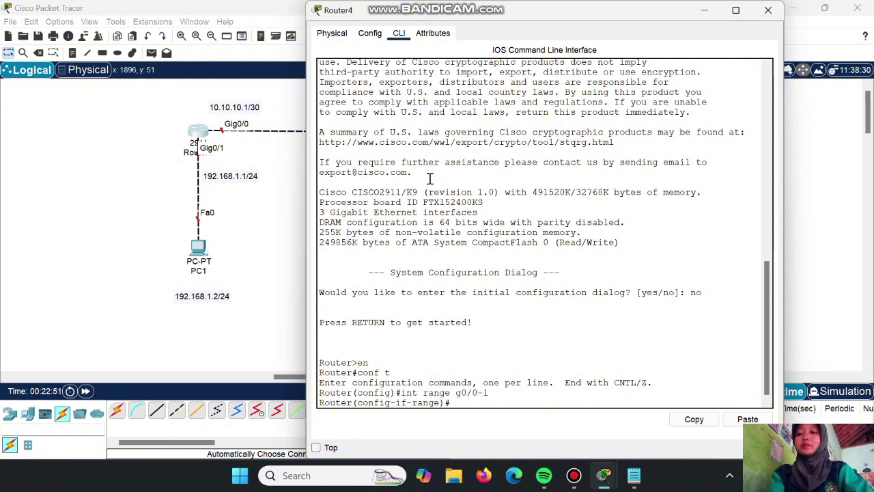
type("no shut")
key("Tab")
key("Return")
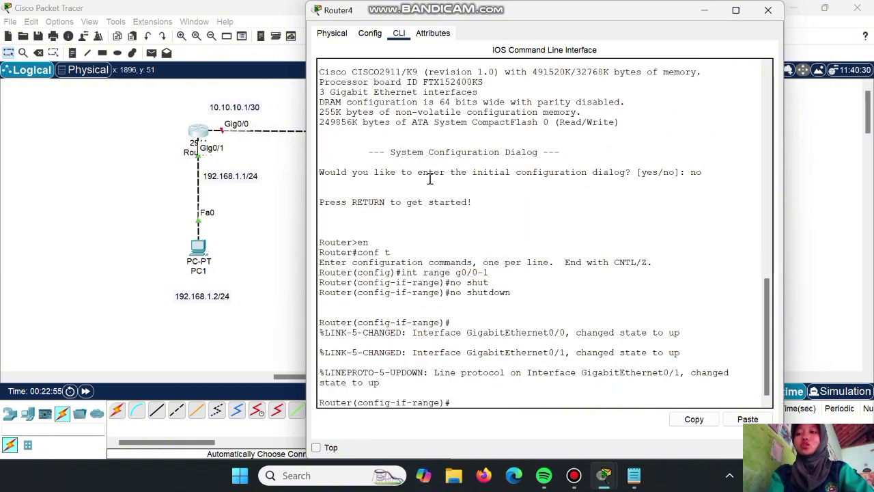
type("ex")
key("Return")
Assign IP address 10.10.10.1 with mask 255.255.255.252 to Router4's g0/0 interface and exit the interface configuration.
type("int ")
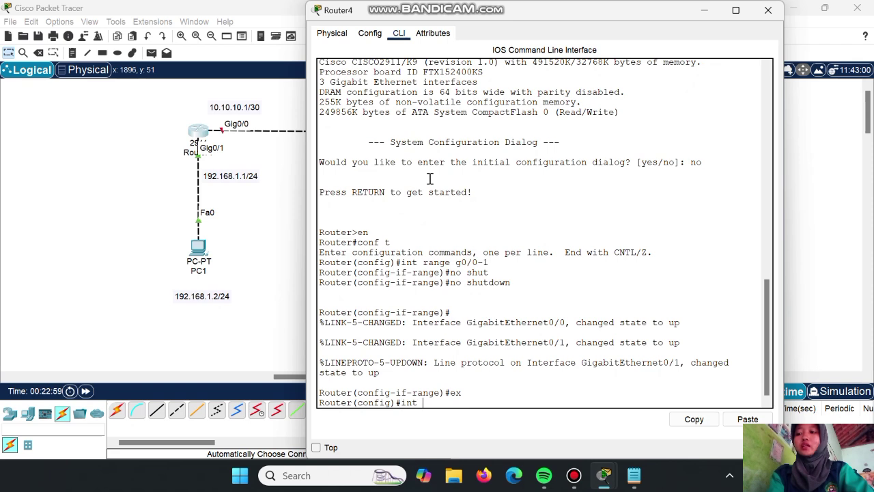
type("g0/0/")
key("Return")
type("ip")
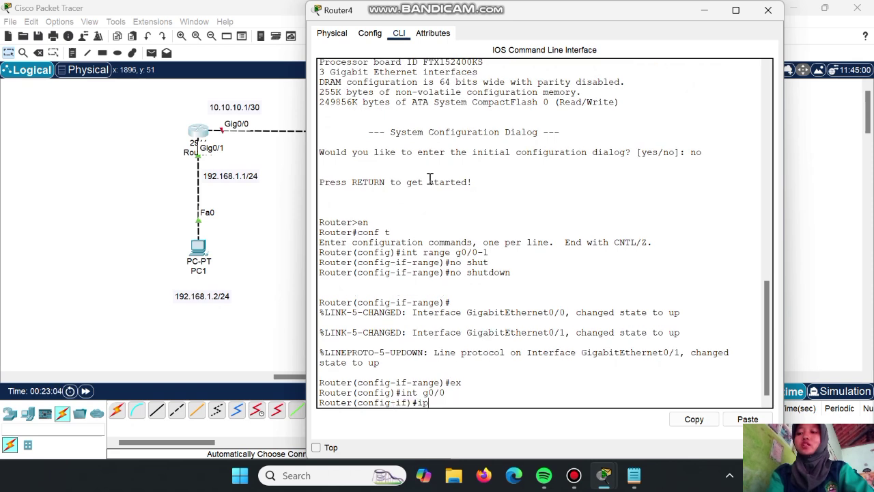
type(" add 10.10.1")
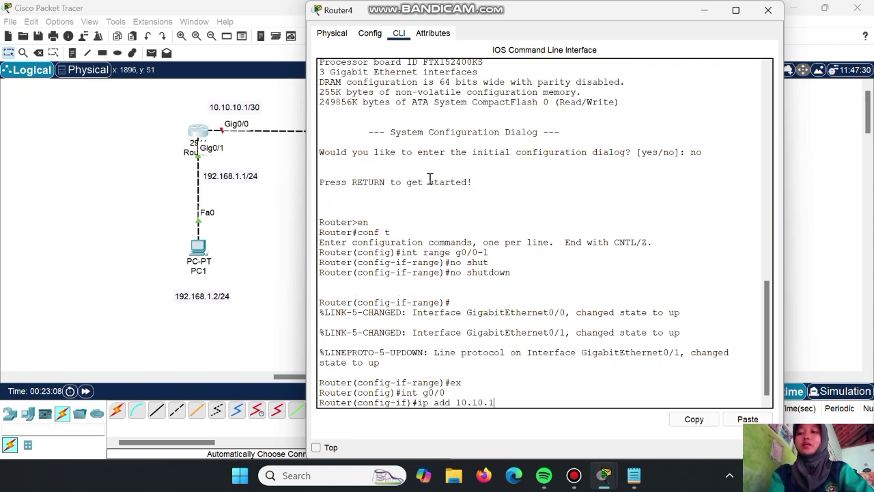
type("0.1 245.25")
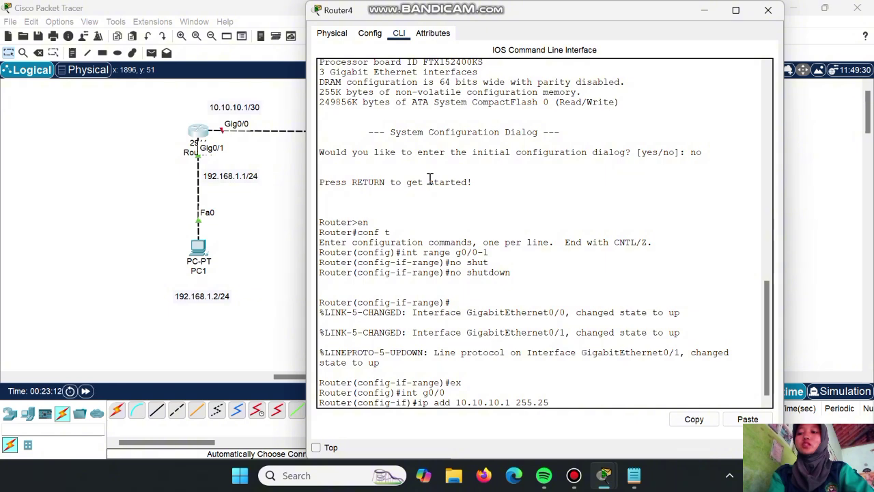
type("5.255.252")
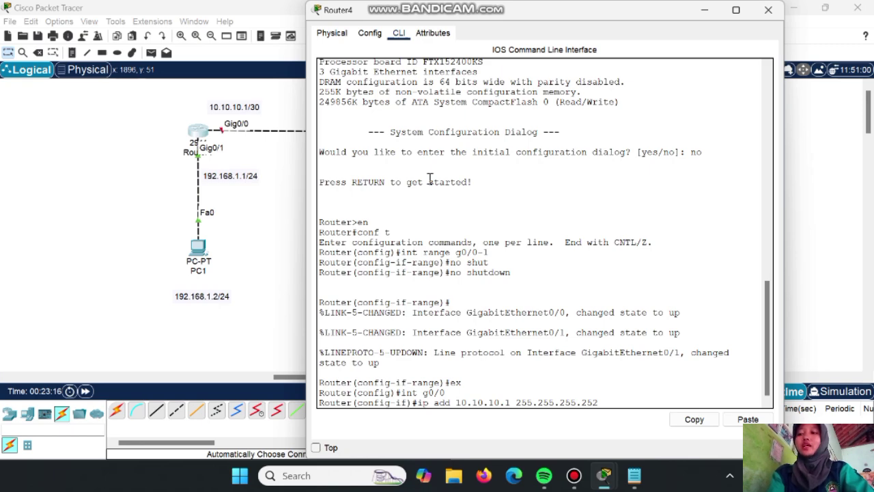
key("Return")
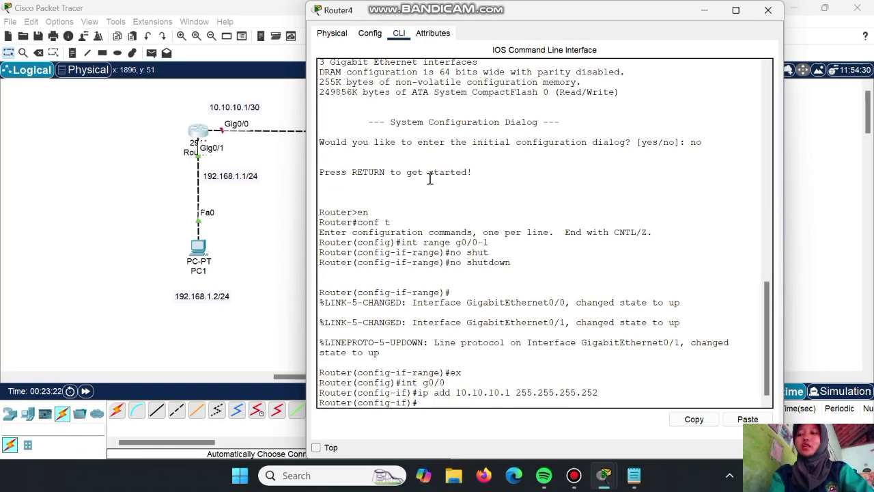
type("ex")
key("Return")
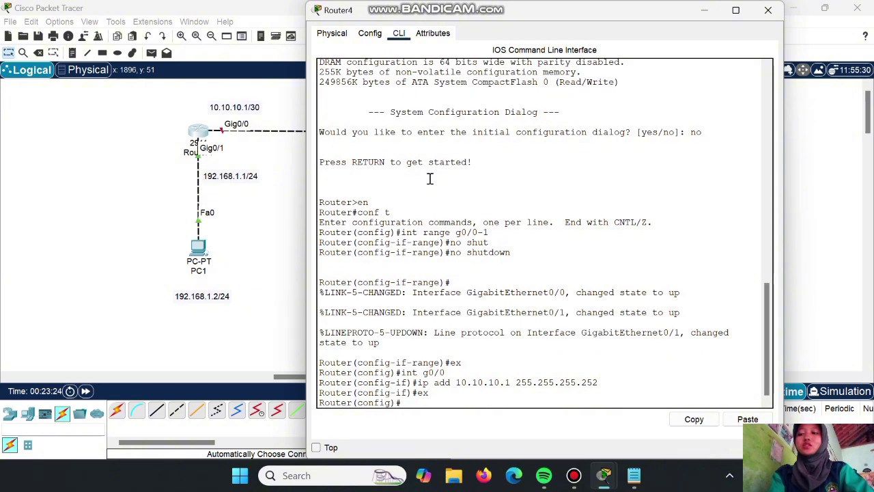
Assign IP address 192.168.1.1 with mask 255.255.255.0 to Router4's g0/1 interface and close the router window.
type("int g0/1")
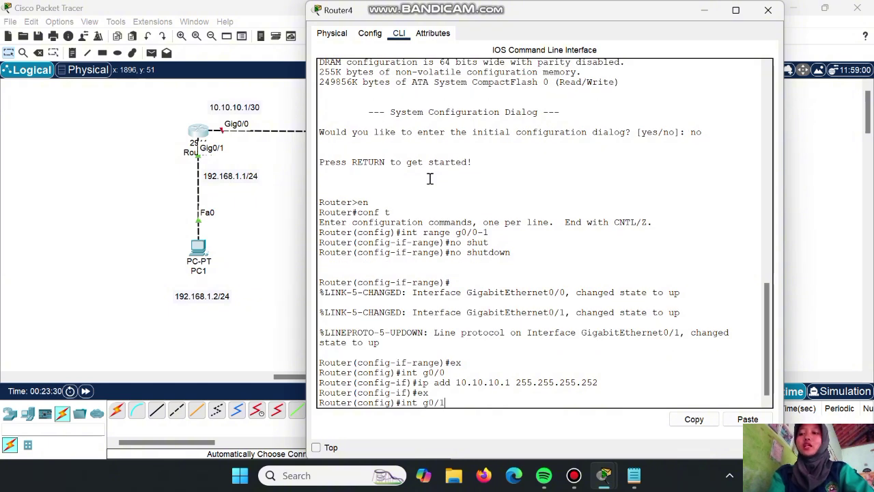
key("Return")
type("ip a")
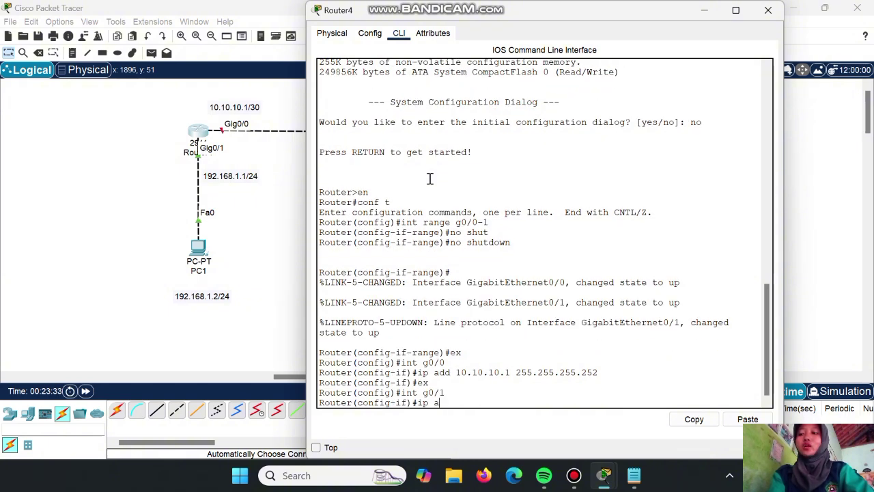
type("dd 192.168.1.1")
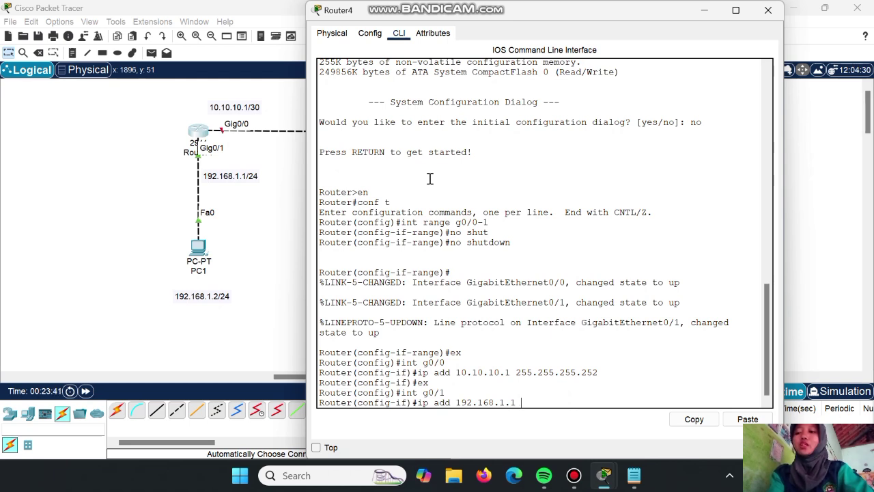
type(" 255.255.255.0")
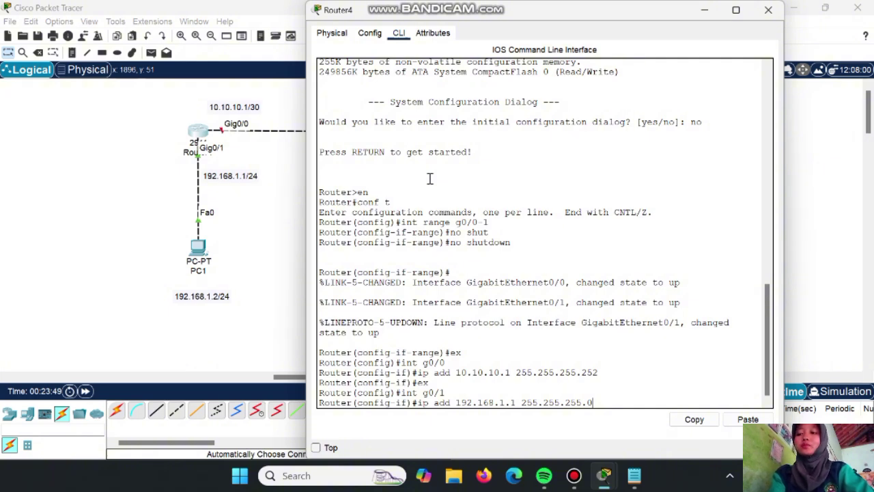
key("Return")
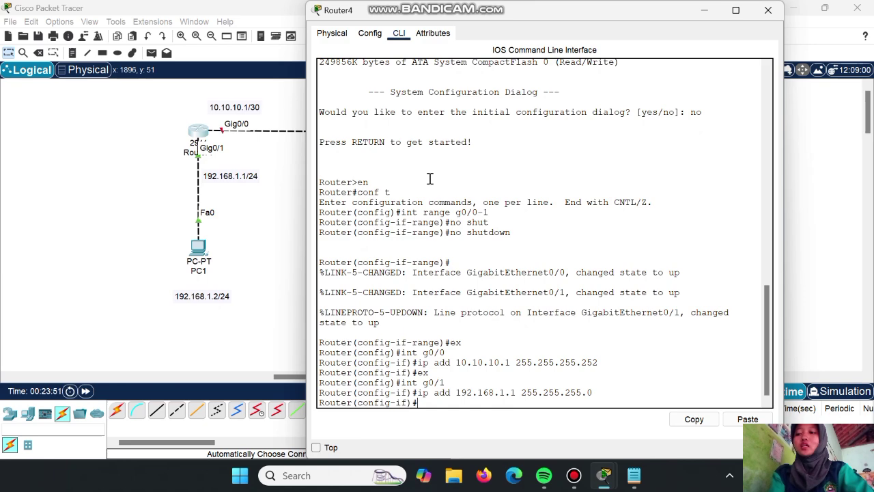
left_click(767, 10)
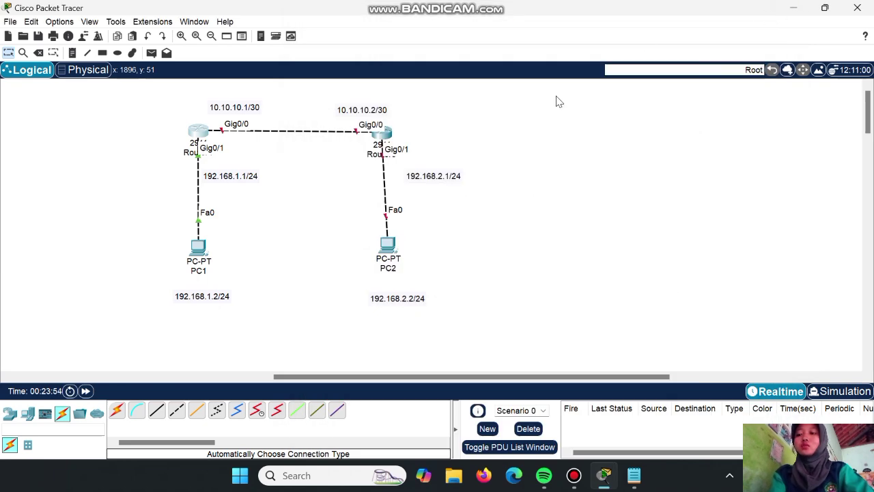
Open Router5's command line, decline the initial configuration dialog and enter global configuration mode.
left_click(386, 133)
left_click(399, 33)
type("no")
key("Return")
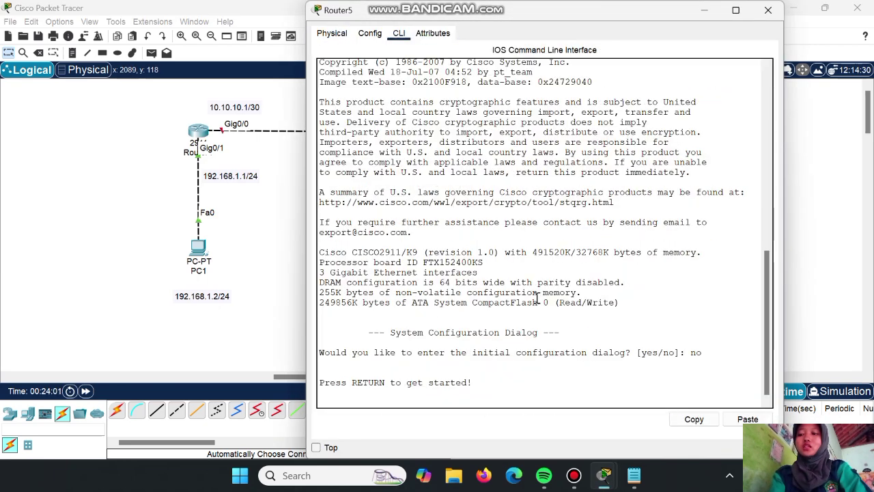
key("Return")
type("en")
key("Return")
type("conf t")
key("Return")
Enable Router5's interfaces g0/0-1 together as a range with no shutdown and return to global configuration mode.
type("int ")
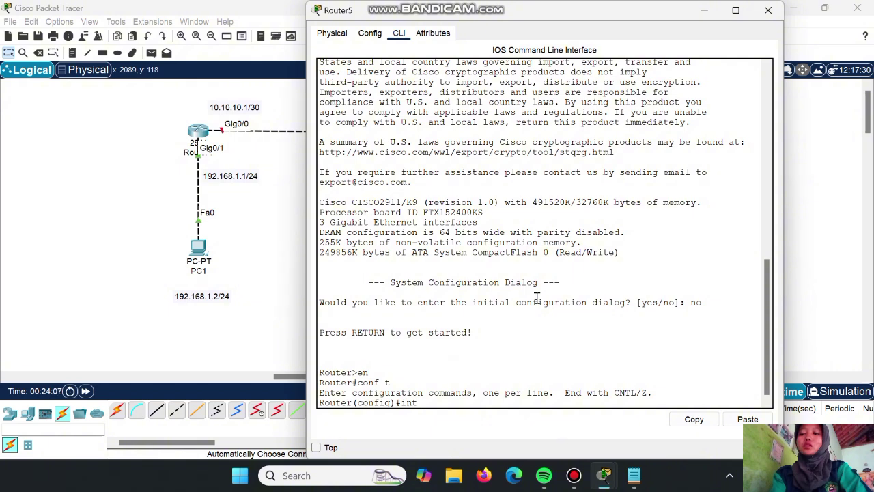
type("range g")
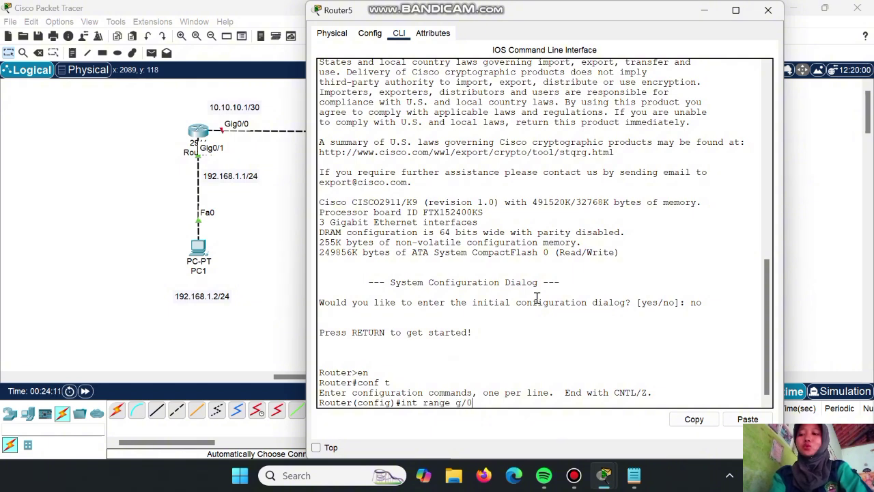
type("0/0-1")
key("Return")
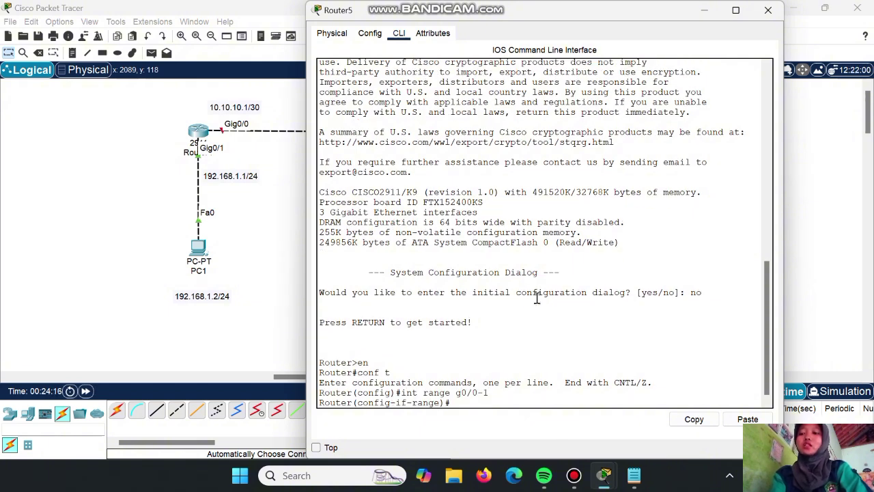
type("no shu")
key("Tab")
key("Return")
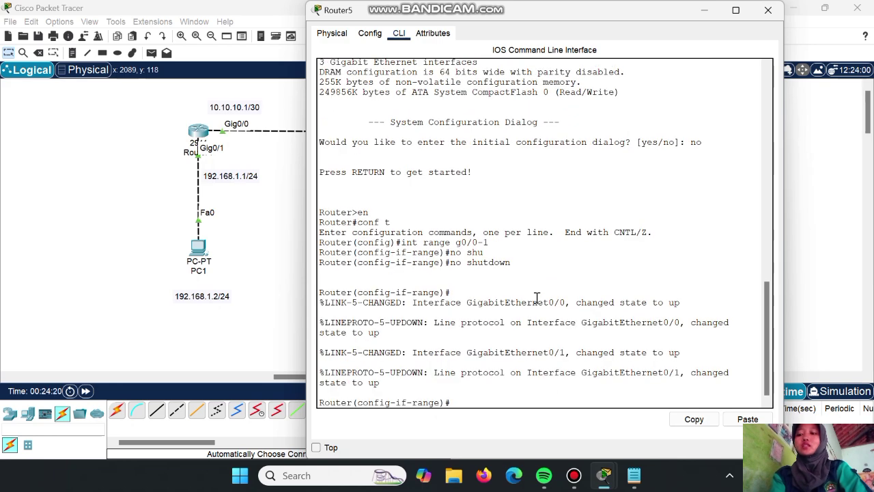
type("int")
key("BackSpace")
key("BackSpace")
key("BackSpace")
type("ex")
key("Return")
Assign IP address 10.10.10.2 with mask 255.255.255.252 to Router5's g0/0 interface and exit the interface configuration.
type("int")
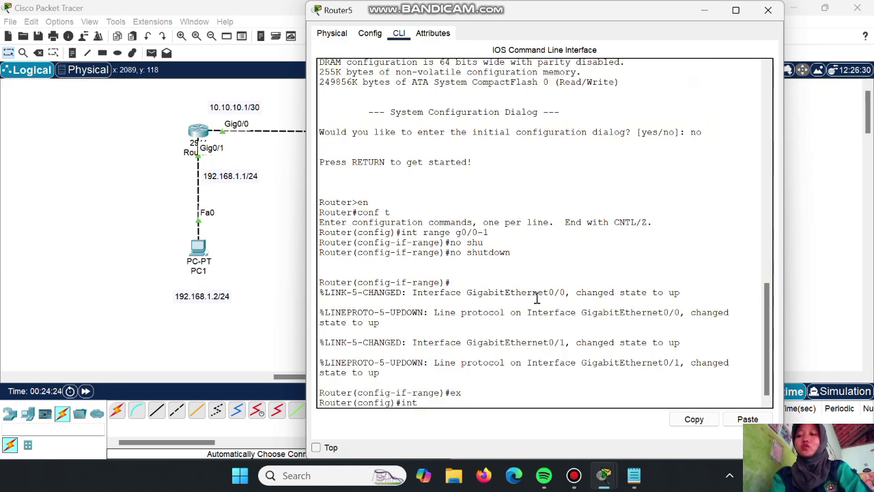
type(" 0/0")
key("Return")
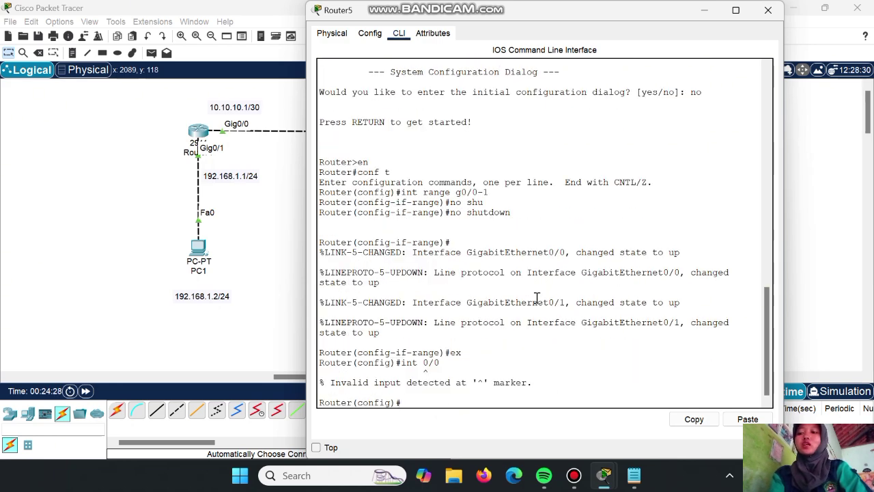
key("Up")
key("Left")
type("g")
key("Return")
type("ip")
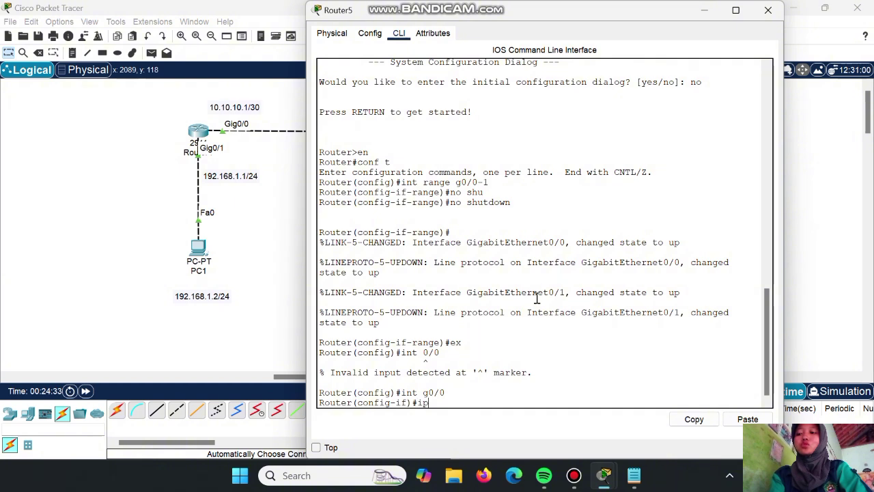
type(" add 10.10.10.")
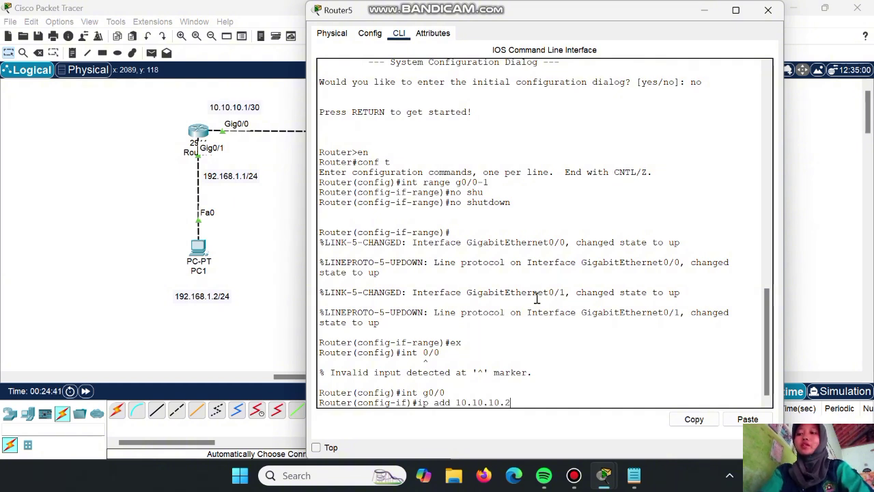
type("2 255.255.255.252")
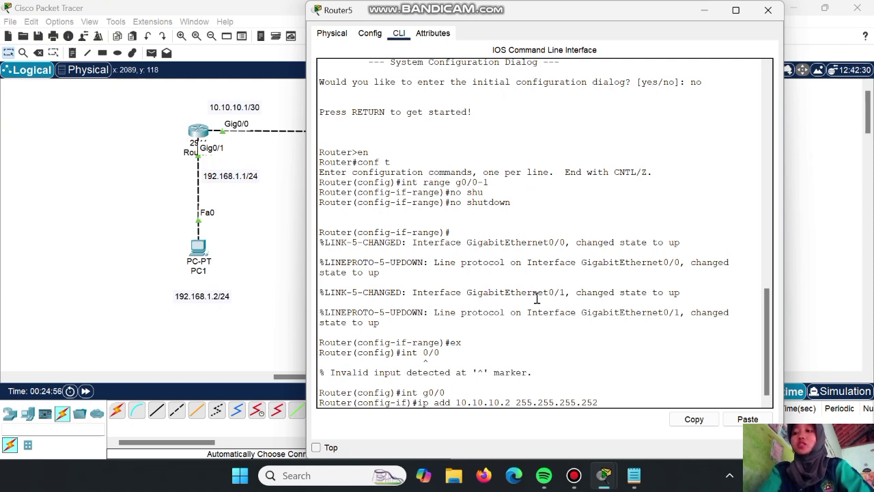
key("Return")
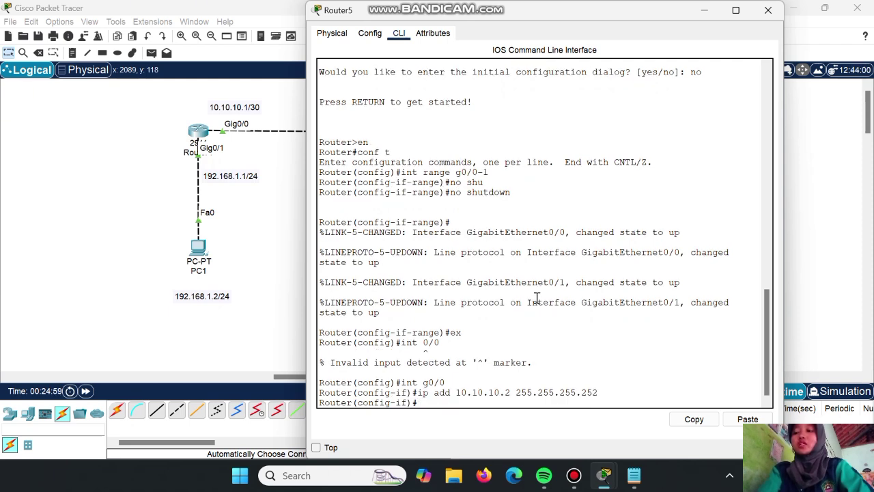
type("ex")
key("Return")
Assign IP address 192.168.2.1 with mask 255.255.255.0 to Router5's g0/1 interface and close the router window.
type("int g0/")
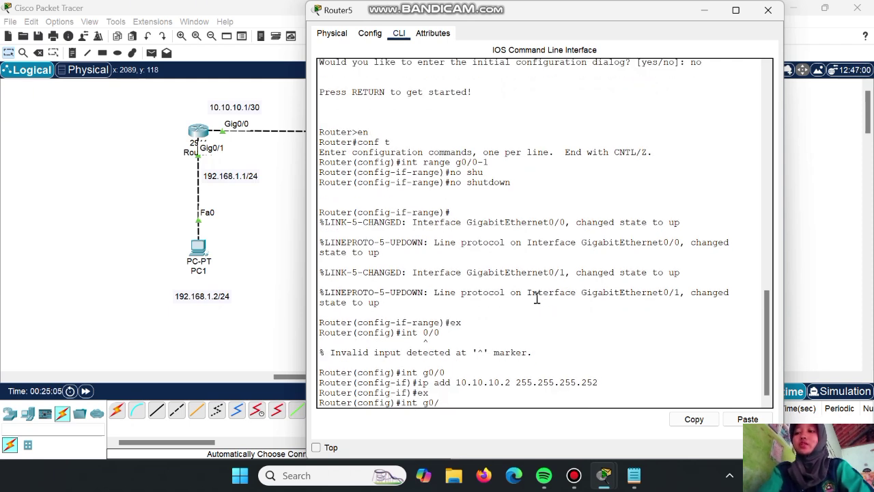
type("1")
key("Return")
type("ip add")
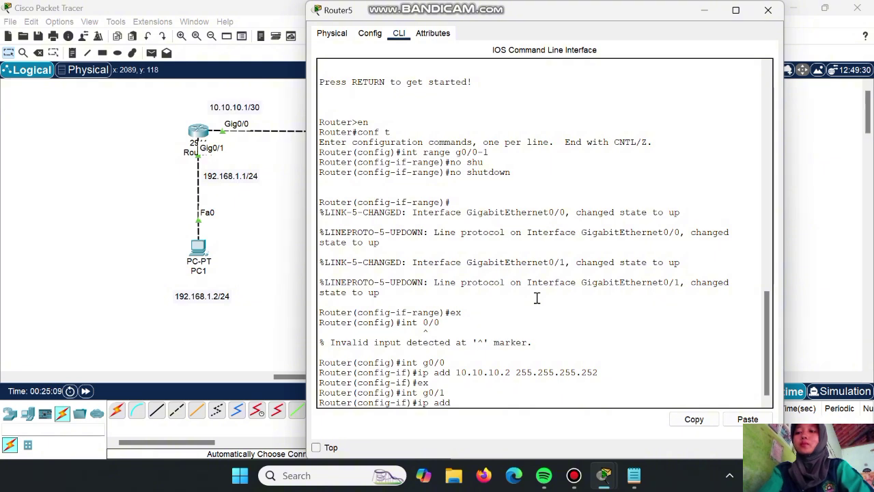
type(" 192.168.2.1")
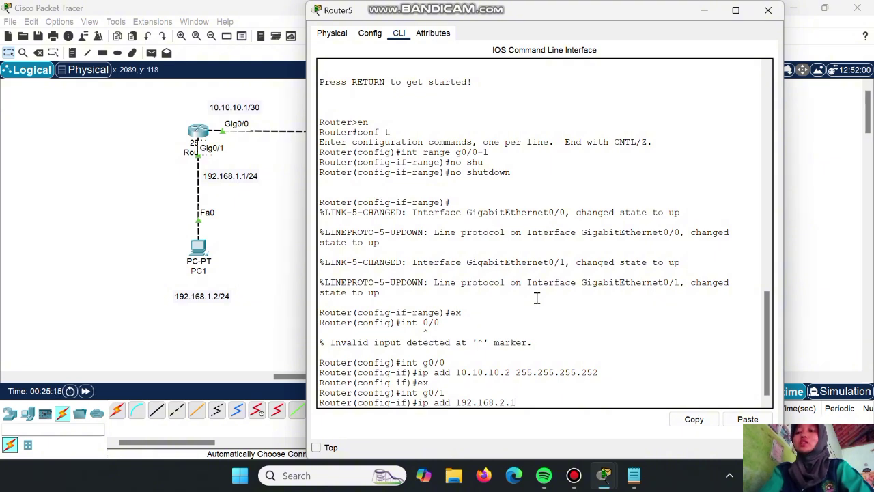
type(" 2552.55")
key("BackSpace")
key("BackSpace")
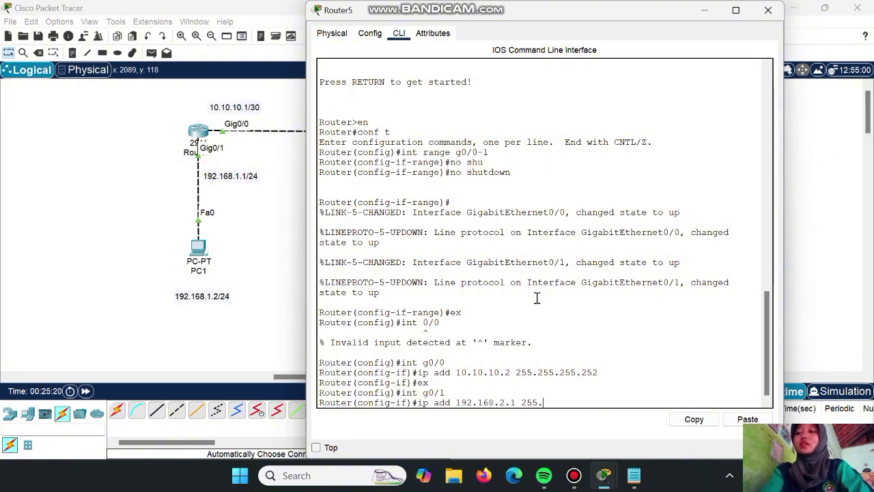
type("255.255.0")
key("Return")
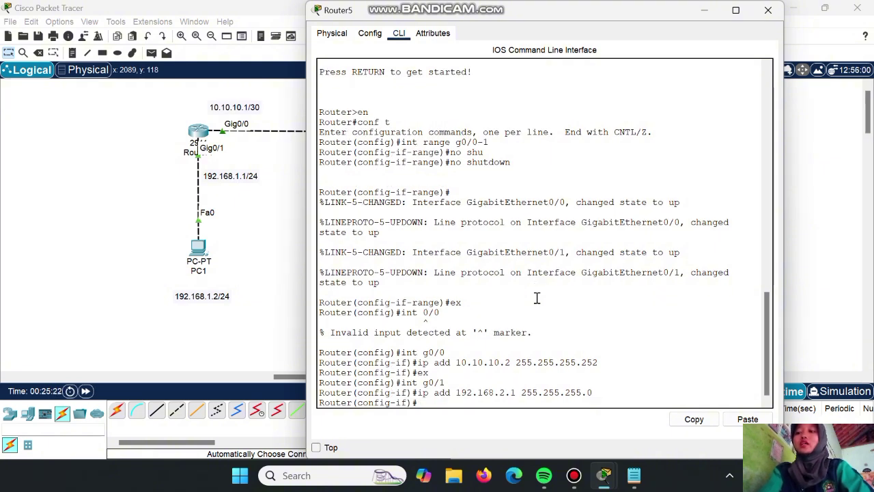
left_click(769, 11)
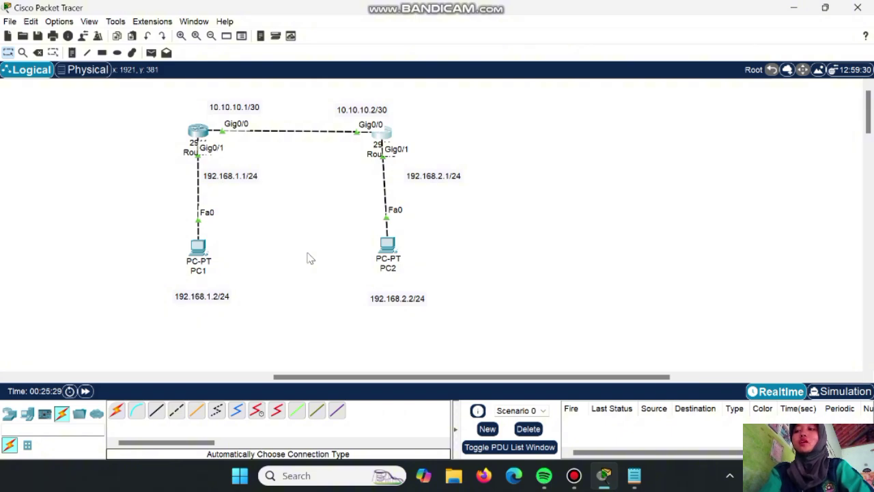
Reopen Router4's command line and exit its interface configuration to global configuration mode.
left_click(198, 131)
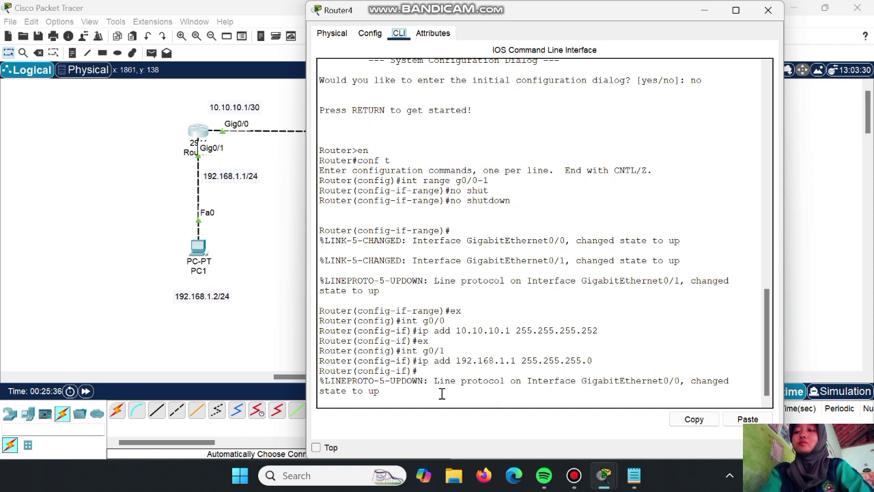
key("Return")
type("ex")
key("Return")
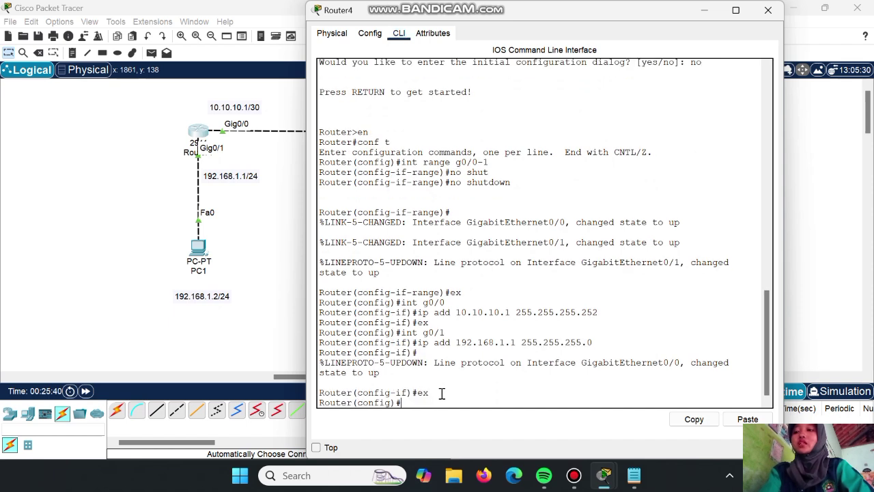
Query the inline help for the router bgp command's argument in Router4's global configuration mode.
type("rout")
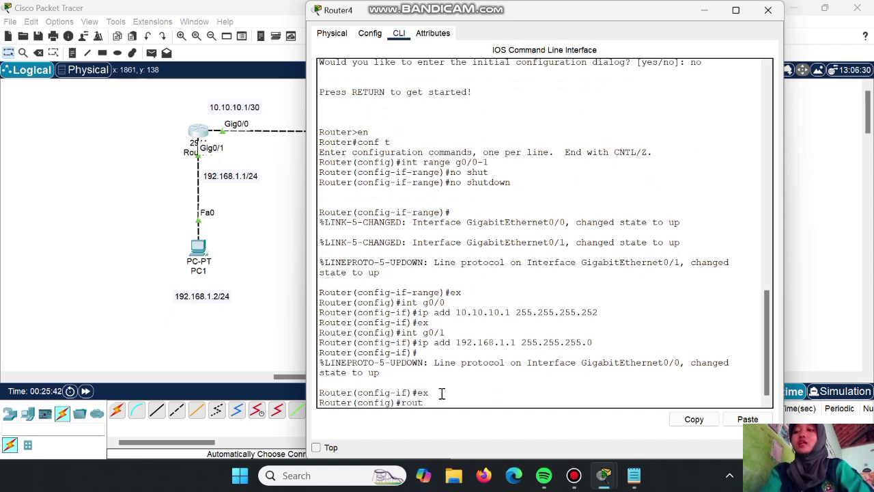
type("re")
key("BackSpace")
key("BackSpace")
type("er")
left_click(442, 394)
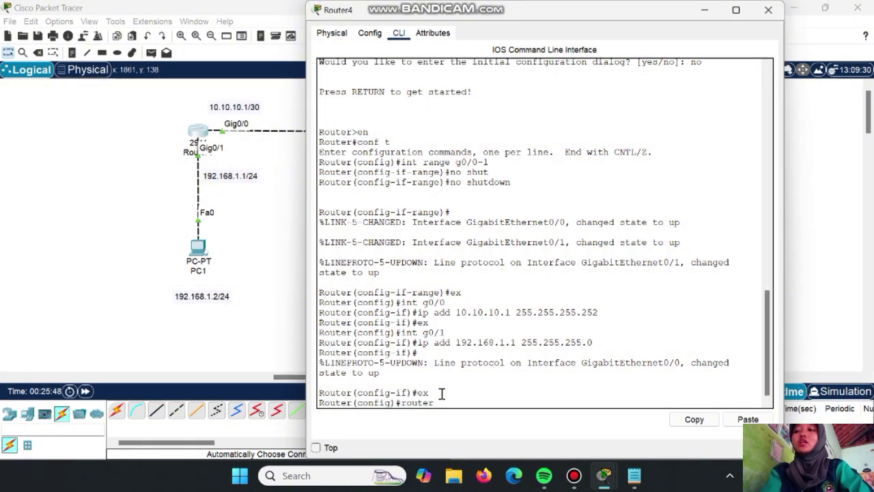
type("b")
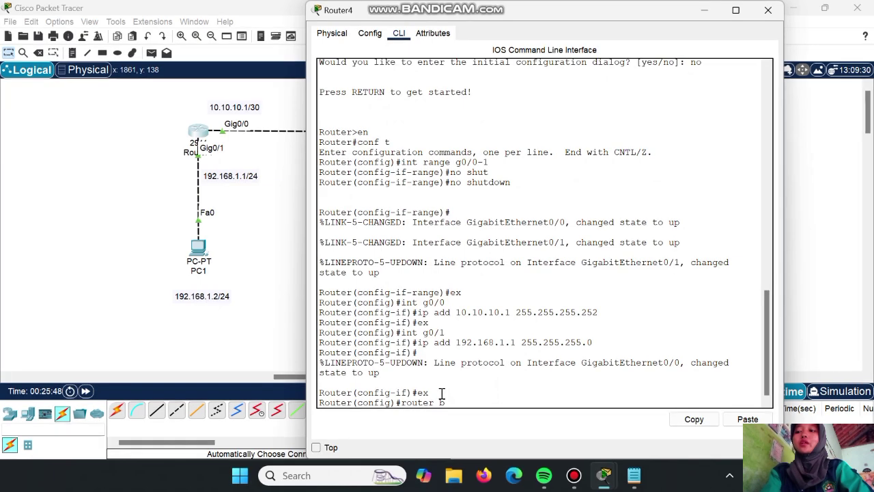
type("gp ?")
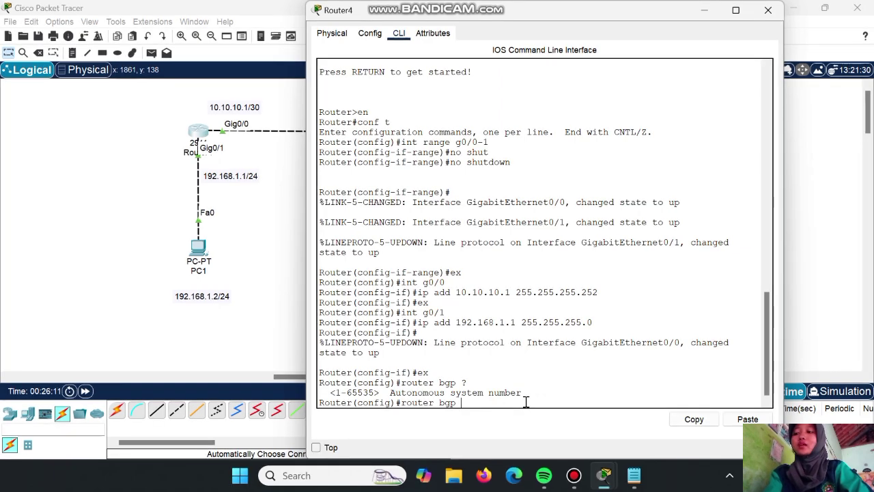
Start the BGP routing process on Router4 with autonomous system number 1.
type("1")
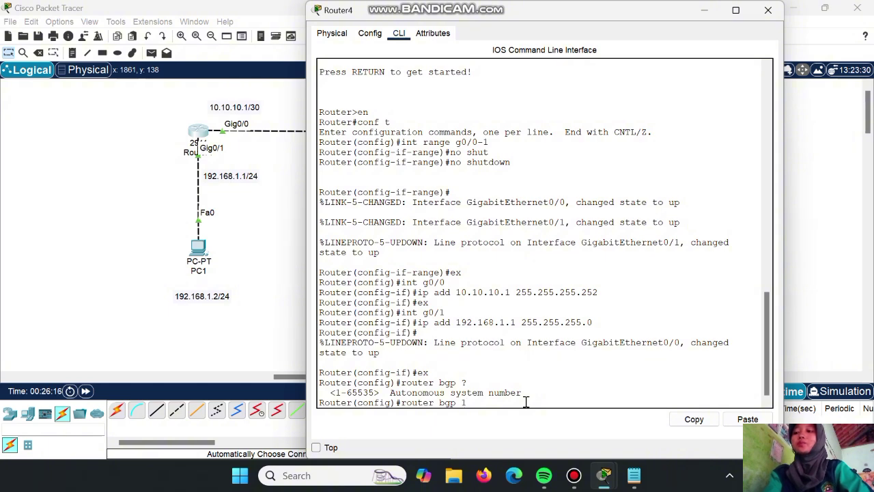
key("BackSpace")
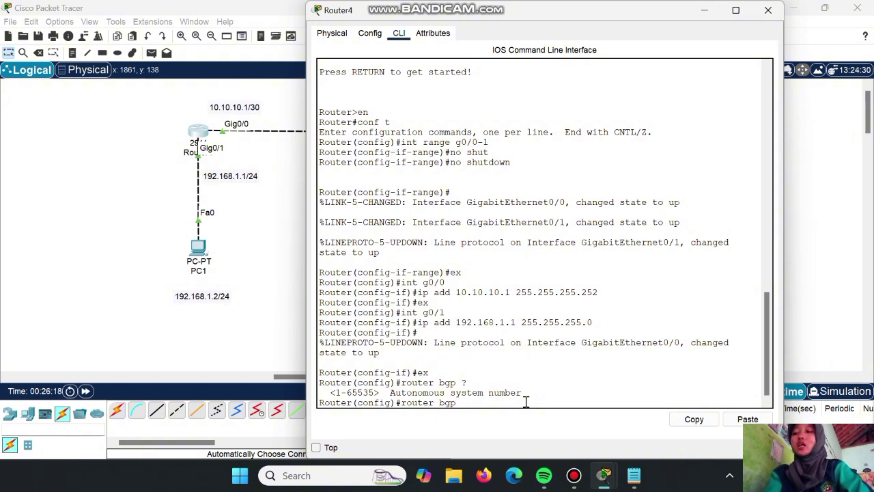
type("1")
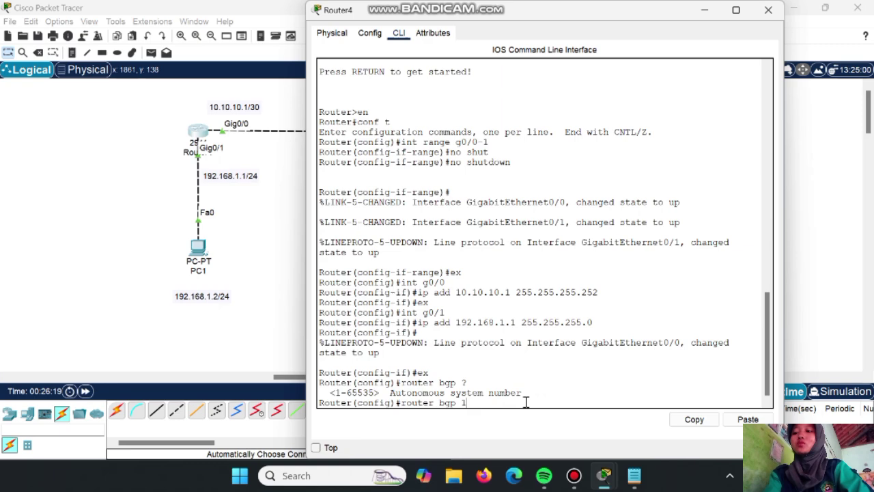
type("00")
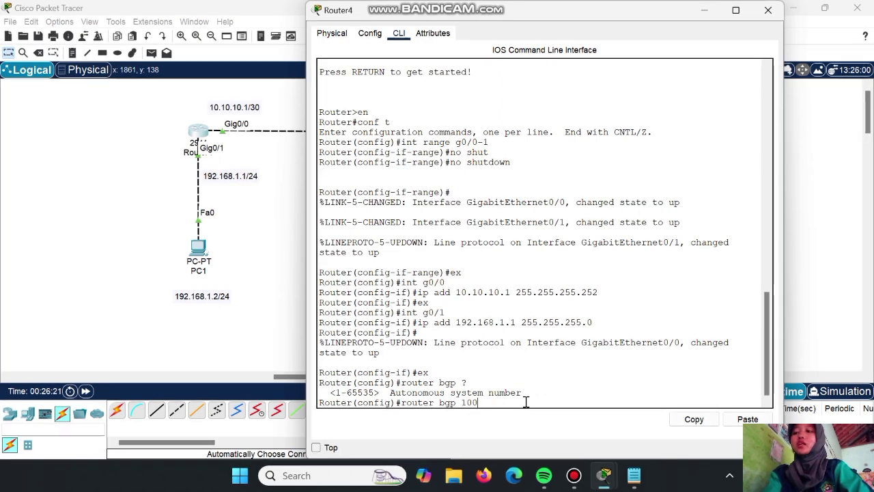
key("BackSpace")
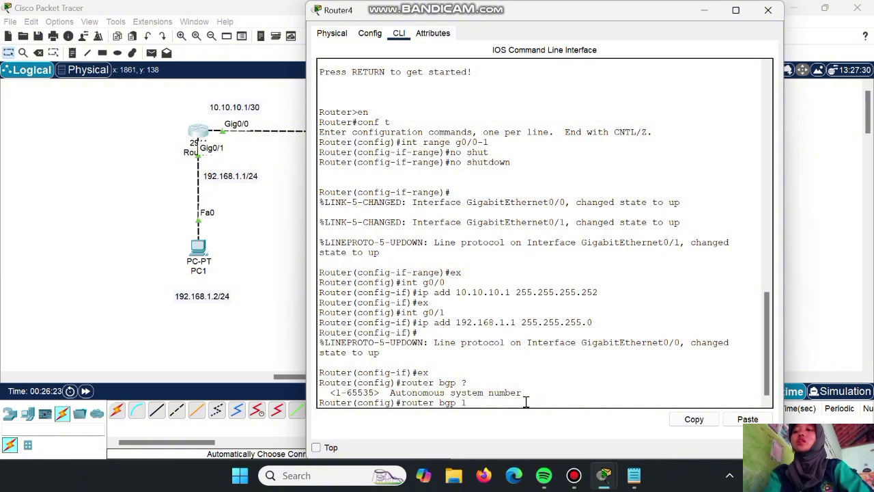
key("Return")
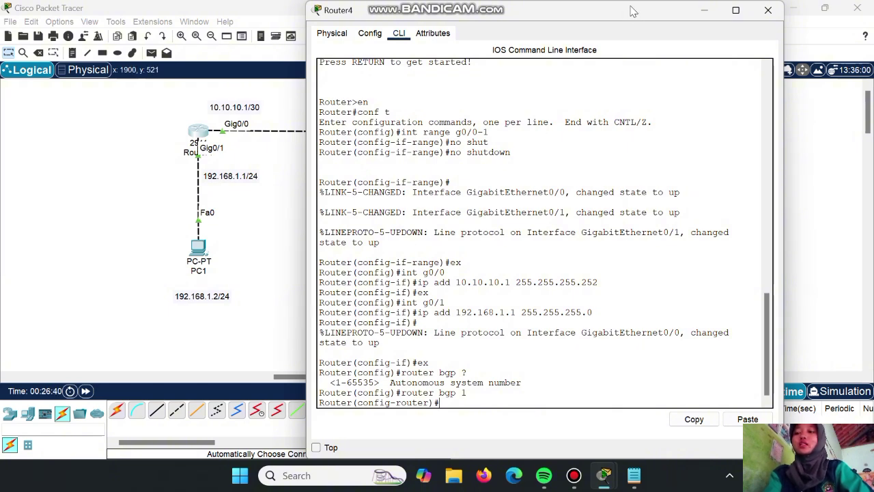
Query the inline help for the remote-as value of BGP neighbor 10.10.10.2 on Router4.
left_click_drag(632, 11, 631, 152)
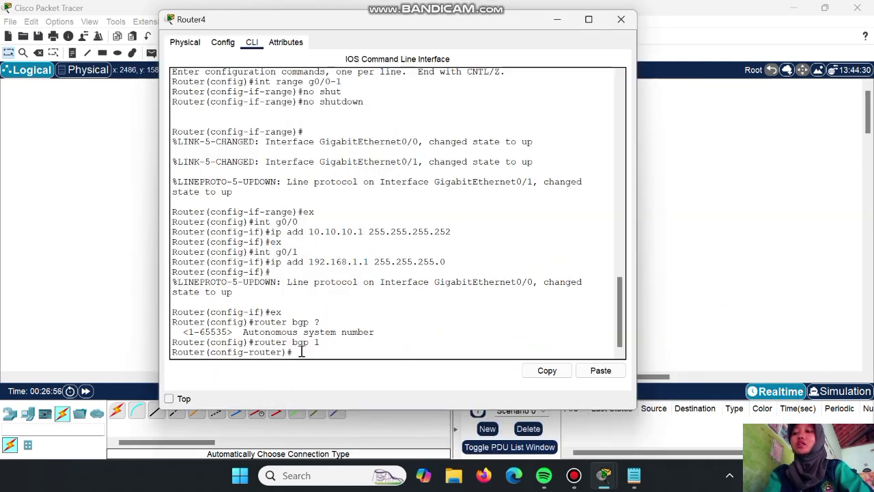
type("neighbor")
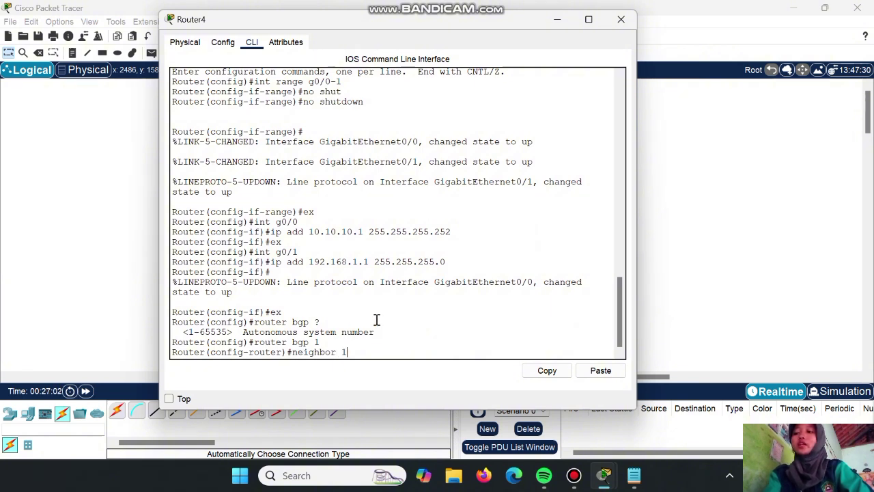
type(" 10.10.10.2")
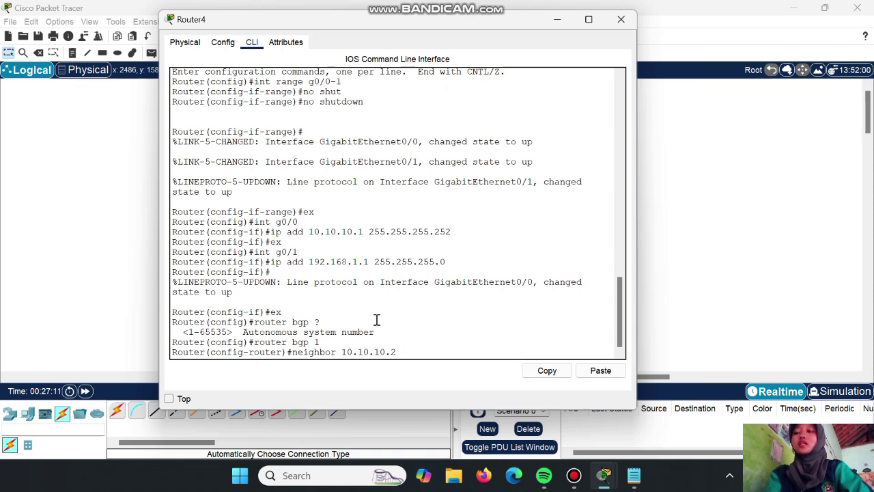
type(" remote-")
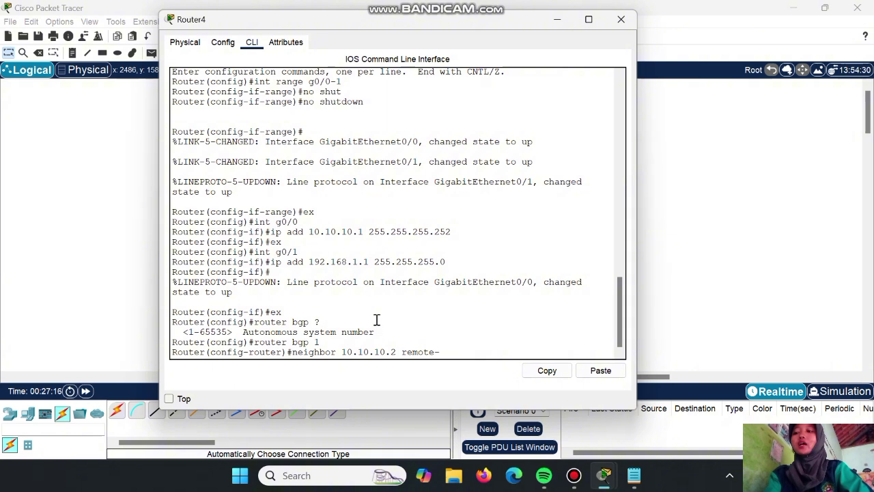
type("as")
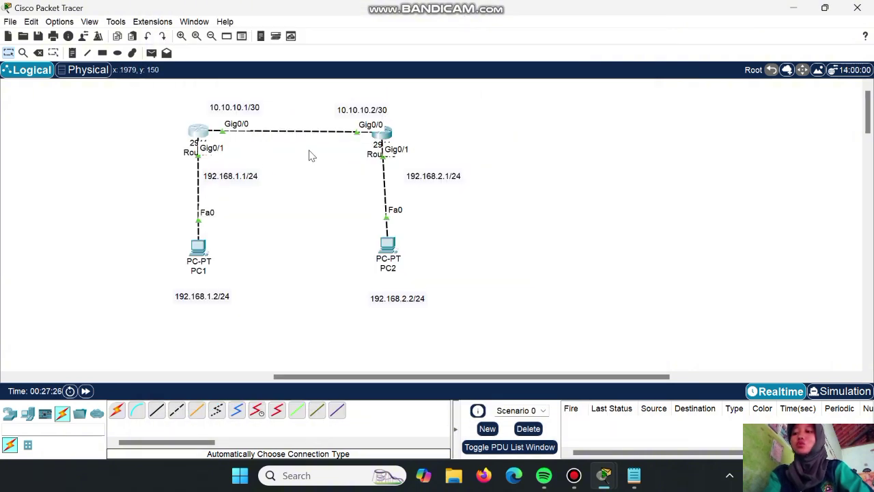
left_click(196, 135)
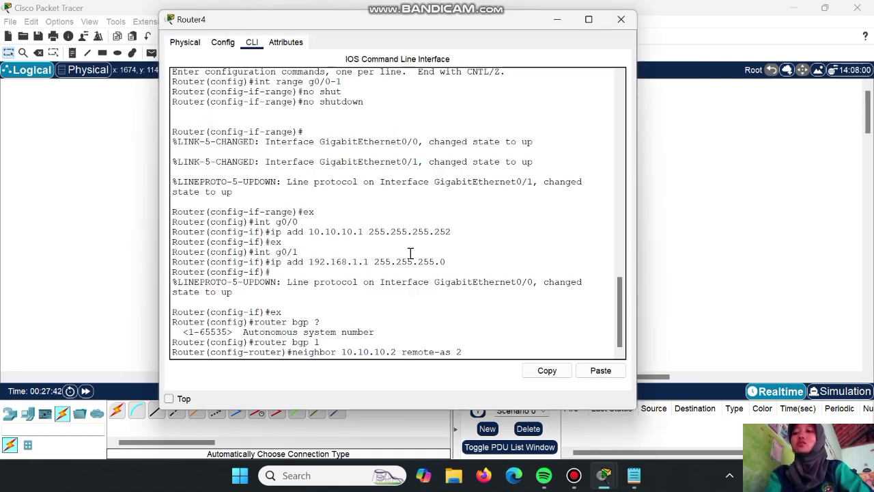
key("BackSpace")
type("?")
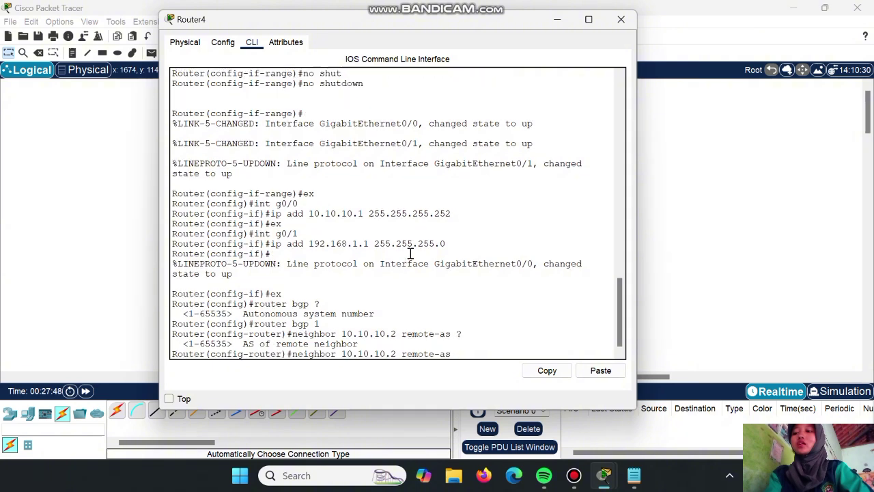
Declare 10.10.10.2 as Router4's BGP neighbor with remote-as 2.
left_click(556, 20)
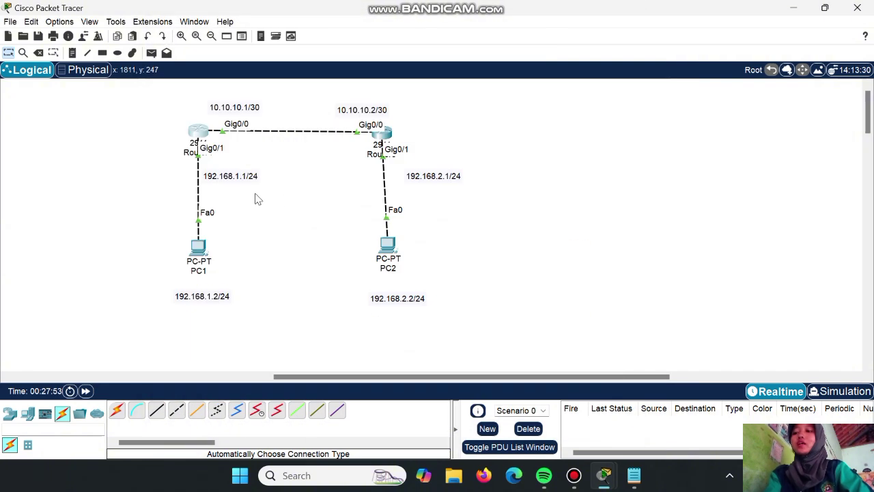
left_click(200, 132)
type("2 remote-as 2")
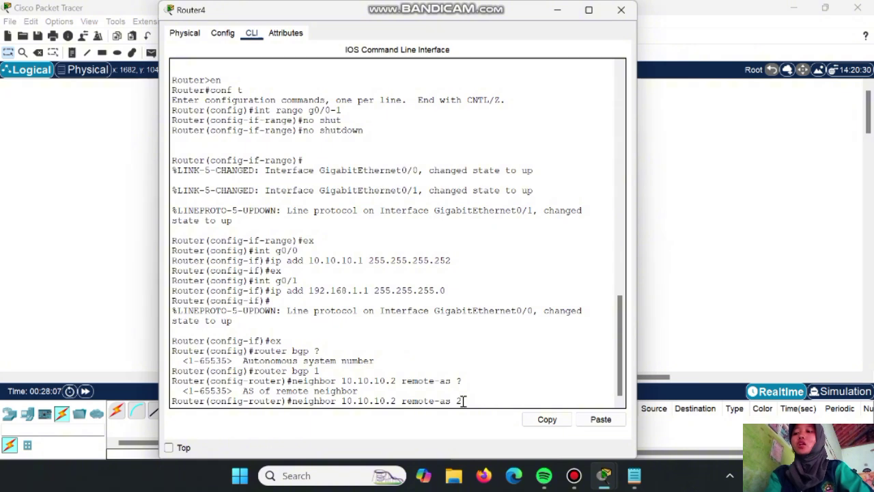
key("Return")
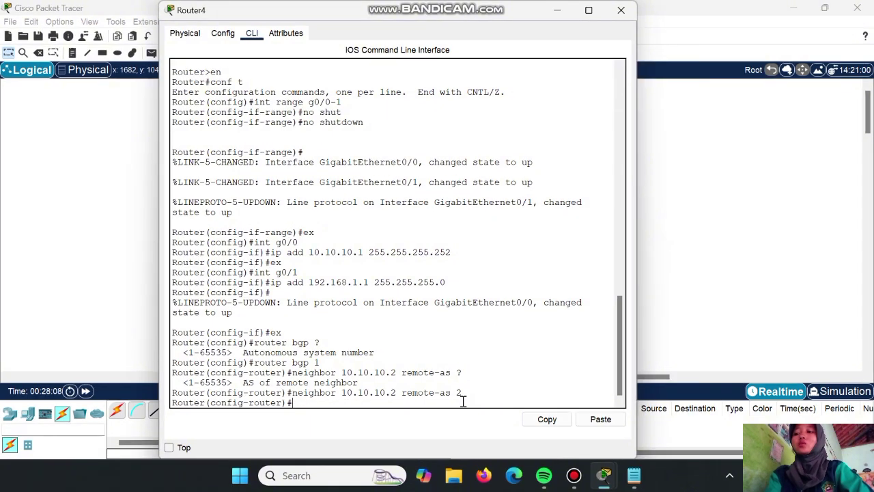
Advertise network 10.10.10.0 with mask 255.255.255.252 in Router4's BGP configuration.
type("networlk")
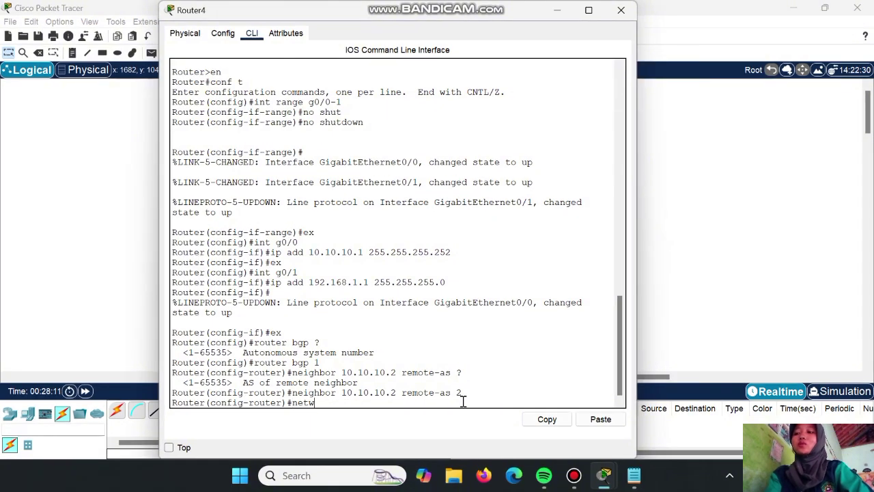
key("BackSpace")
key("BackSpace")
type("k ")
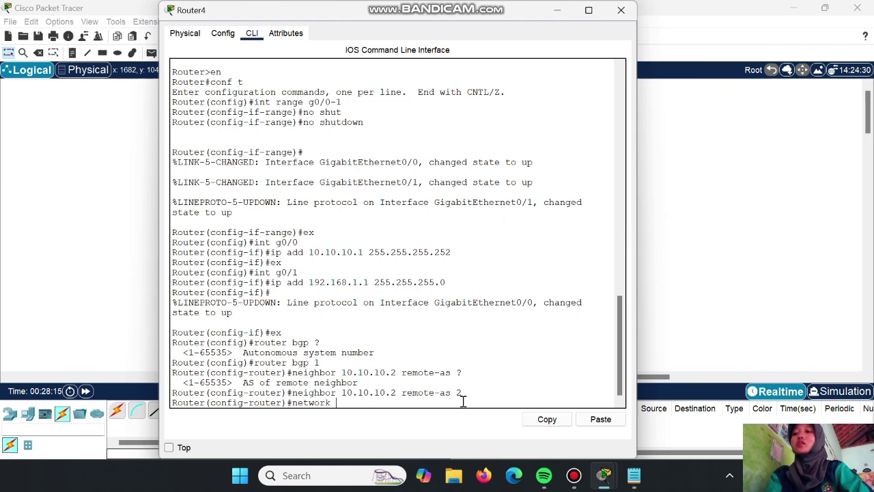
type("10.10.10.0")
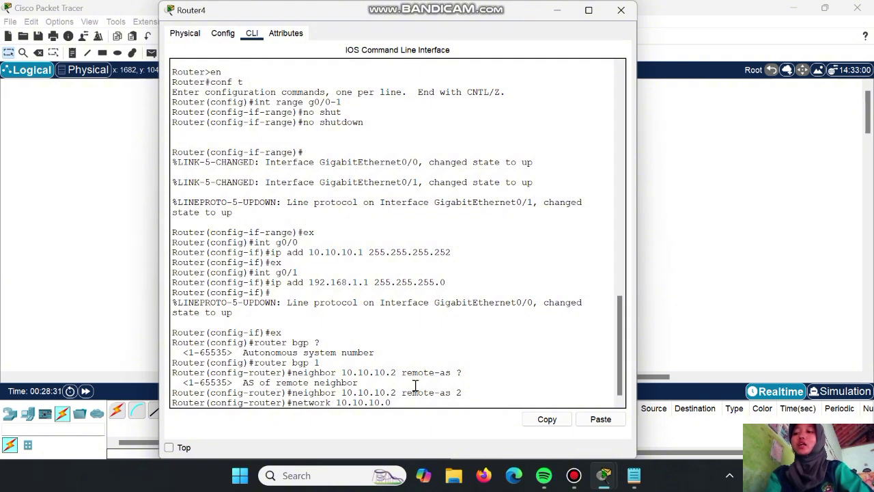
type("n")
key("BackSpace")
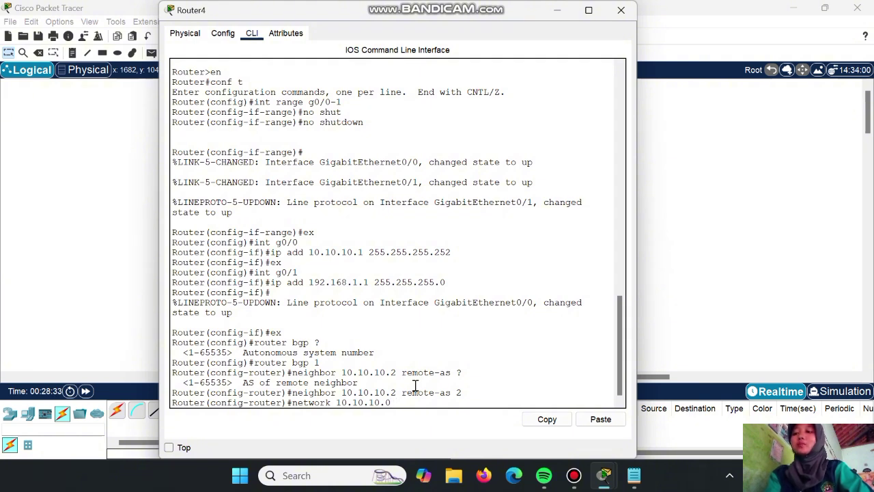
type("255")
key("BackSpace")
key("BackSpace")
key("BackSpace")
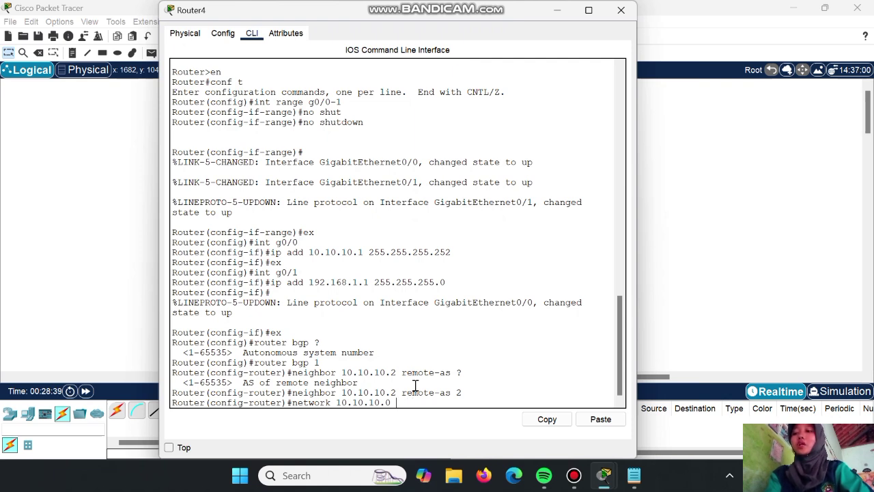
type("mask 255.25")
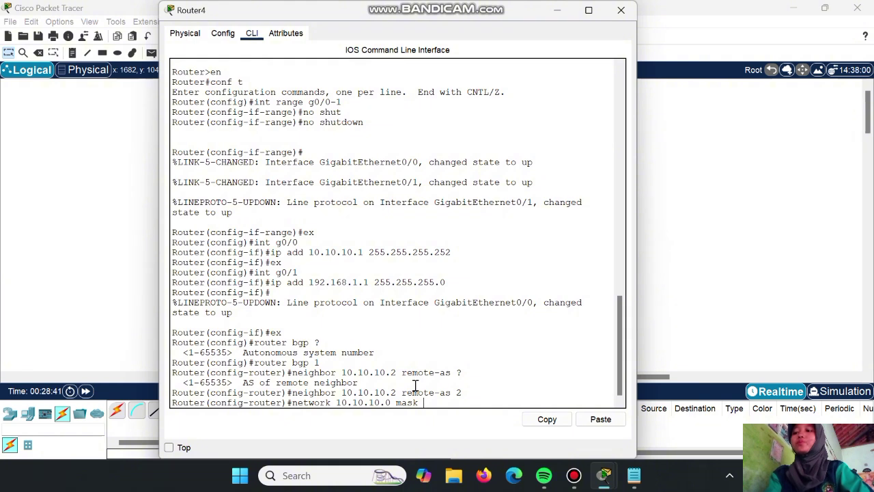
type("5.255.2")
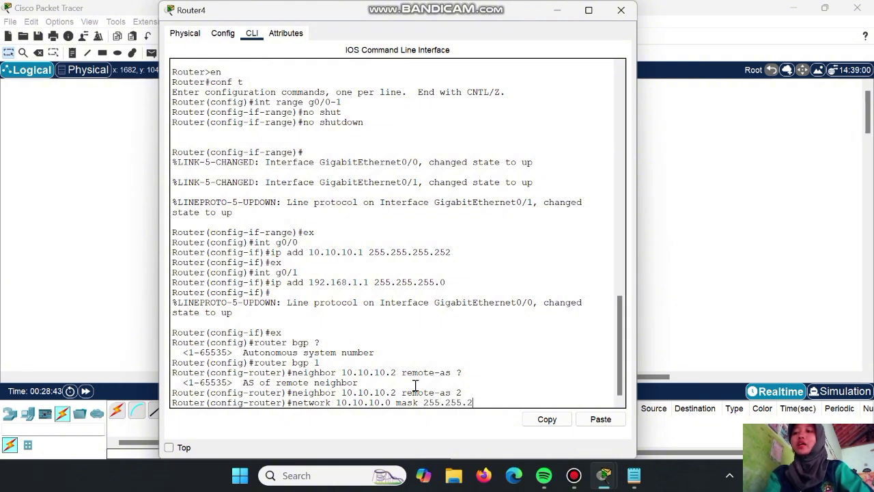
type("55")
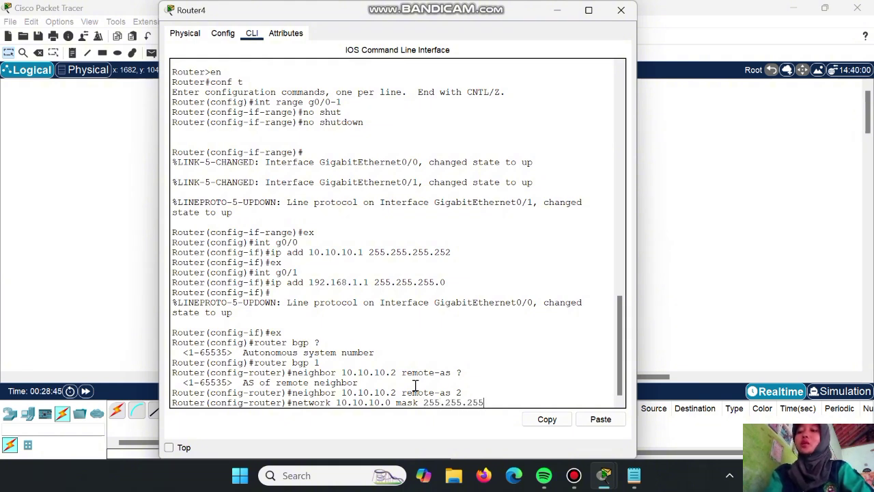
type("2")
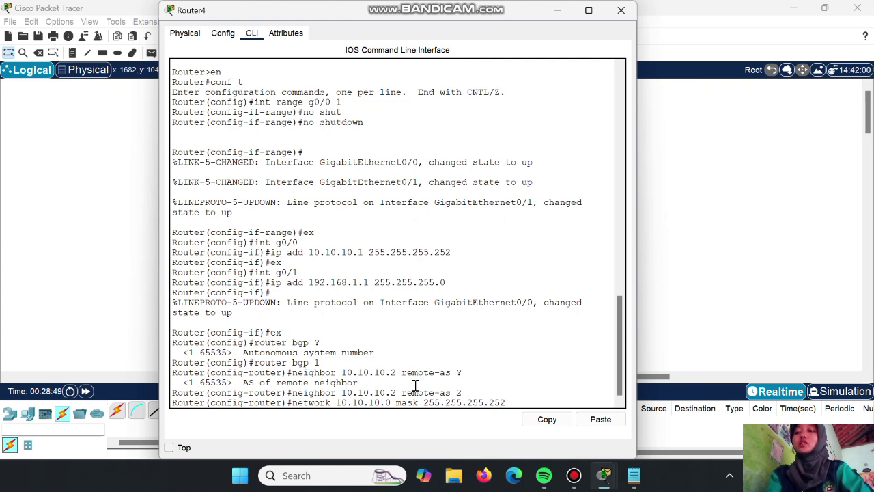
key("Return")
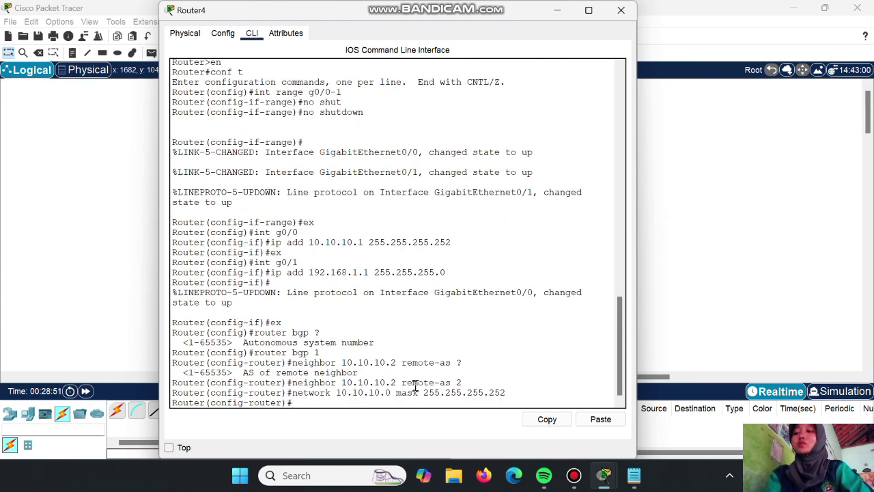
Advertise network 192.168.1.0 with mask 255.255.255.0 in Router4's BGP configuration and close the router window.
type("net")
key("Tab")
type("192.168")
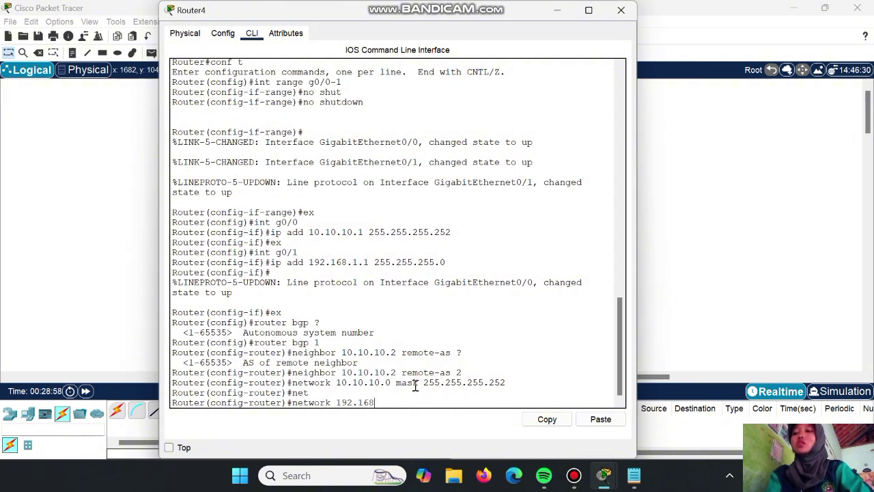
type(".1.0 mask 255.255.255.0")
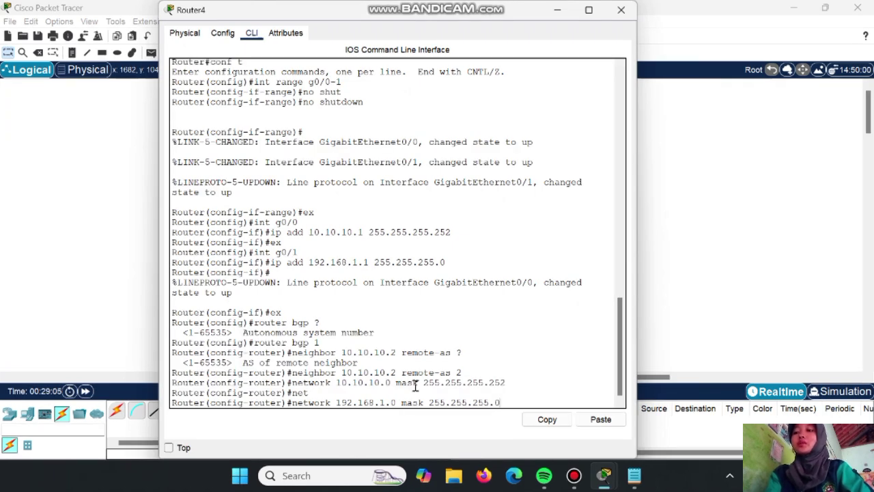
key("Return")
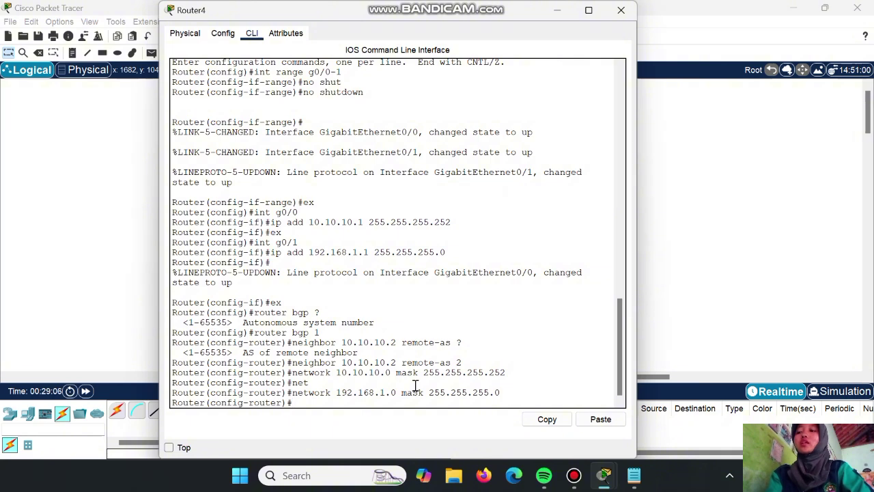
left_click(620, 11)
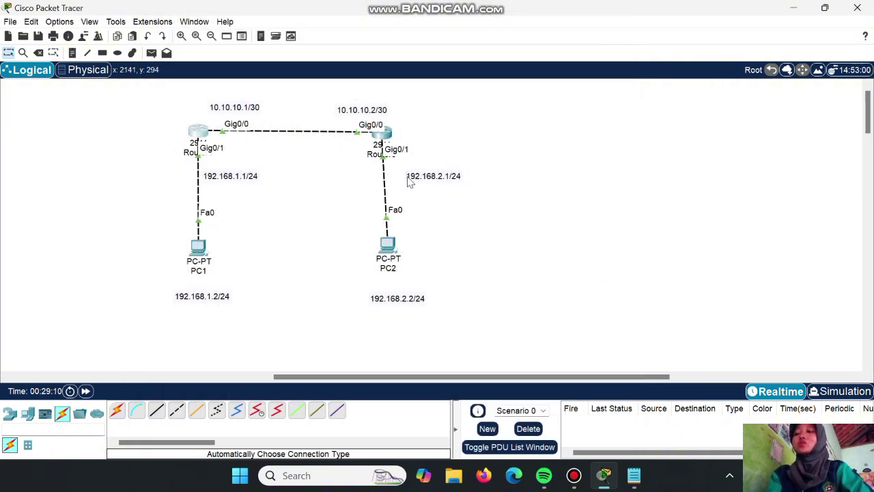
Leave interface configuration in Router5's CLI and start its BGP process with autonomous system number 2.
left_click(386, 140)
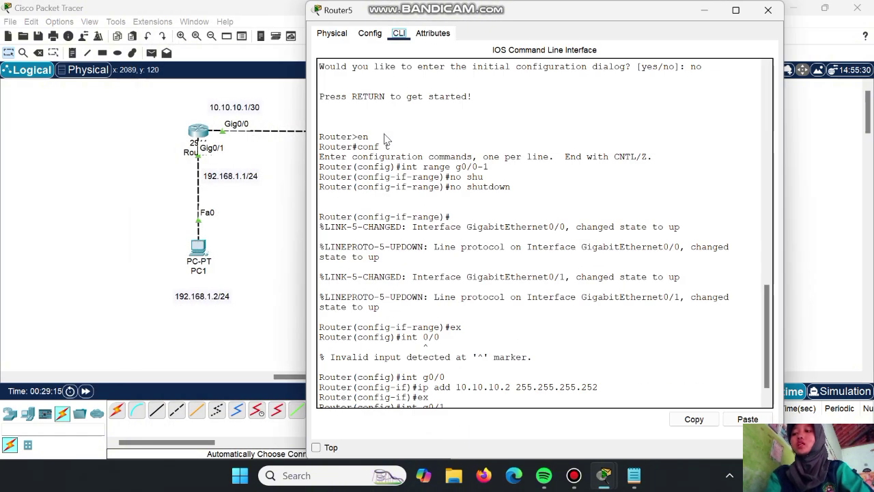
type("er(config-if)#e")
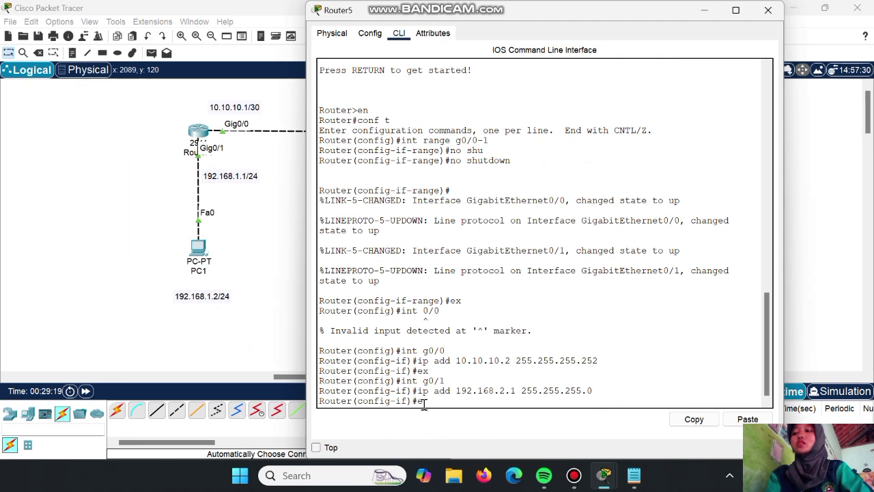
type("x")
key("Return")
type("router ")
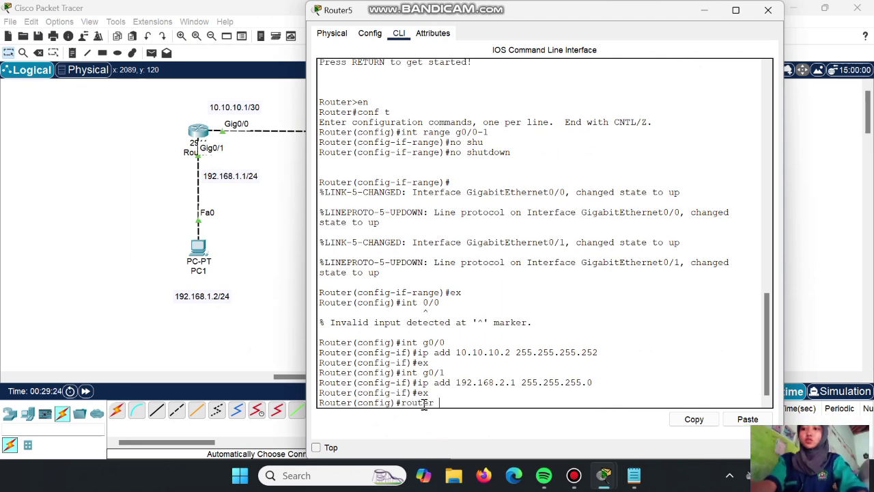
type("bgp")
type("2")
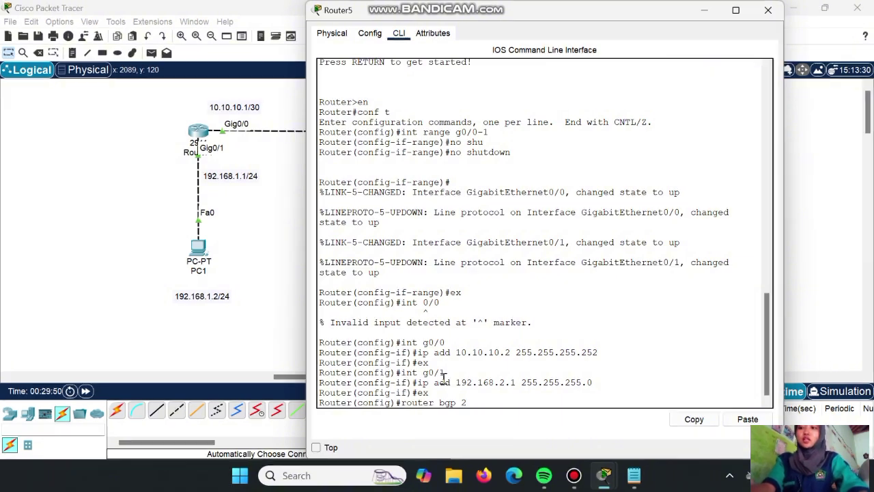
key("Return")
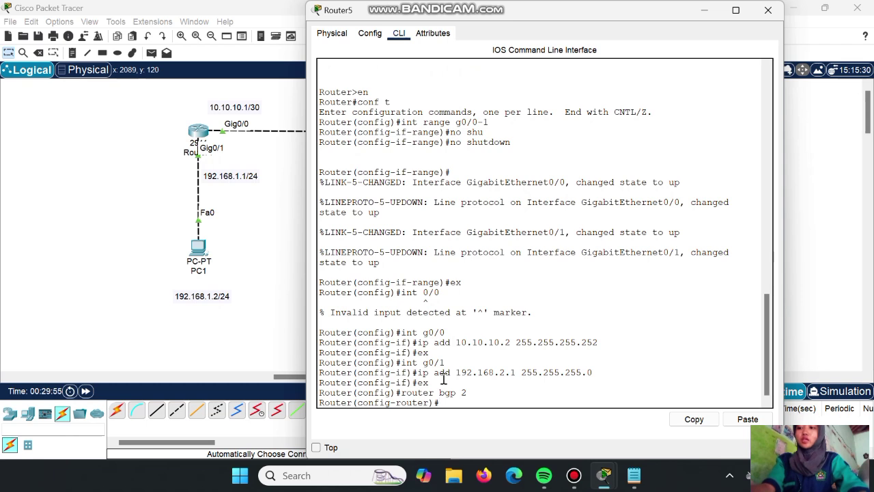
Declare 10.10.10.1 as Router5's BGP neighbor with remote-as 1.
type("nei")
key("Tab")
type("10.10.10.0")
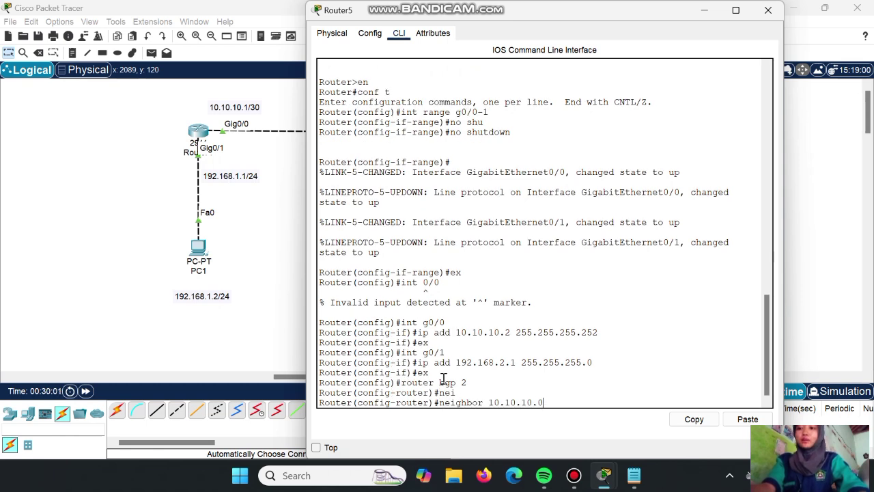
key("BackSpace")
type("1 re")
key("Tab")
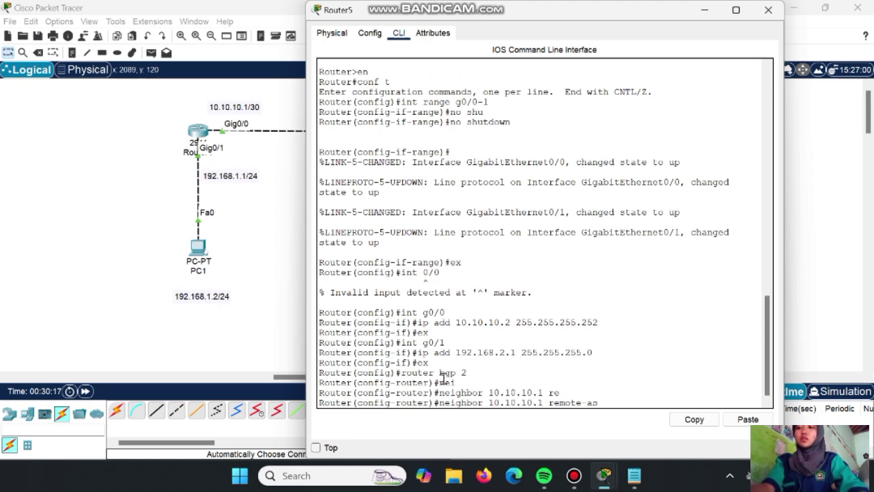
type("1")
key("Return")
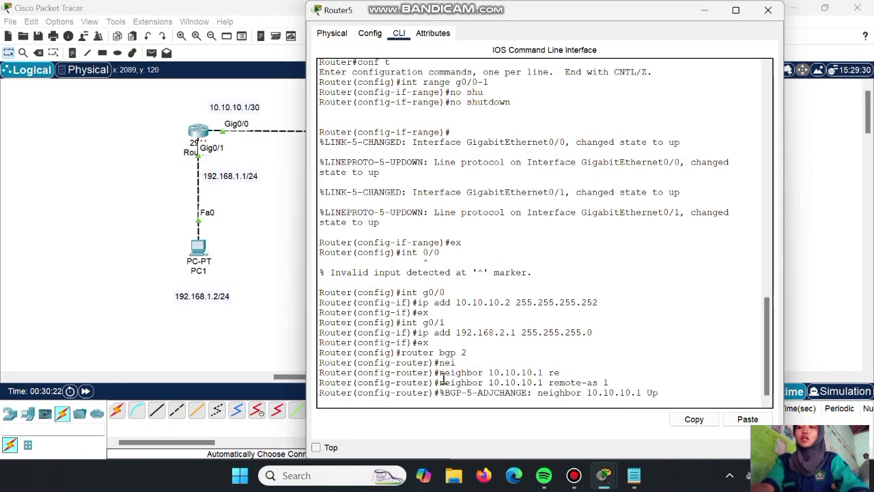
Advertise network 10.10.10.0 with mask 255.255.255.252 in Router5's BGP configuration.
type("net")
key("Tab")
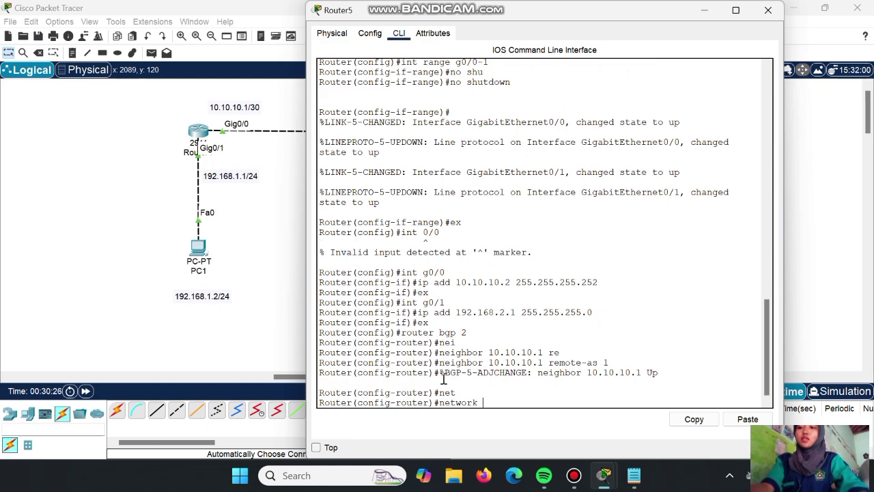
type("10.10.10.0 mask")
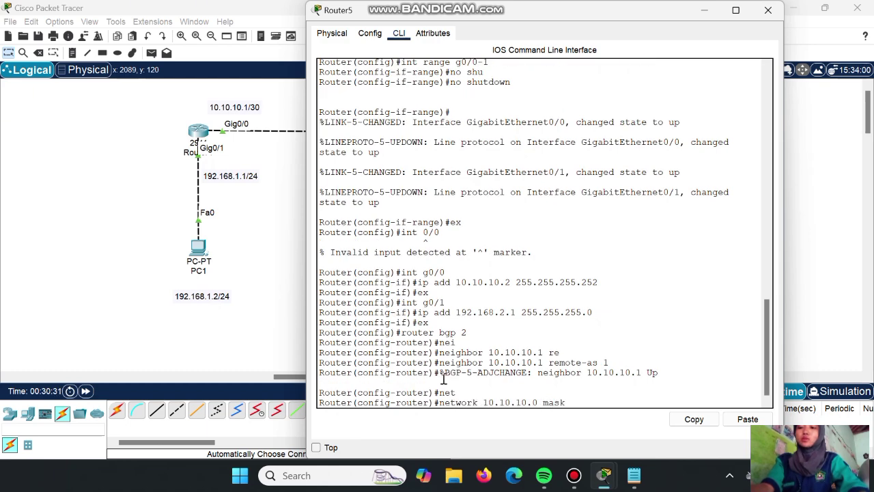
type(" 255.255.255.252")
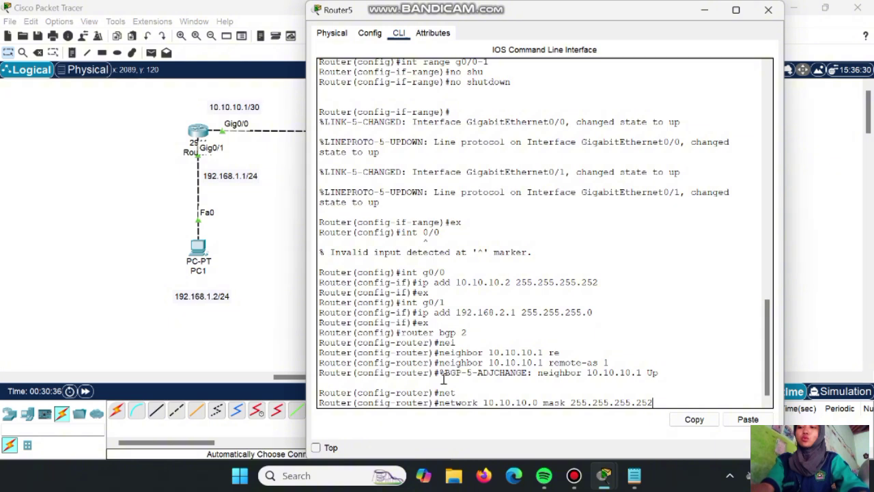
key("Return")
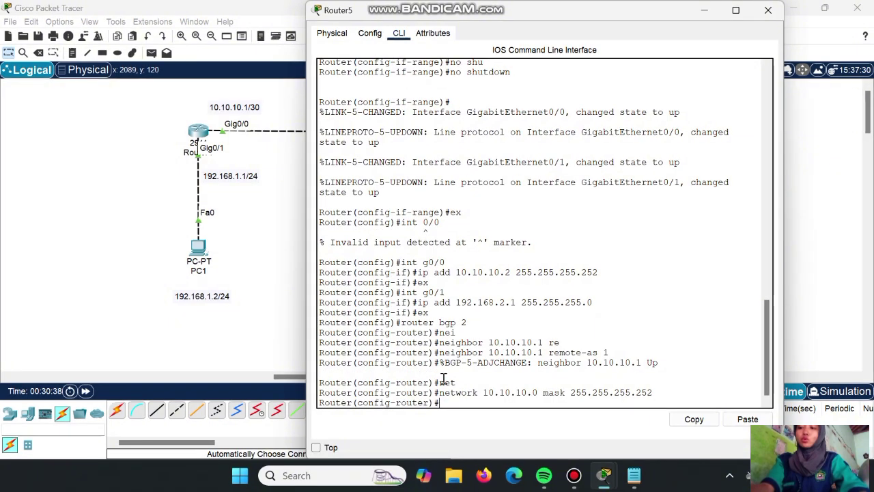
Advertise network 192.168.2.0 with mask 255.255.255.0 in Router5's BGP configuration.
type("net")
key("Tab")
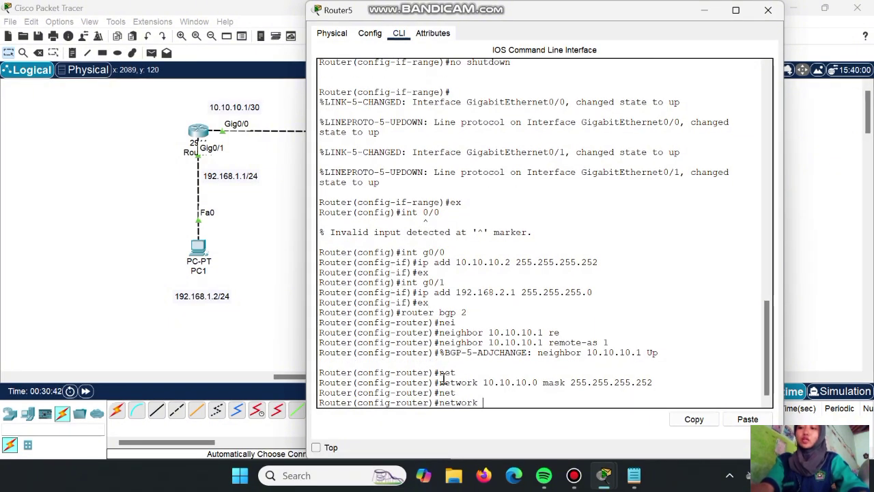
type("192")
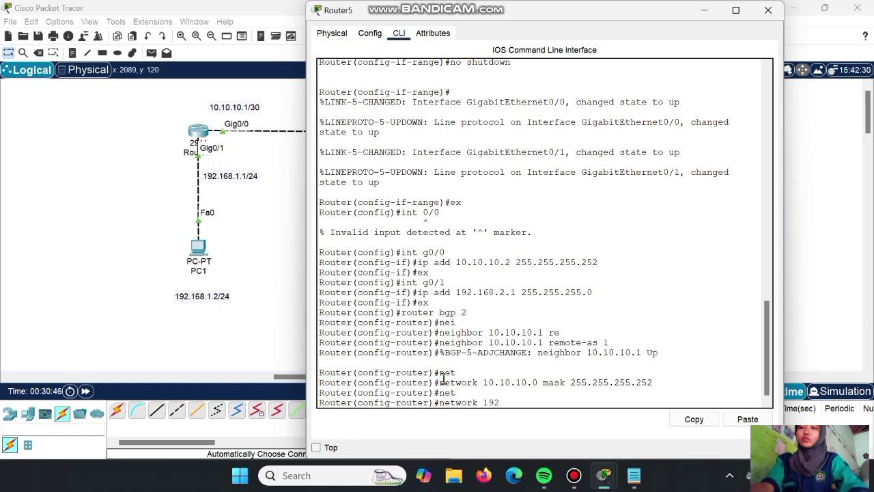
type(".168.2.0")
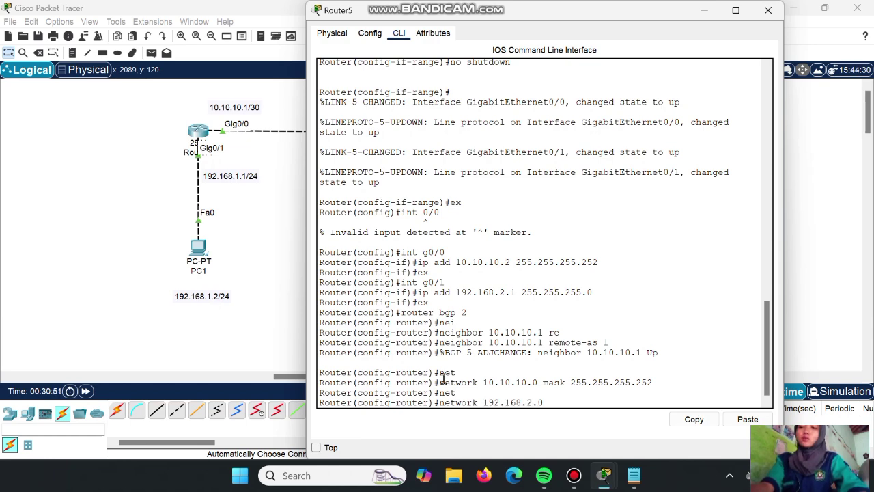
left_click(704, 10)
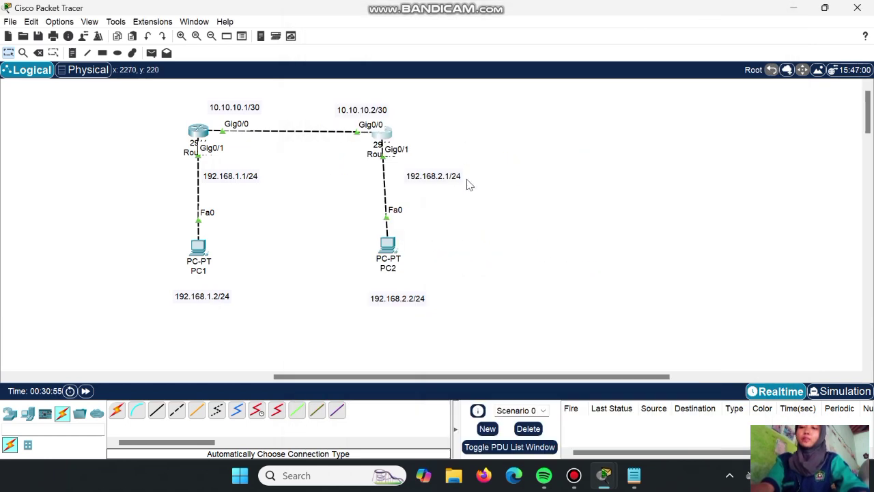
left_click(387, 134)
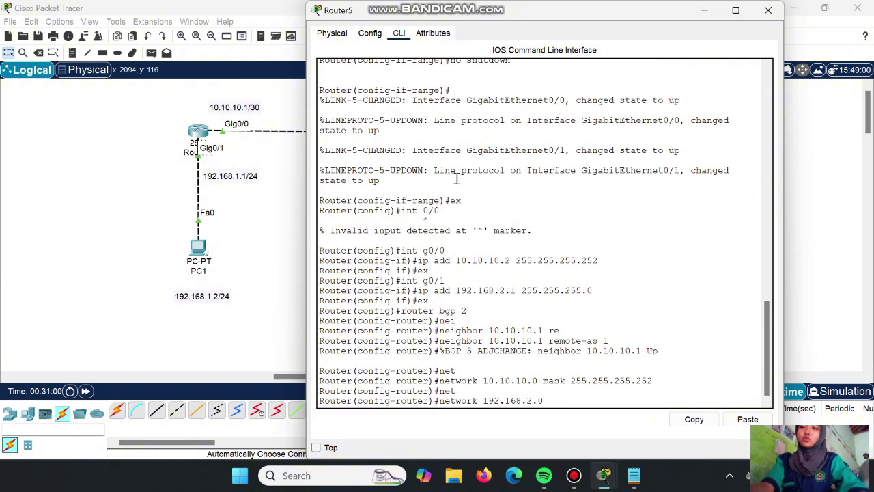
type("mask 2")
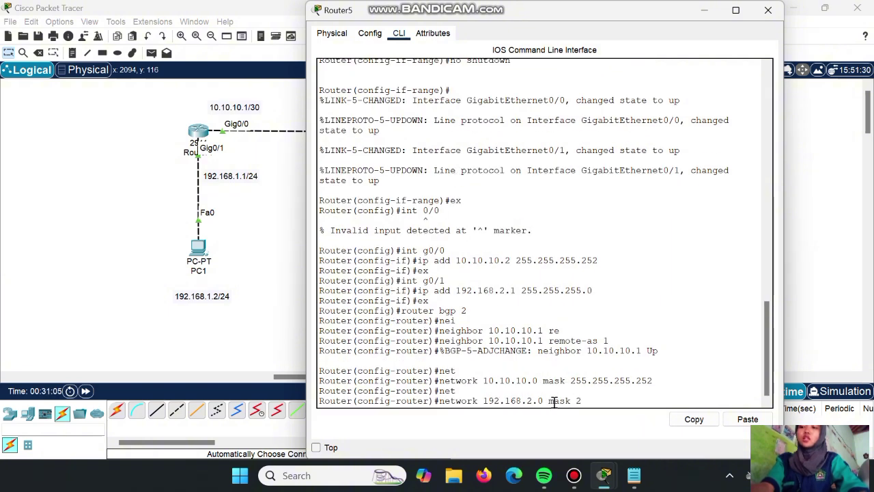
type("55.255.255.0")
key("Return")
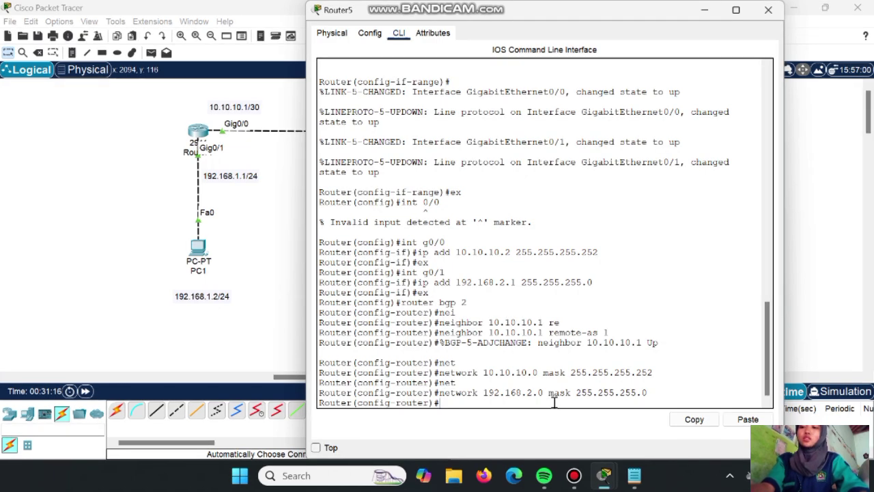
Show the BGP summary on Router5 and highlight the neighbor address and the State column heading.
type("do")
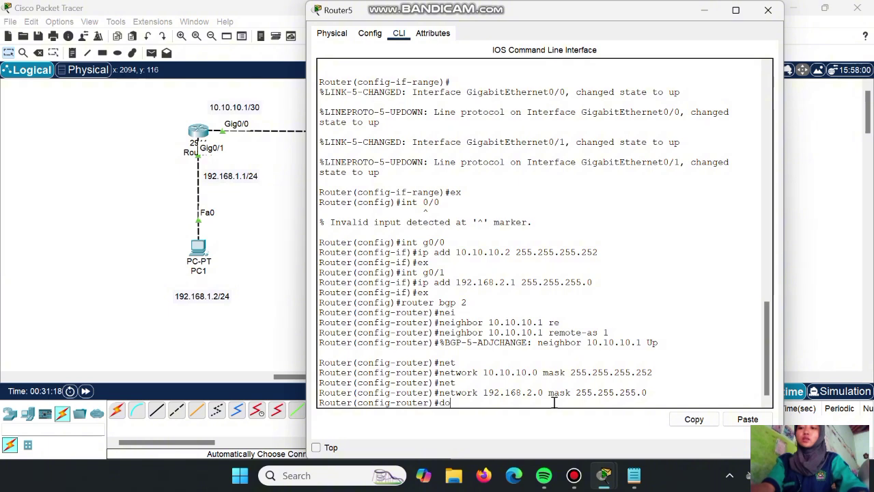
type(" sh ip bgp sum")
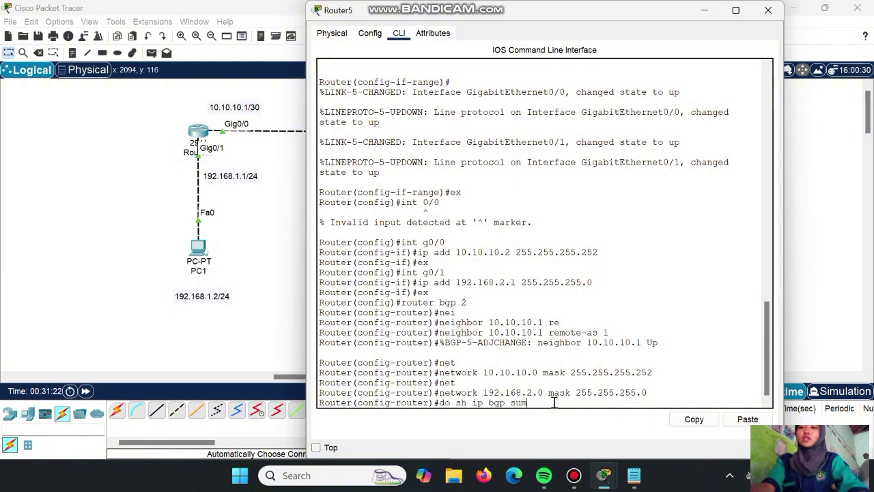
key("Return")
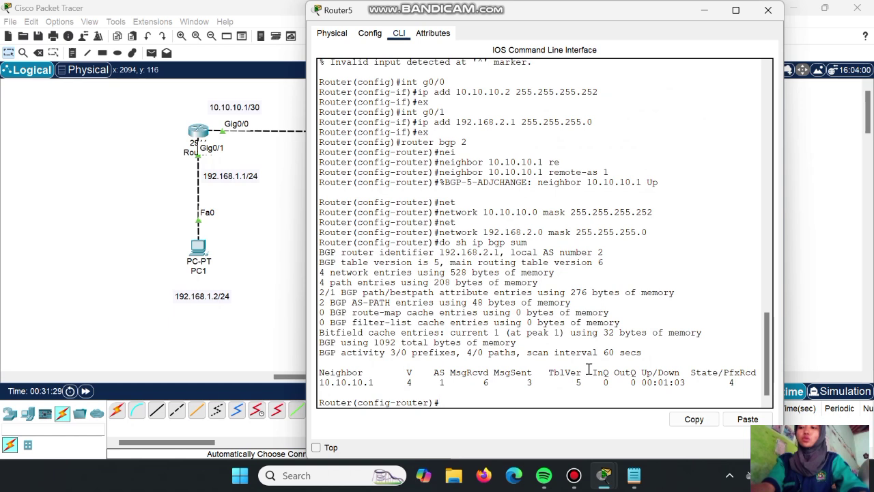
left_click_drag(374, 384, 326, 386)
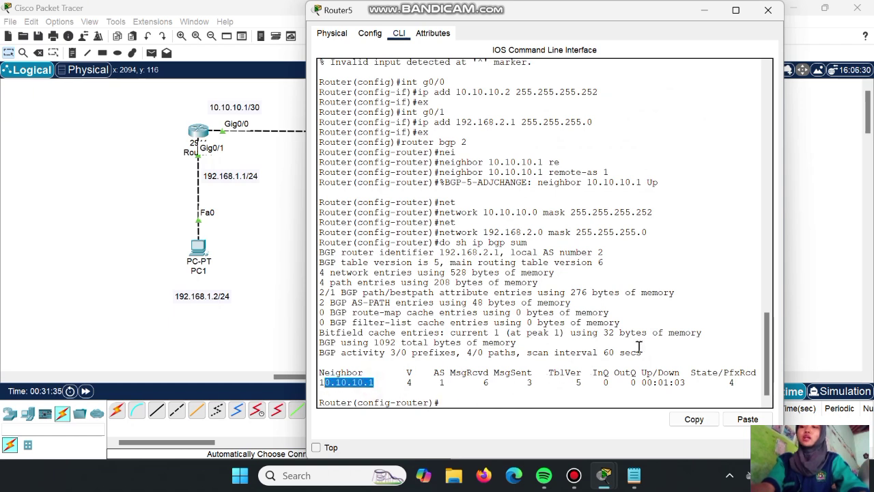
mouse_move(716, 365)
left_mouse_down()
mouse_move(737, 372)
mouse_move(701, 373)
left_mouse_up()
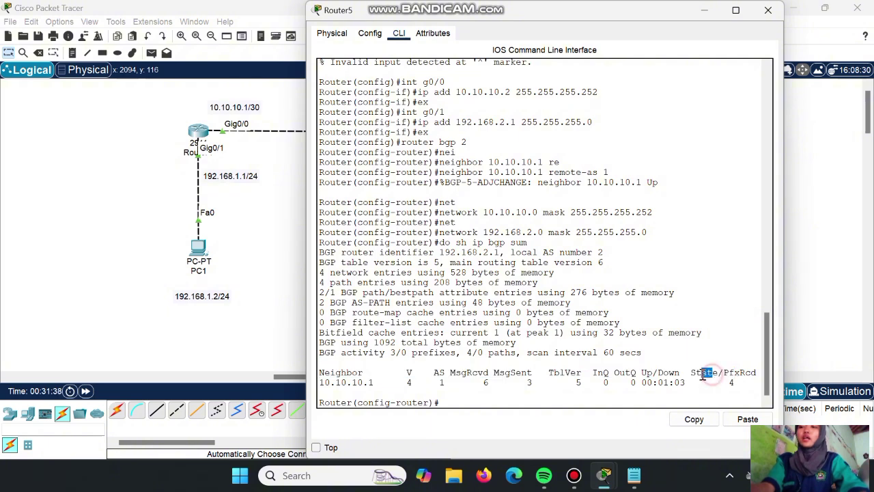
Show Router5's IP routing table, highlight the BGP code and its route entry, and put the router window away.
left_click(462, 402)
type("do")
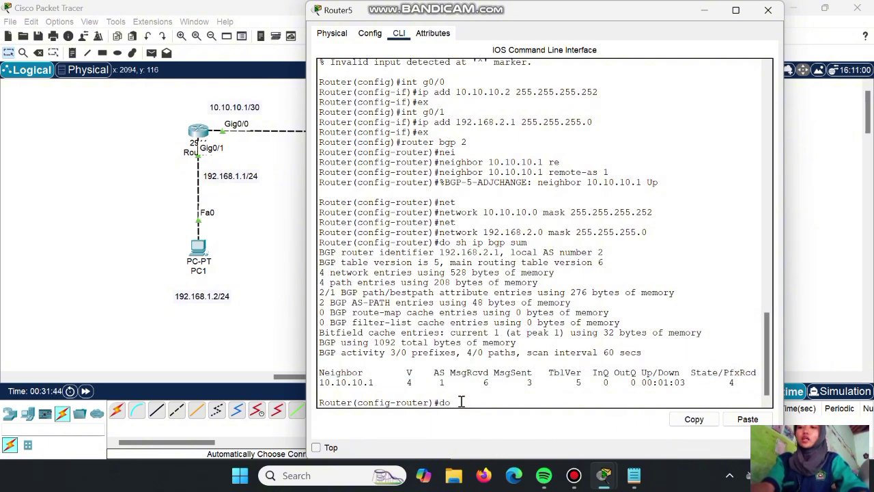
type(" sh ip ro")
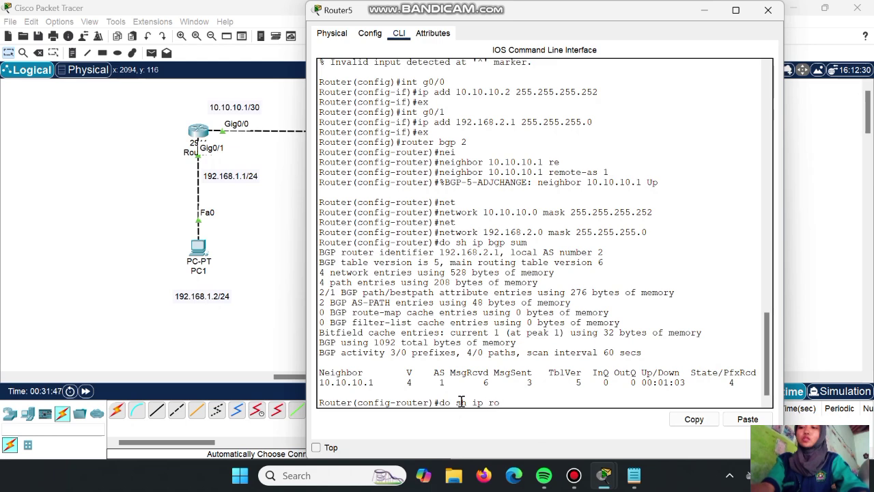
type("ute")
key("Return")
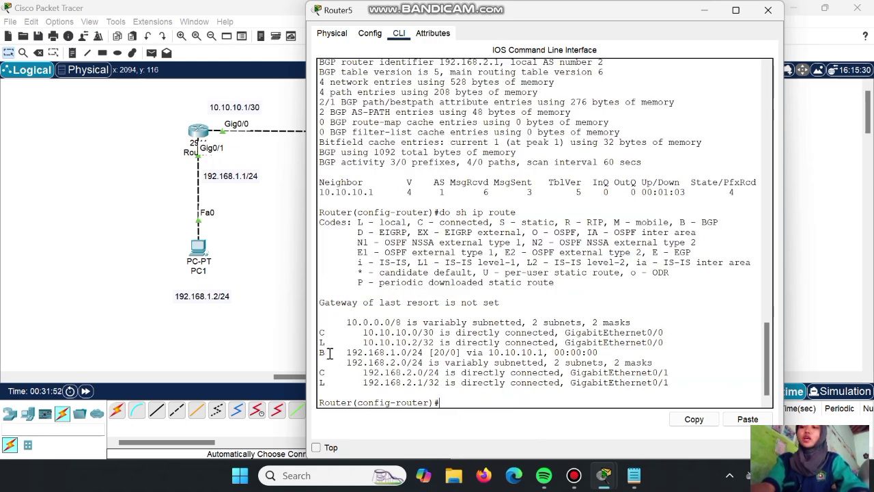
left_click_drag(321, 352, 330, 353)
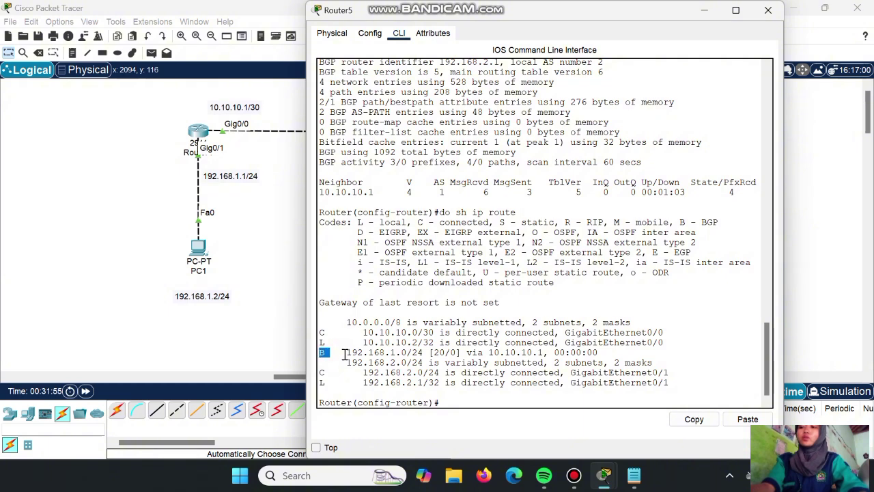
left_click_drag(718, 223, 700, 222)
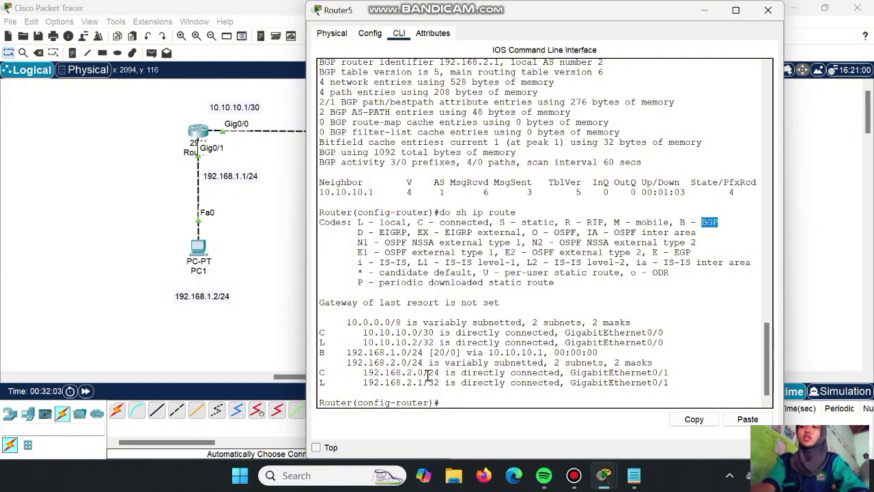
left_click_drag(428, 374, 412, 375)
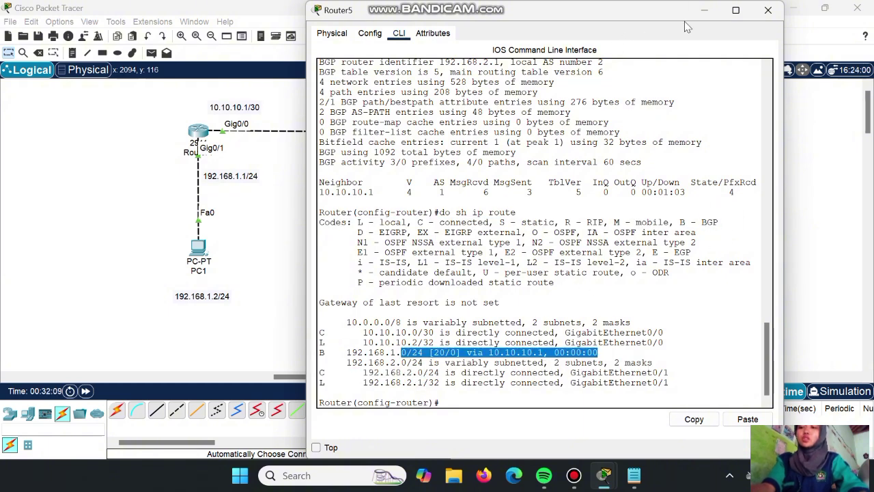
left_click(705, 10)
Show Router4's IP routing table to check its BGP-learned route, and put the router window away.
left_click(199, 131)
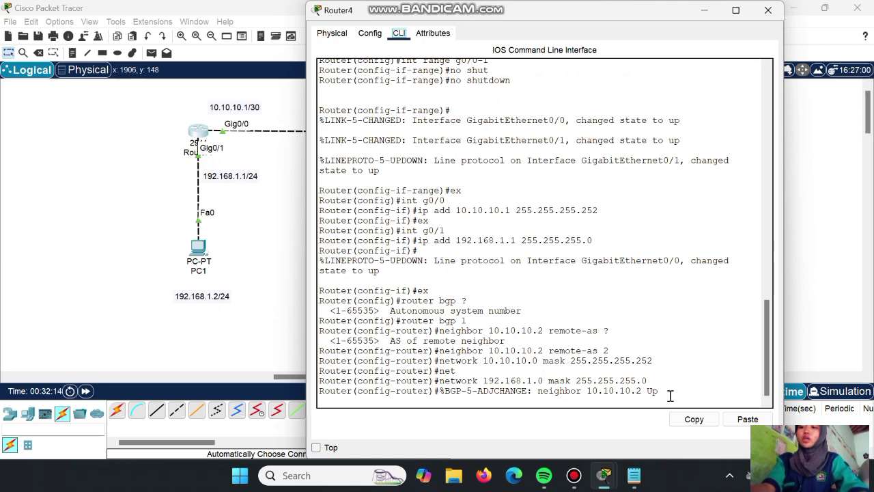
key("Return")
type("do sh ip")
type(" route")
key("Return")
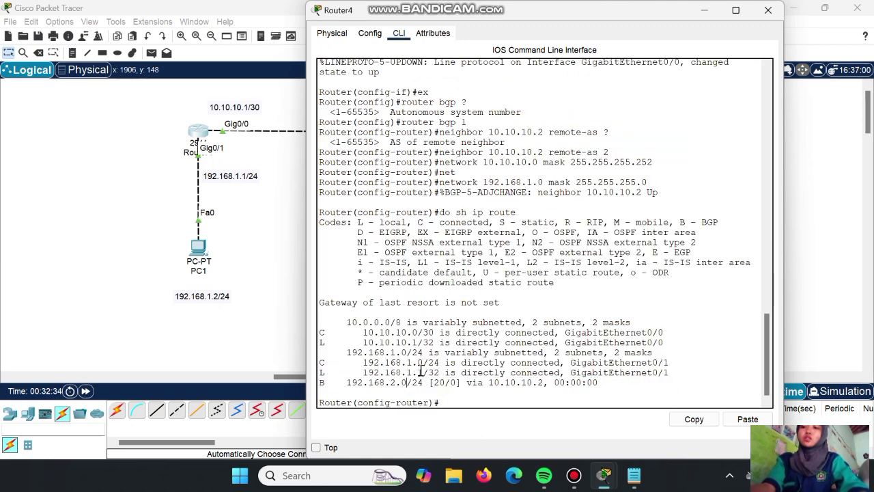
left_click(704, 10)
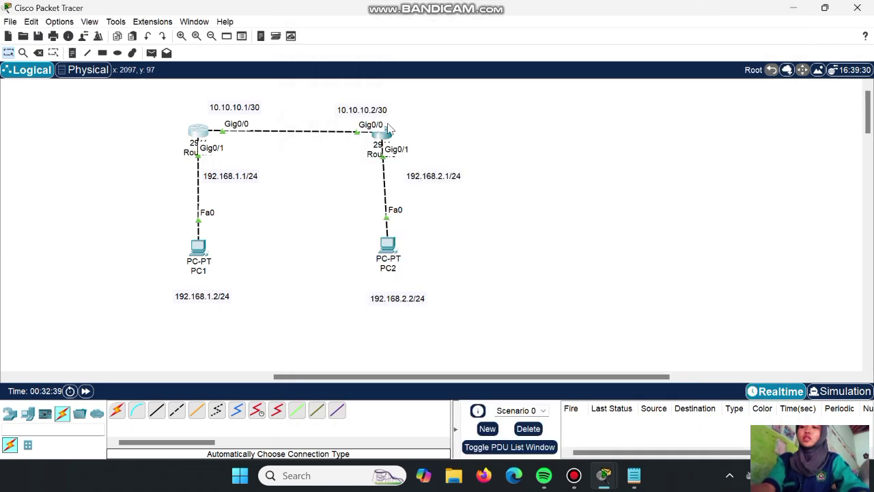
Send a simple PDU from PC1 to PC2 to test connectivity between the two networks.
left_click(151, 52)
left_click(200, 247)
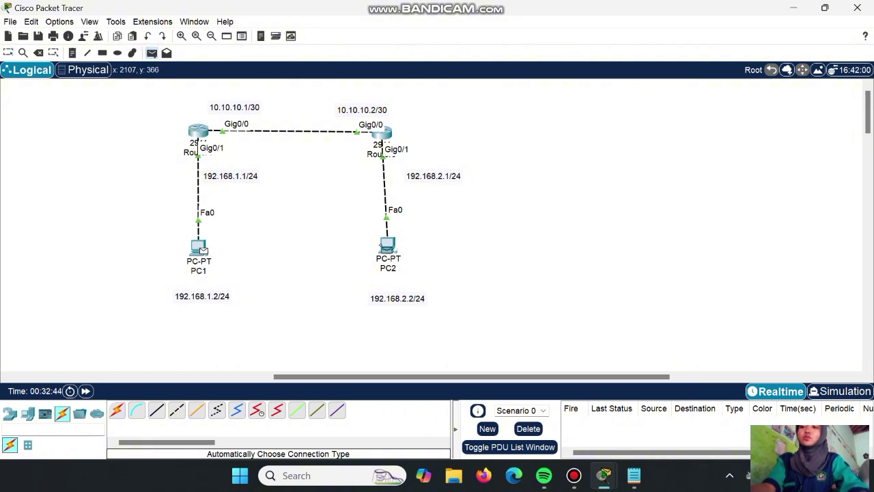
left_click(387, 245)
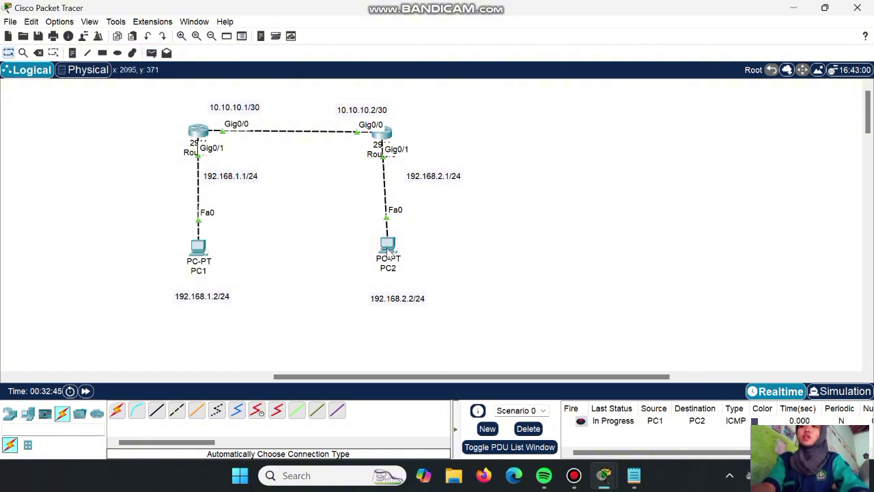
Repeat the simple PDU test from PC1 to PC2.
left_click(151, 53)
left_click(205, 250)
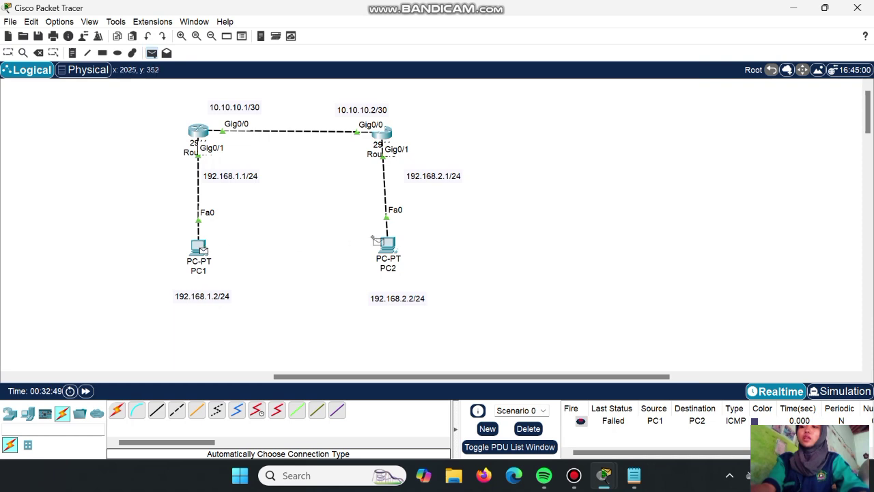
left_click(387, 247)
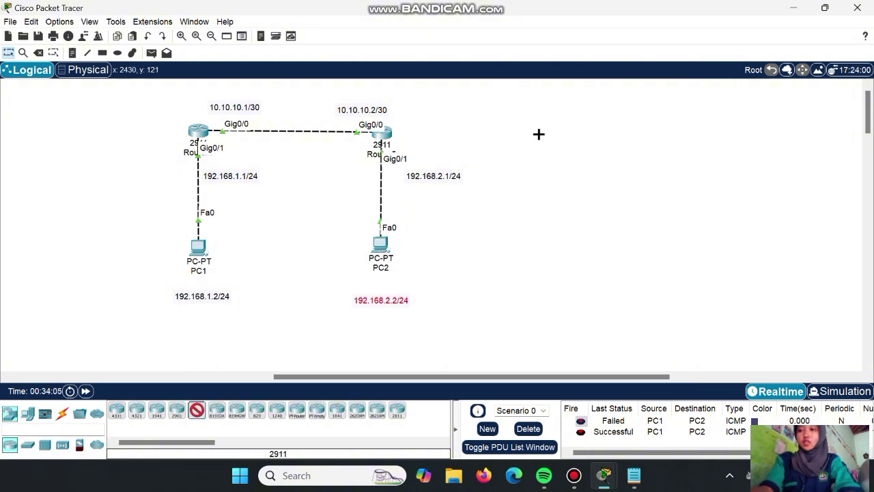
Add a third 2911 router to the right of Router5 and place a PC below it.
left_click(538, 137)
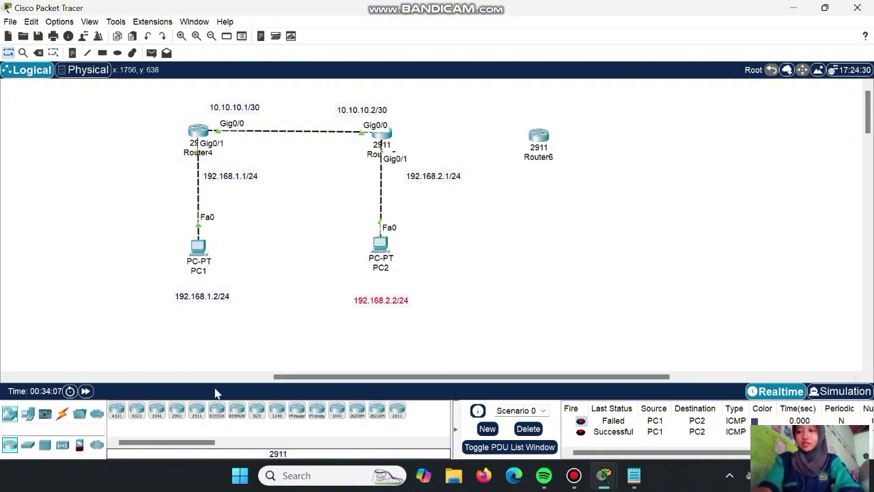
left_click(30, 413)
left_click(117, 410)
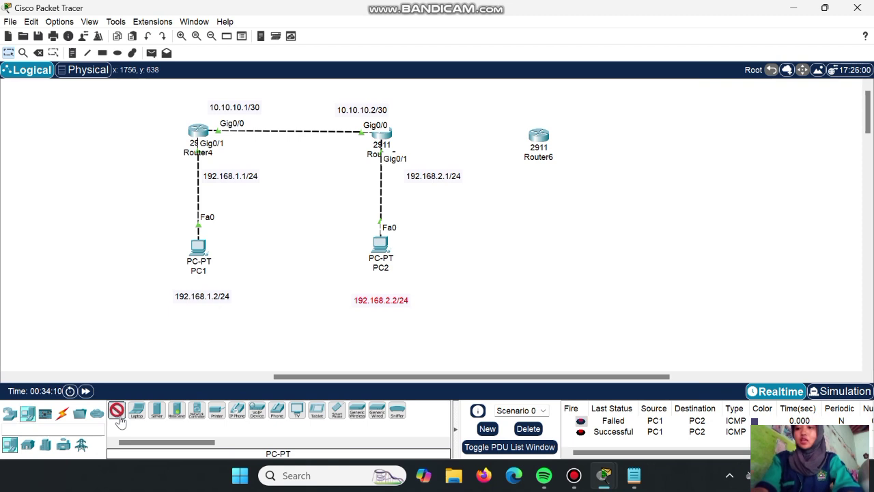
left_click(542, 251)
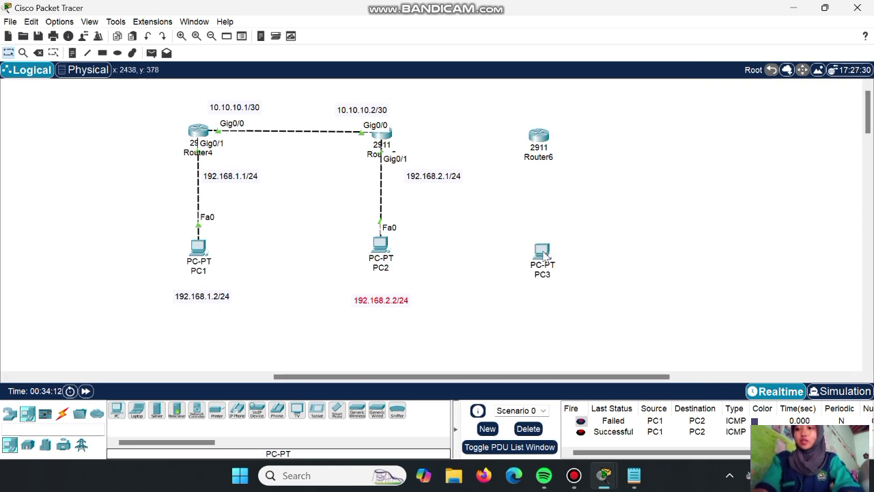
Cable Router5 to Router6 and Router6 to PC3 using the automatically chosen connection type.
left_click(62, 413)
left_click(116, 409)
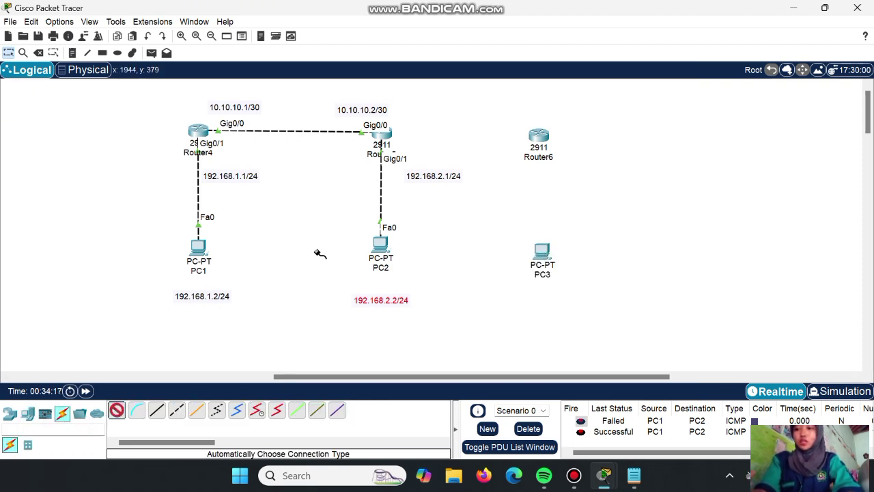
left_click(387, 133)
left_click(538, 135)
left_click(538, 137)
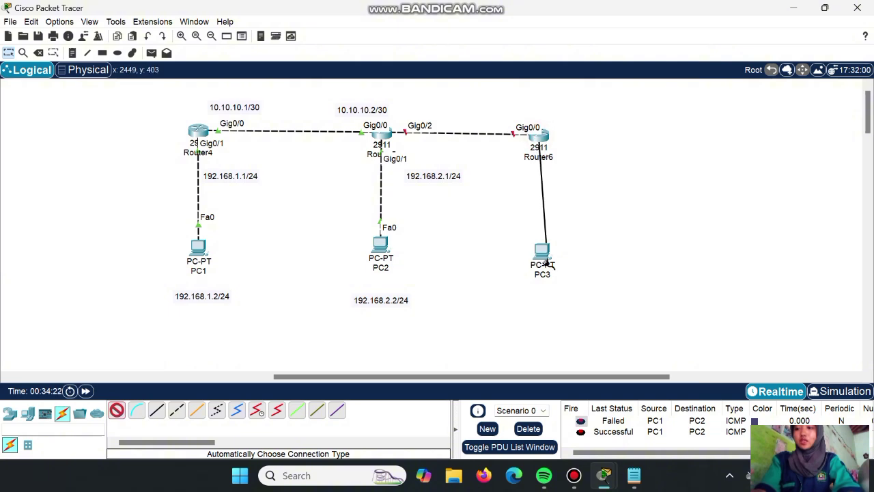
left_click(542, 253)
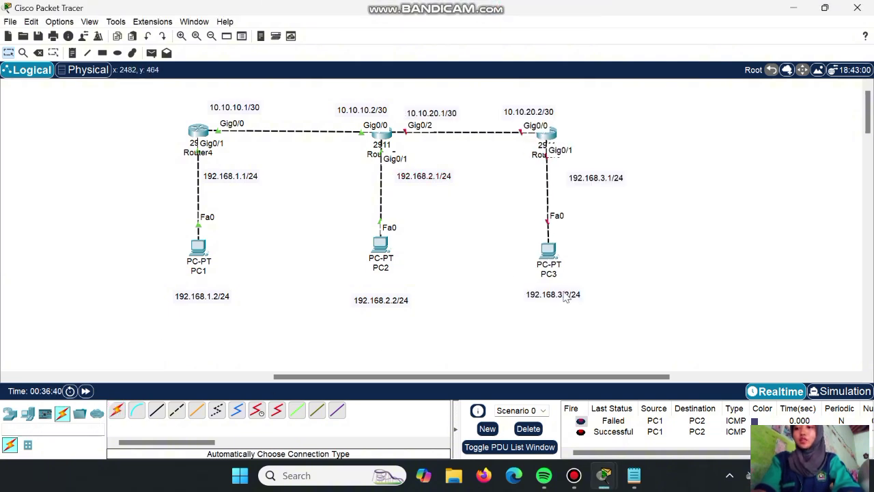
Highlight the 192.168.3.2/24 label under PC3 and the network part of the 192.168.3.1/24 label beside Router6.
left_click(577, 295)
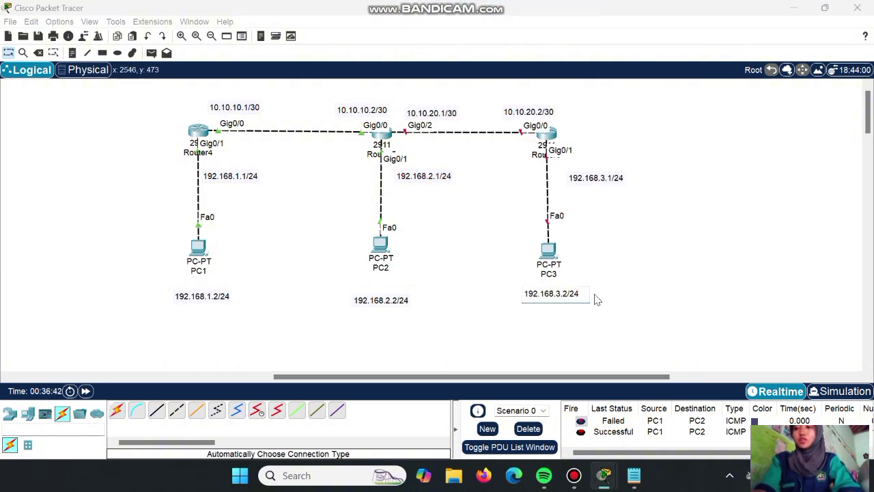
left_click(596, 298)
left_click(581, 294)
left_click_drag(581, 294, 497, 292)
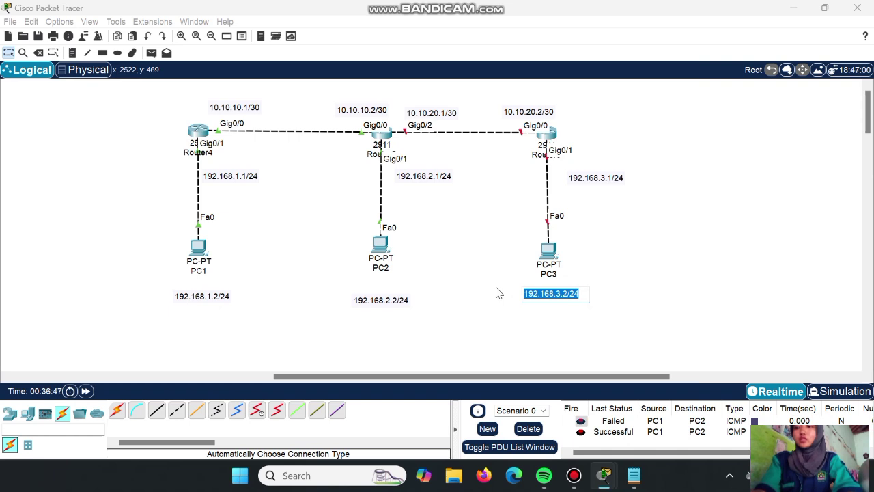
left_click(616, 177)
left_click_drag(621, 177, 597, 177)
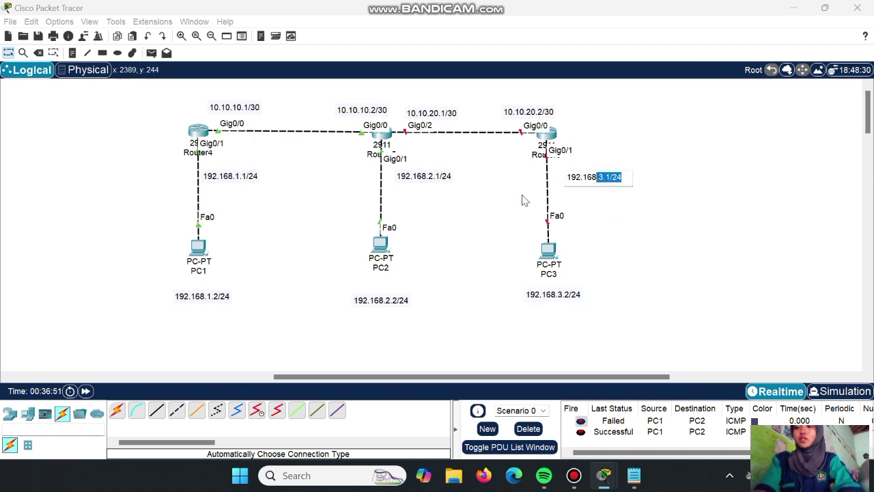
left_click(499, 190)
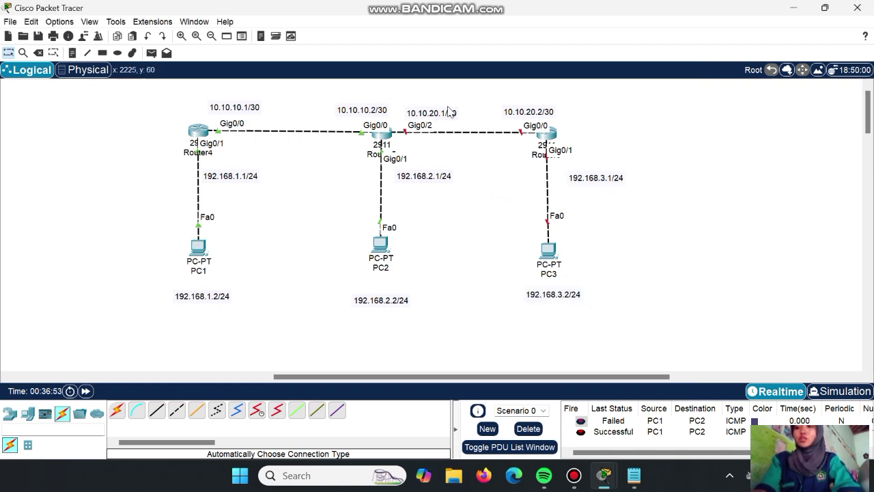
Highlight the 10.10.20.1/30 and 10.10.20.2/30 labels on the link between Router5 and Router6.
left_click(448, 112)
left_click_drag(448, 112, 429, 110)
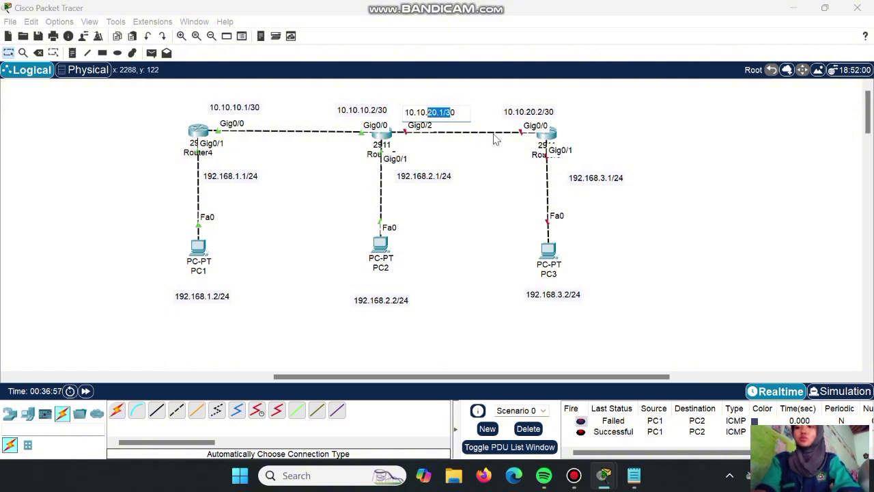
left_click(497, 163)
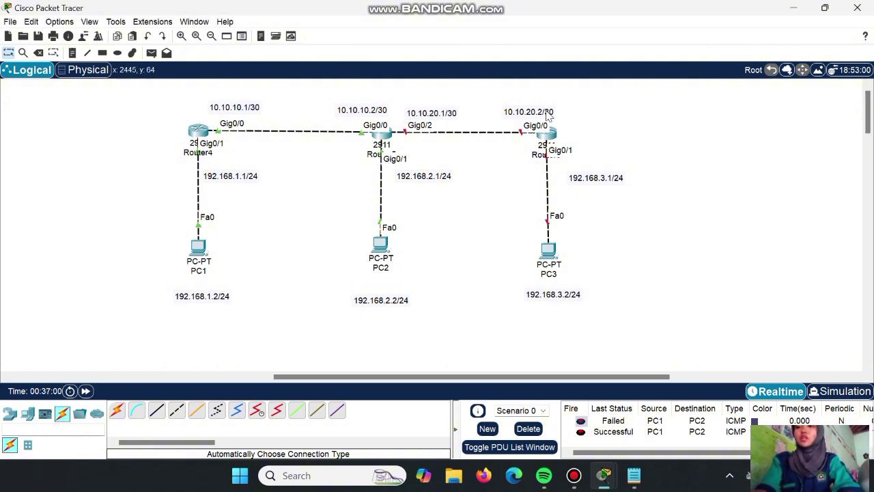
left_click(546, 111)
left_click_drag(548, 111, 524, 113)
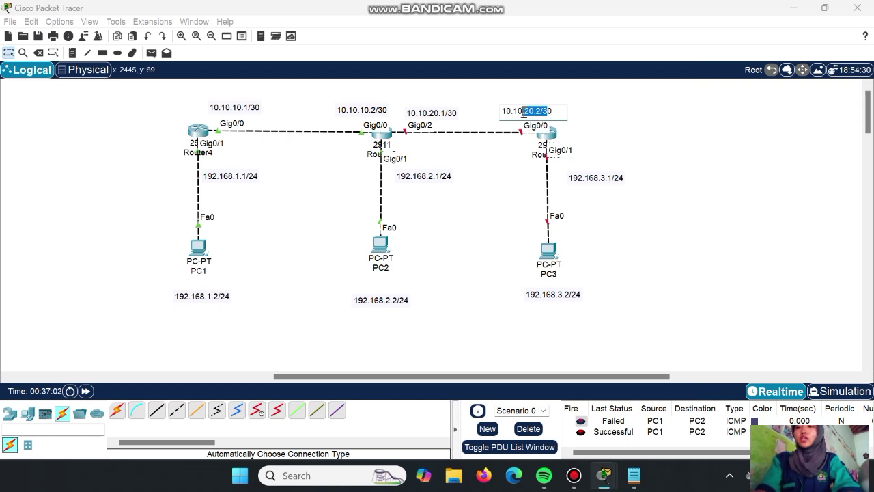
left_click(502, 169)
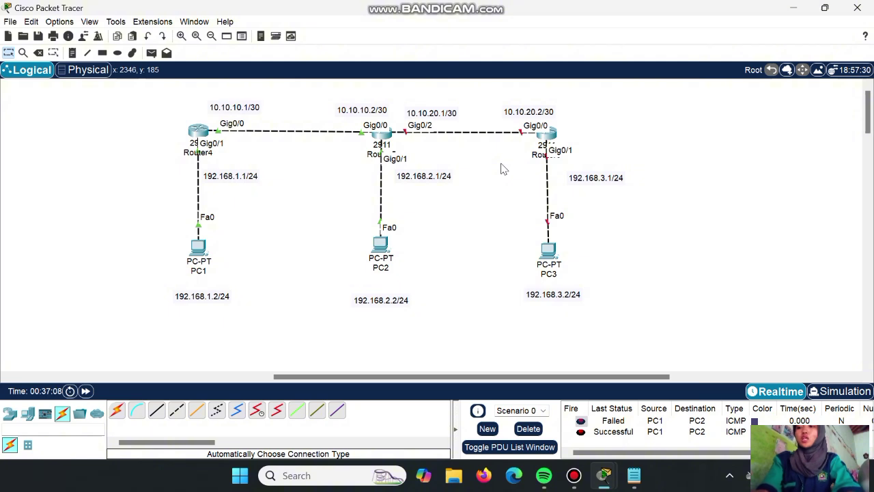
Give PC3 the static IPv4 address 192.168.3.2, subnet mask 255.255.255.0 and default gateway 192.168.3.1, and close its window.
left_click(549, 250)
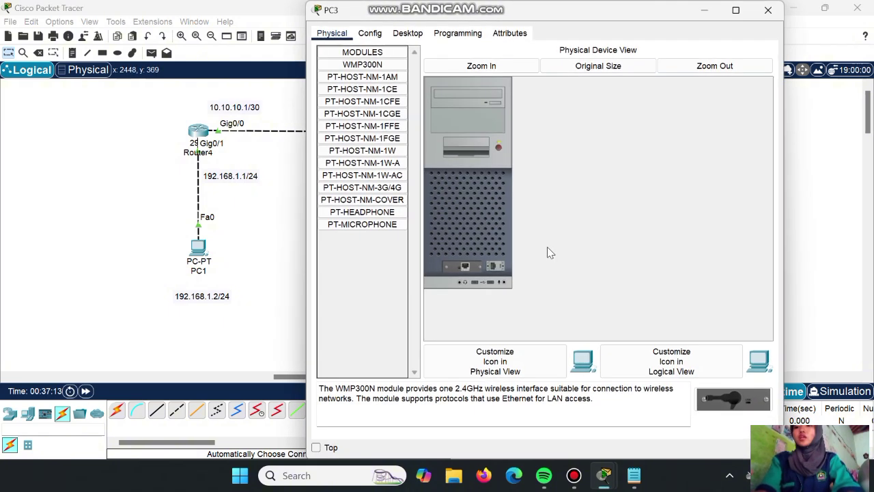
left_click(409, 34)
left_click(357, 89)
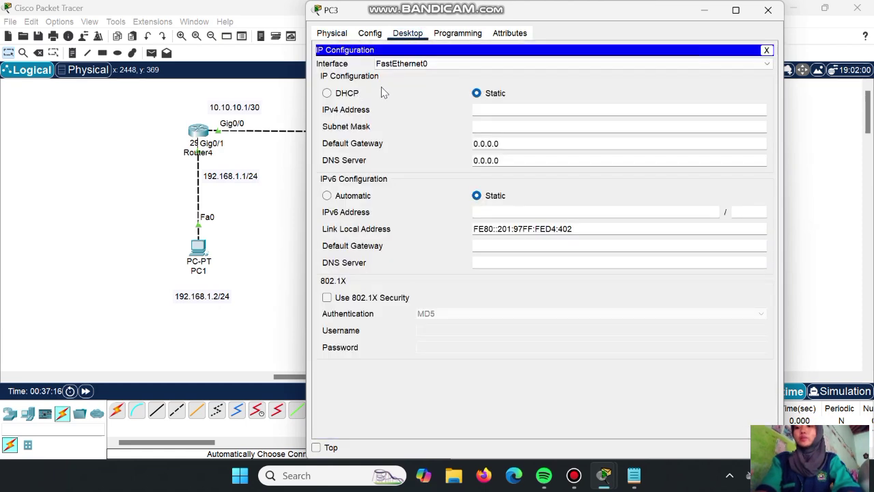
left_click(493, 112)
type("192.")
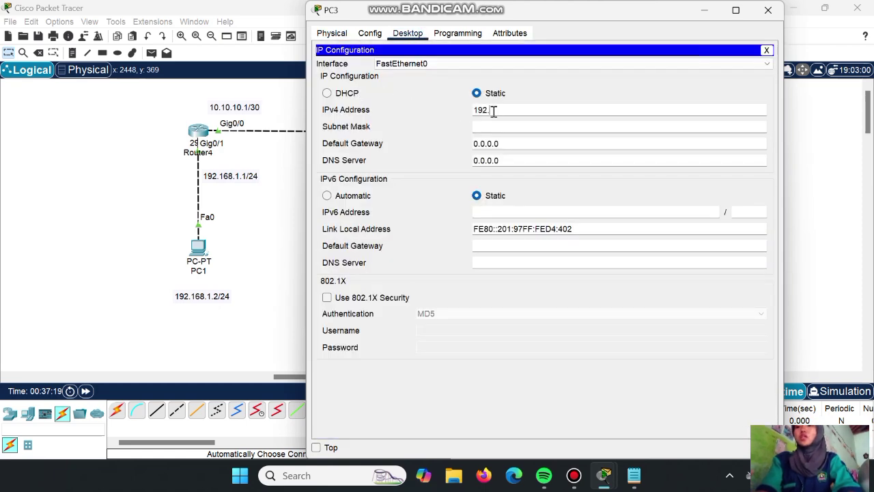
type("168.3.2")
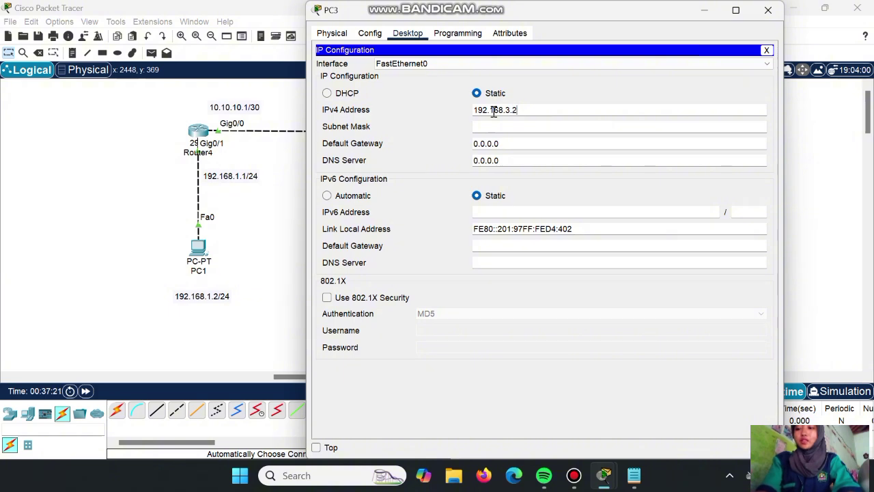
left_click(532, 126)
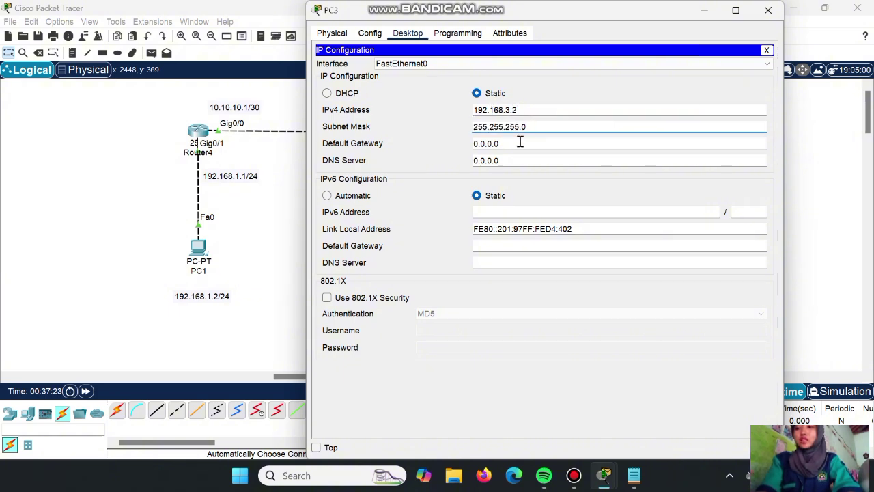
left_click(519, 143)
double_click(474, 144)
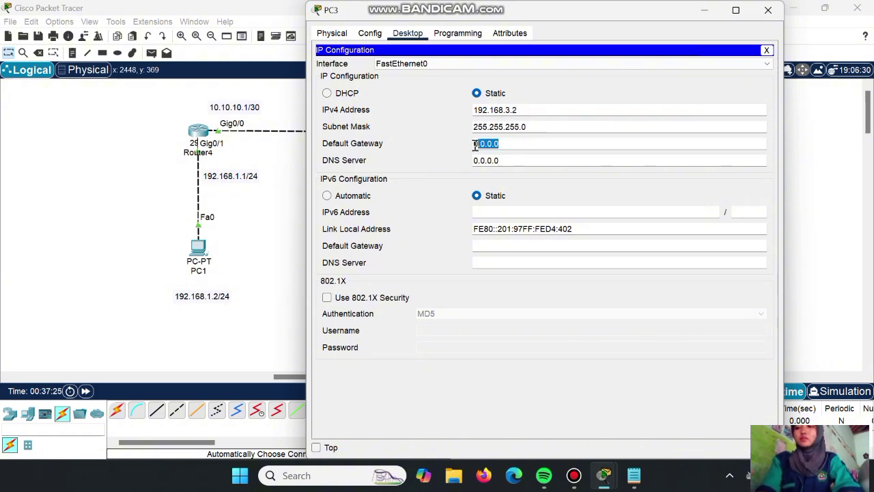
type("192.168.3.1")
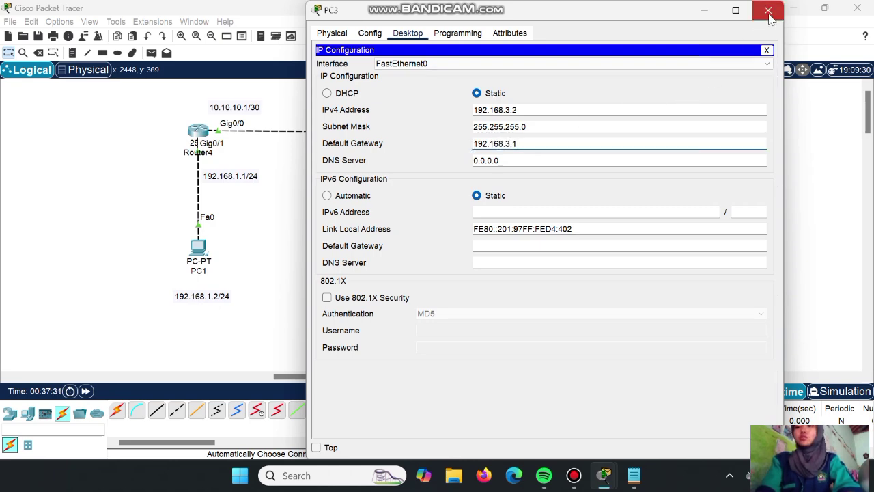
left_click(767, 10)
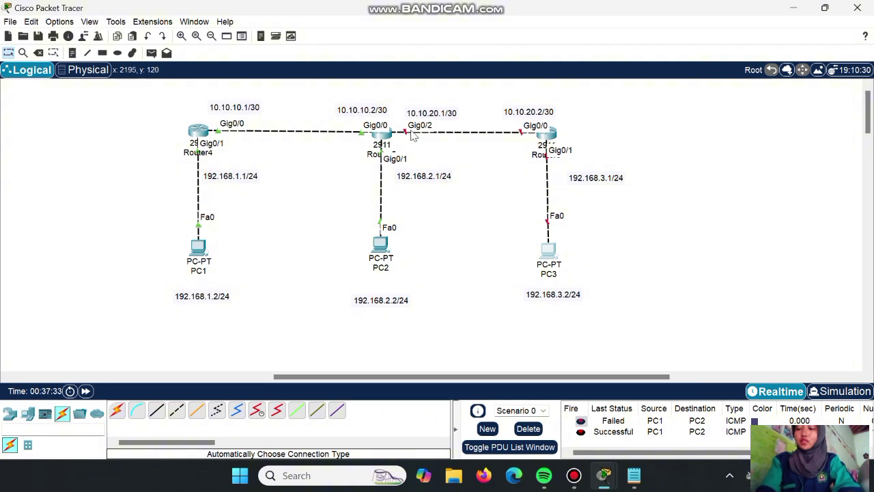
Leave BGP configuration mode on Router5 and enable interface g0/2 with no shutdown.
left_click(385, 135)
scroll(483, 189, "down", 1)
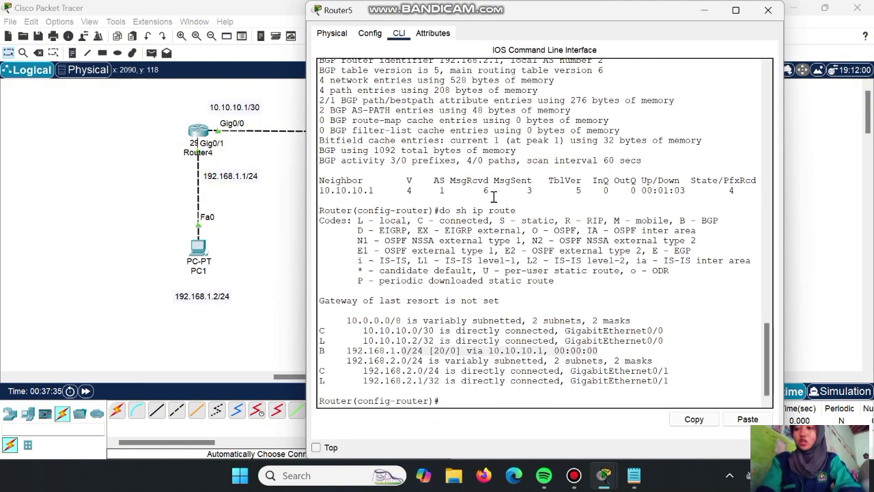
left_click(460, 405)
type("ex")
key("Return")
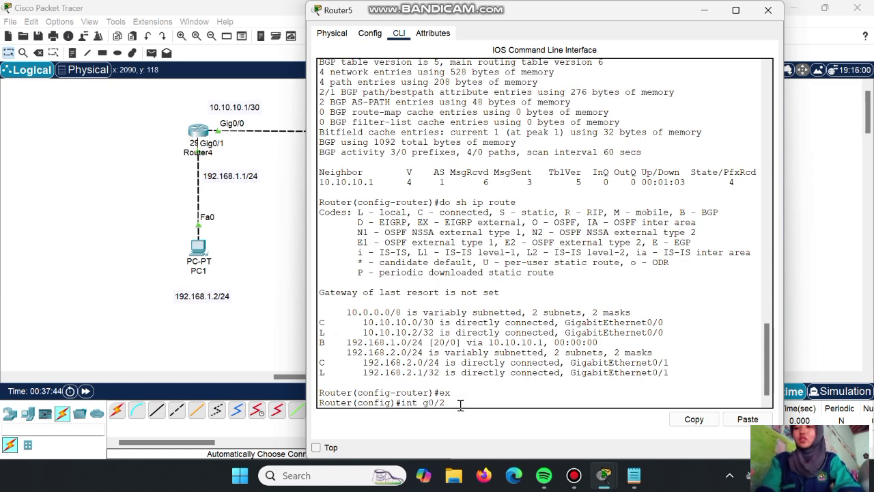
type("int g0/2")
key("Return")
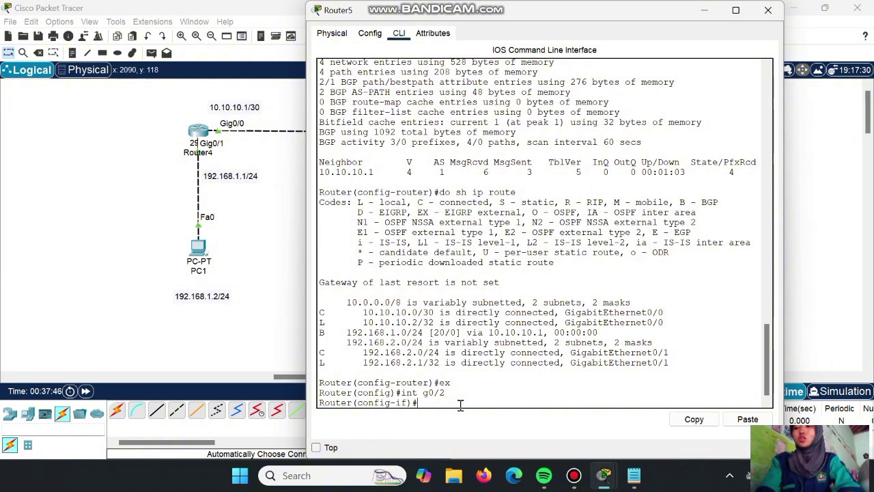
type("no shut")
key("Tab")
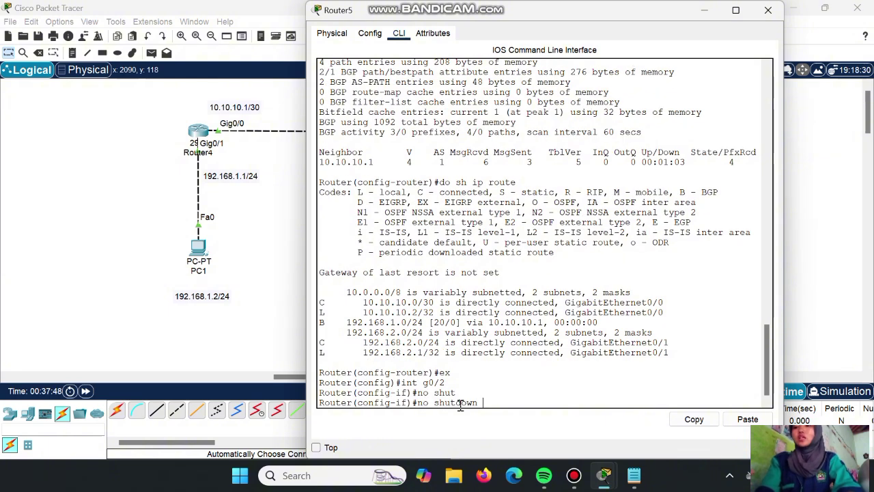
key("Return")
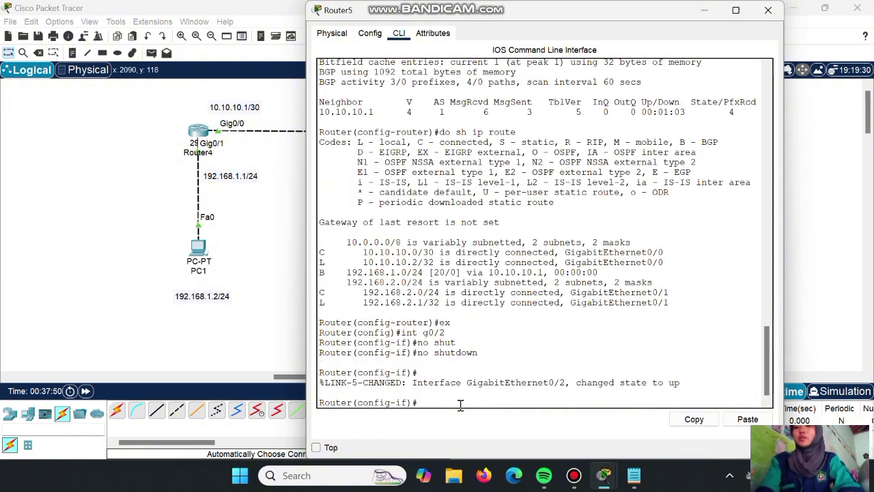
Assign 10.10.20.1 with mask 255.255.255.252 to Router5's g0/2 interface and put the router window away.
type("ip add 10.10.20.1")
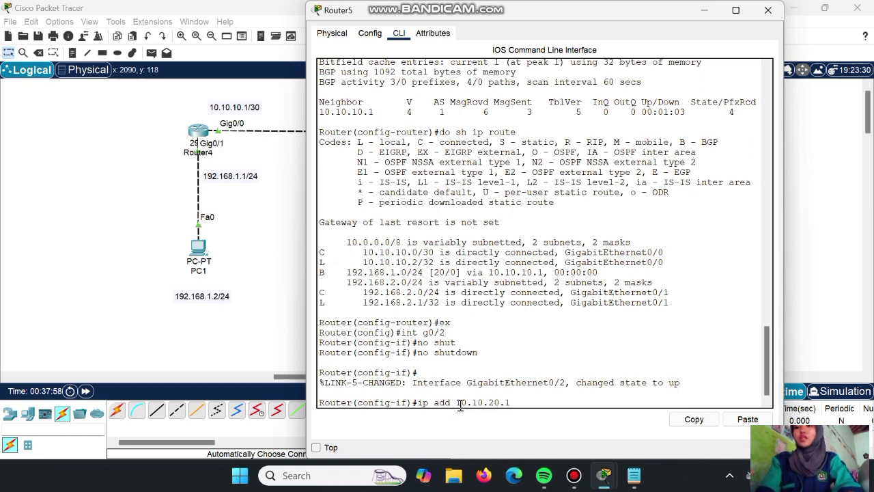
type(" 255")
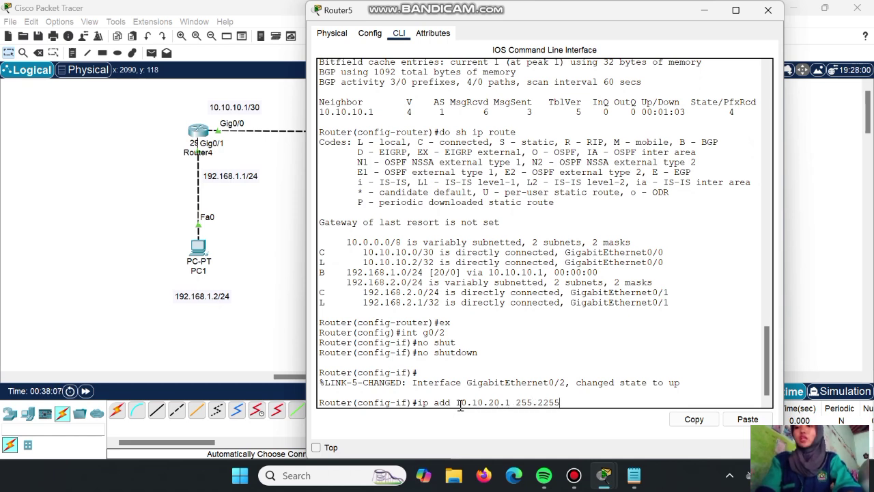
type(".255.255.252")
key("Return")
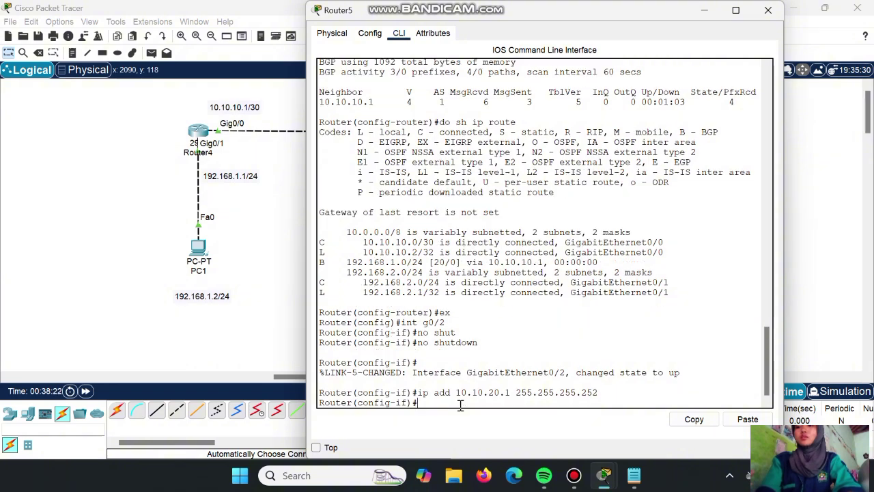
left_click(703, 11)
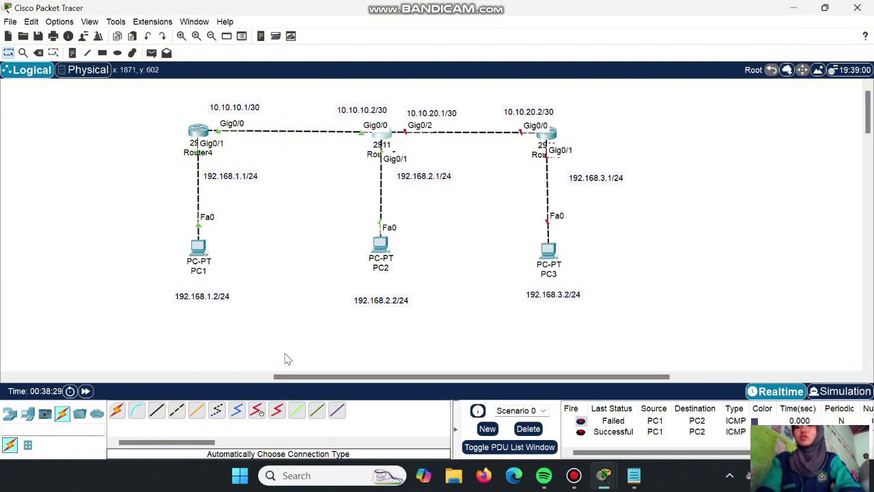
Open Router6's command line and decline the initial configuration dialog.
left_click(550, 132)
left_click(398, 32)
type("no")
key("Return")
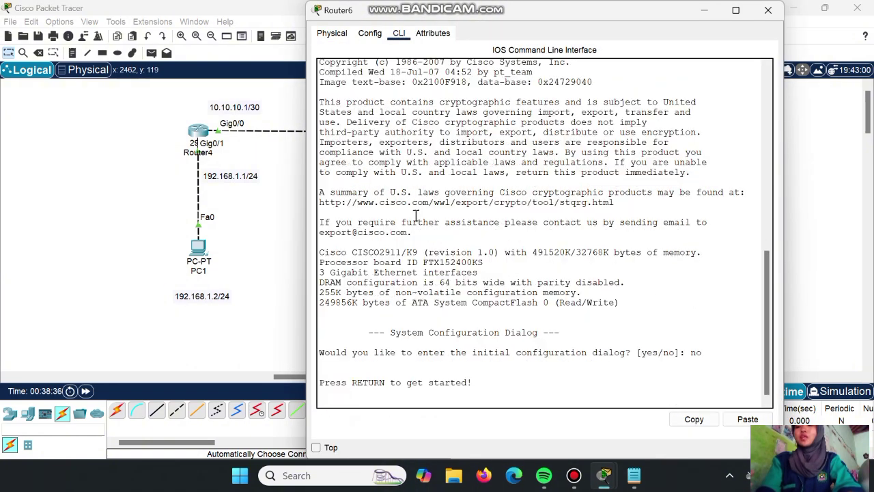
key("Return")
Enter global configuration mode on Router6 and enable interfaces g0/0-1 together with no shutdown.
type("en")
key("Return")
type("conf t")
key("Return")
type("int range ")
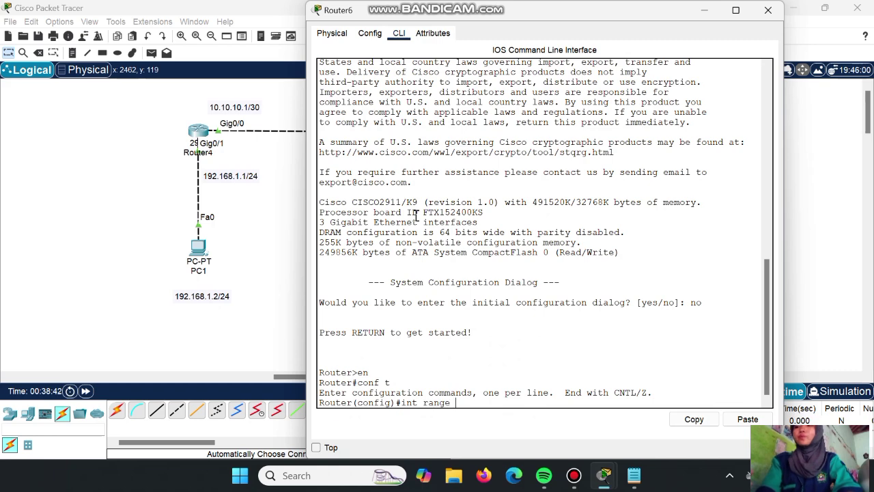
type("g0/0-1")
key("Return")
type("no shu")
key("Tab")
key("Return")
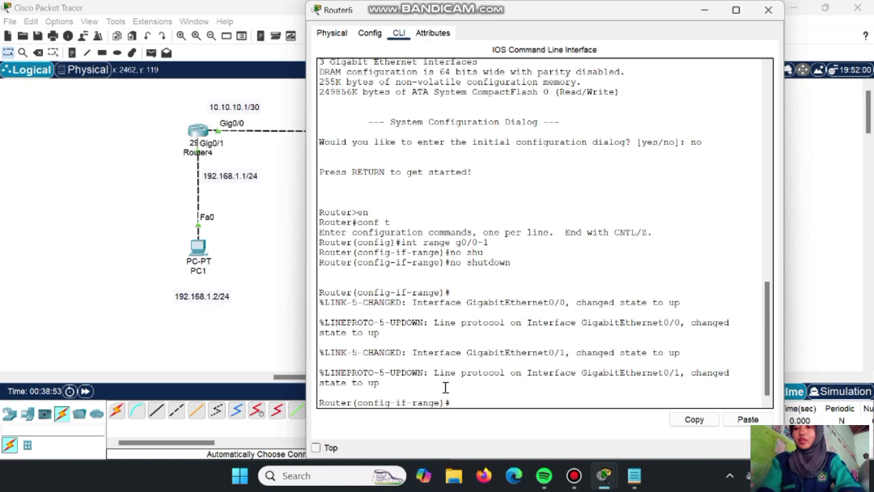
Leave interface range mode and assign 10.10.20.2 with mask 255.255.255.252 to Router6's g0/0 interface.
type("ex")
key("Return")
type("ig)#int g0")
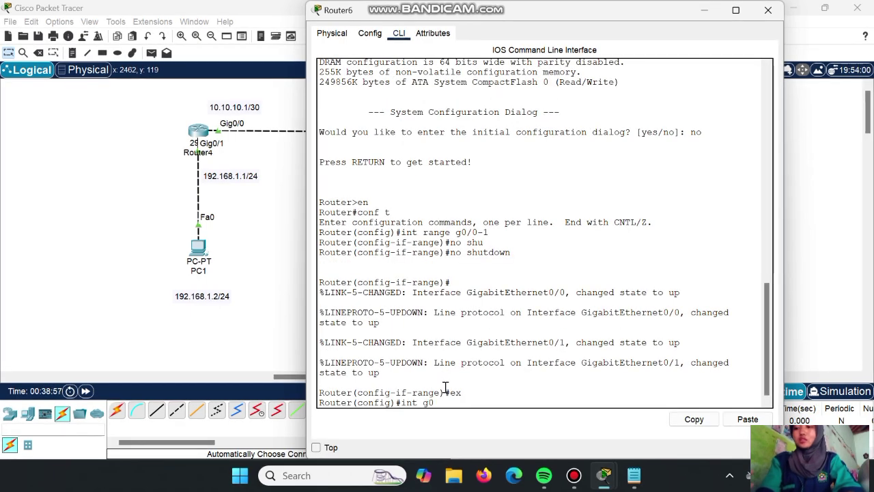
type("/0")
key("Return")
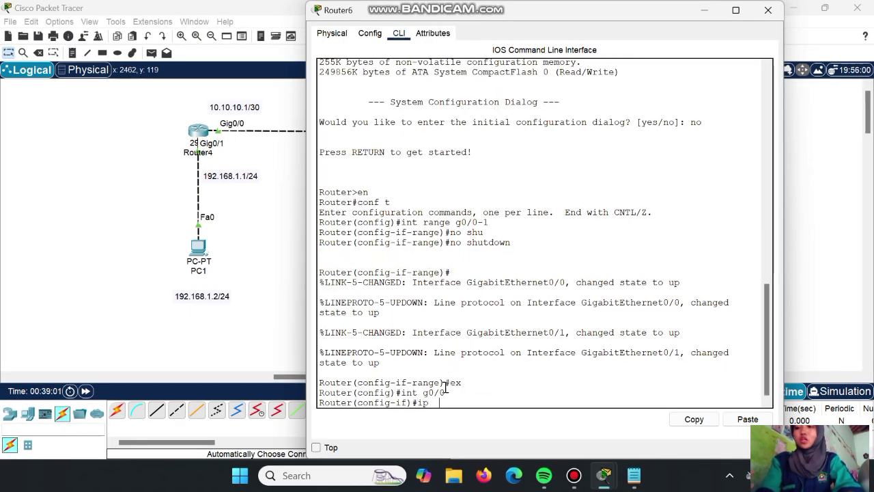
type("ip add 10.10.")
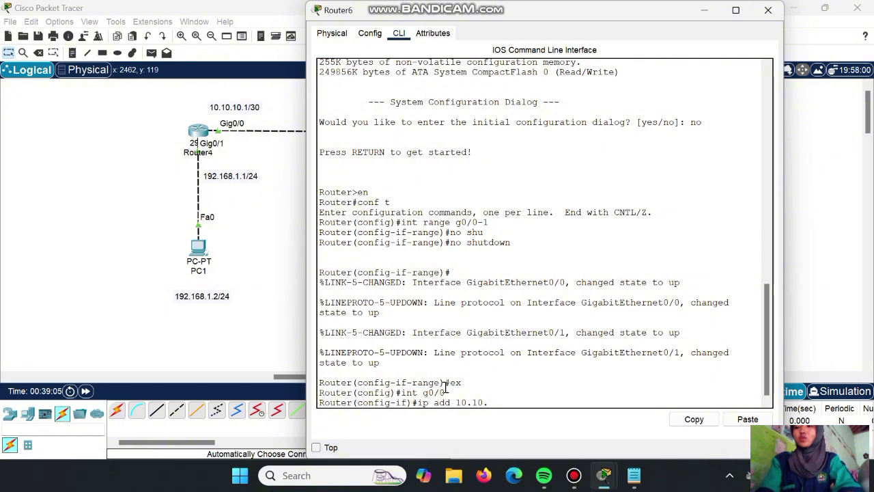
type("20.2 255.255.255.252")
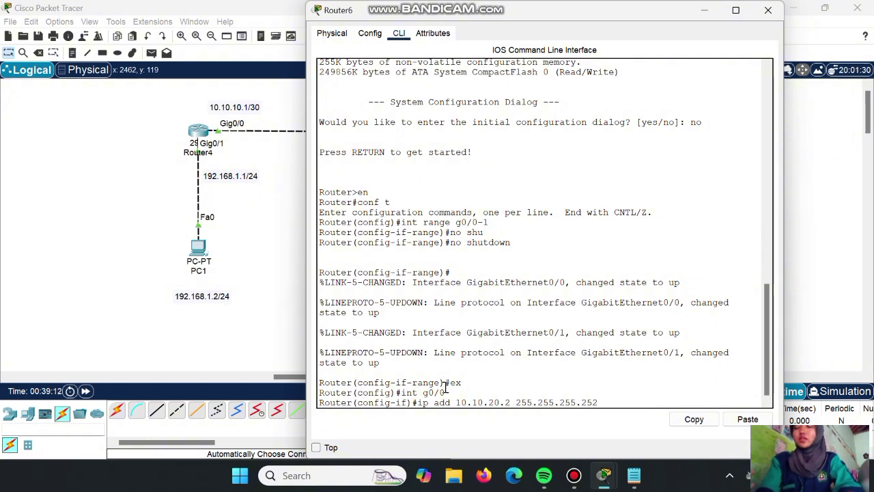
key("Return")
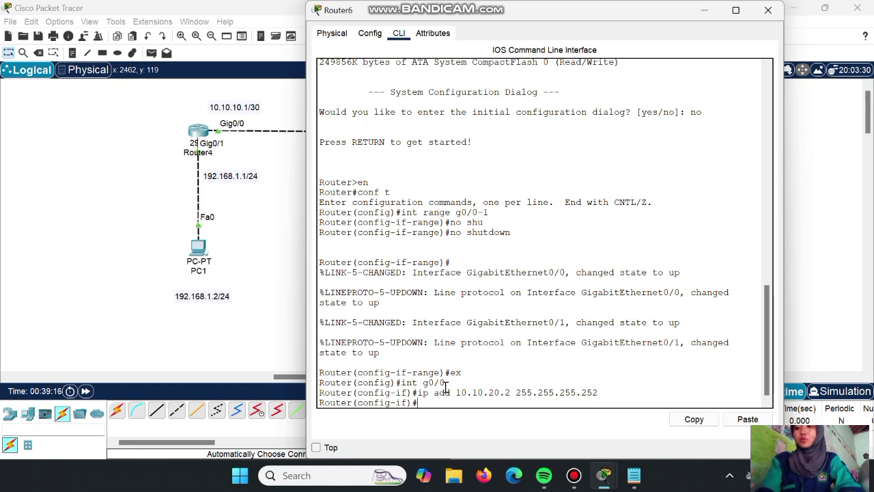
Assign 192.168.3.1 with mask 255.255.255.0 to Router6's g0/1 interface and close the router window.
type("ex")
key("Return")
type("int ")
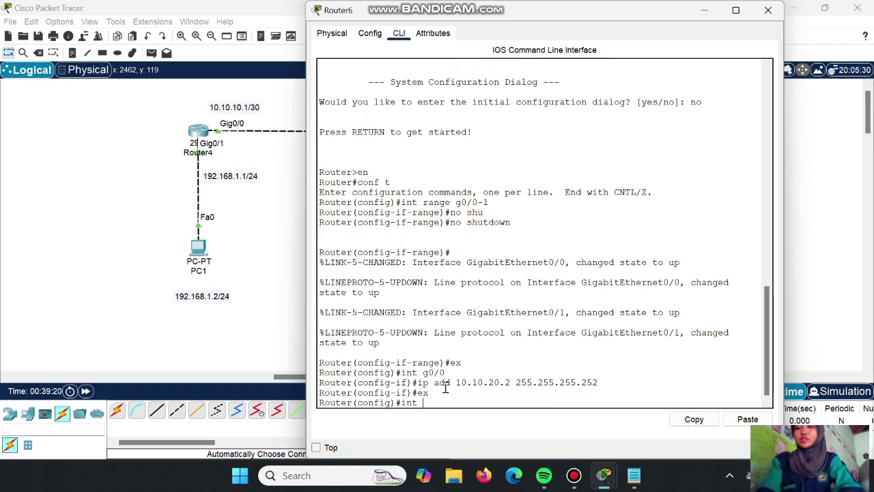
type("g0/1")
key("Return")
type("ip ad")
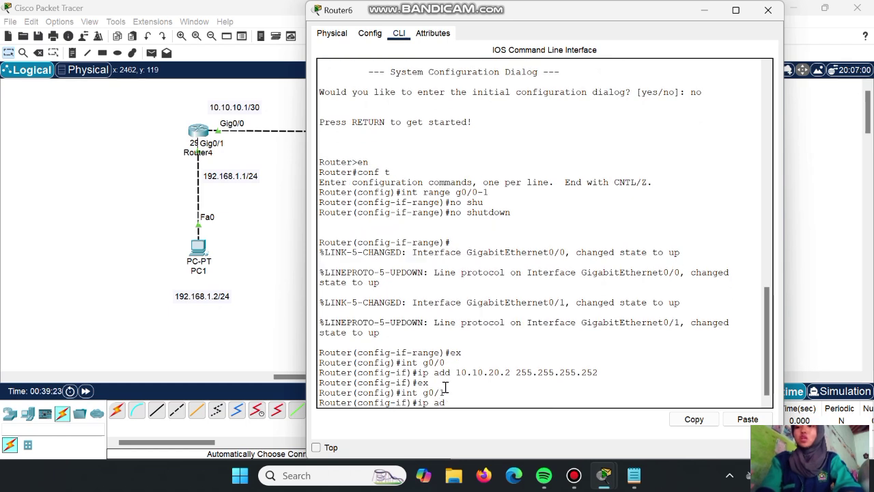
type("d ")
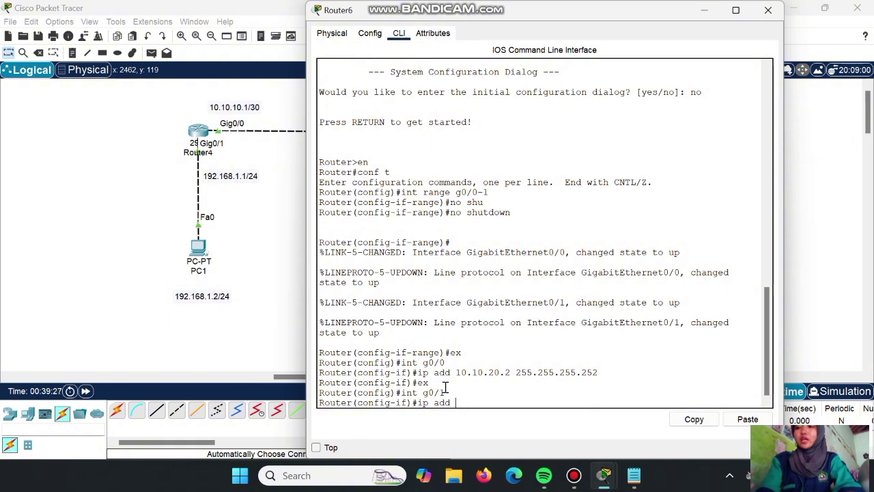
type("192.168.")
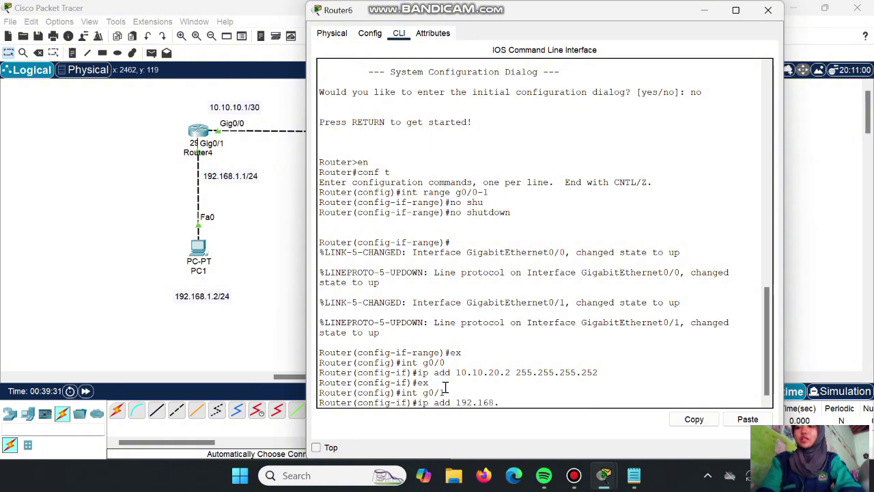
type("3.1 255.")
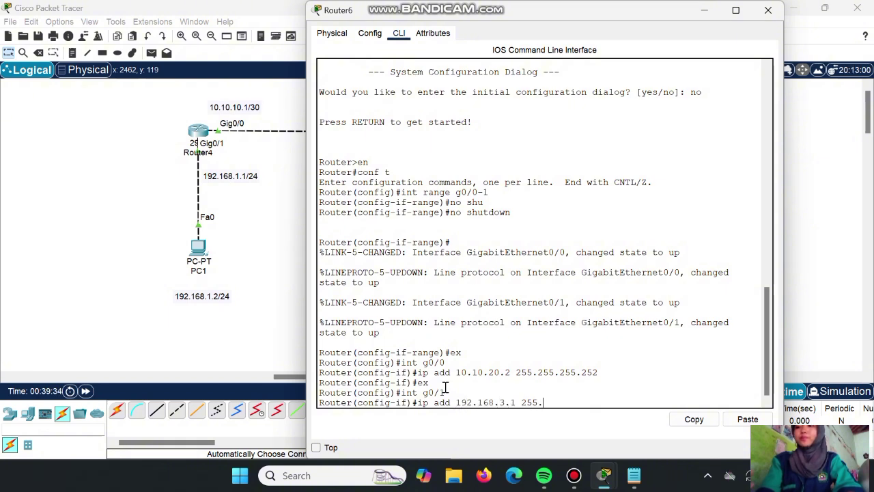
type("255.255.0")
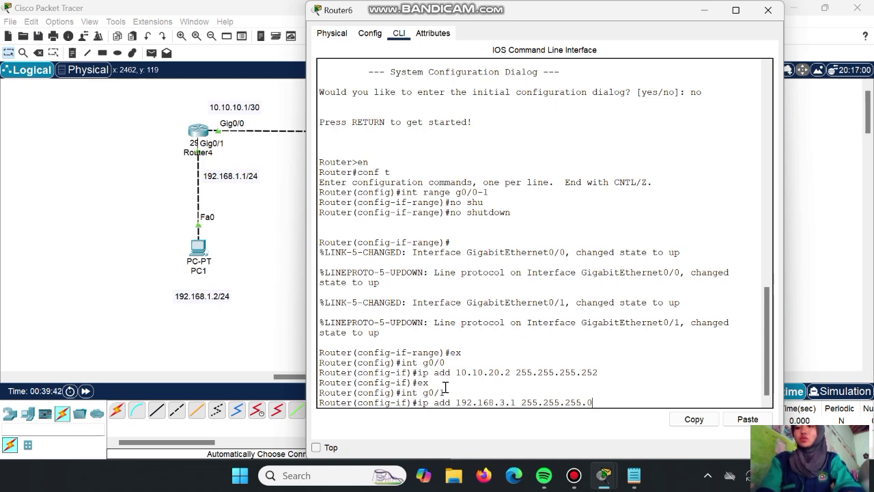
key("Return")
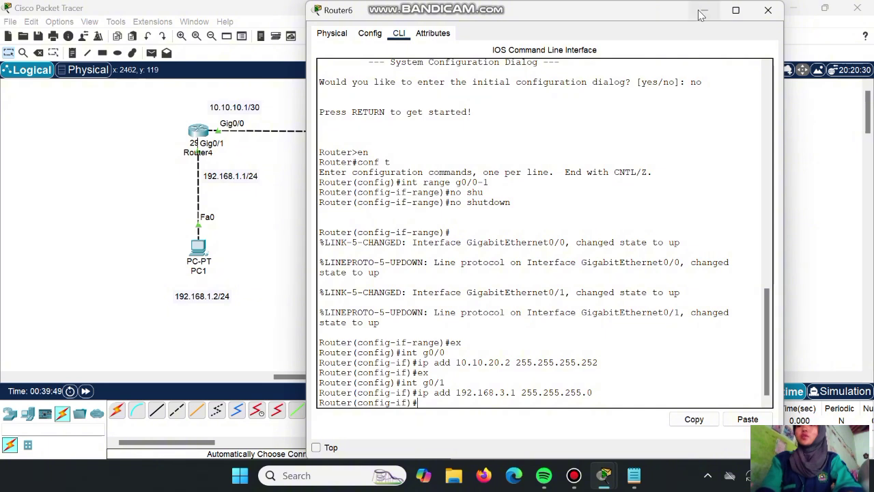
left_click(767, 10)
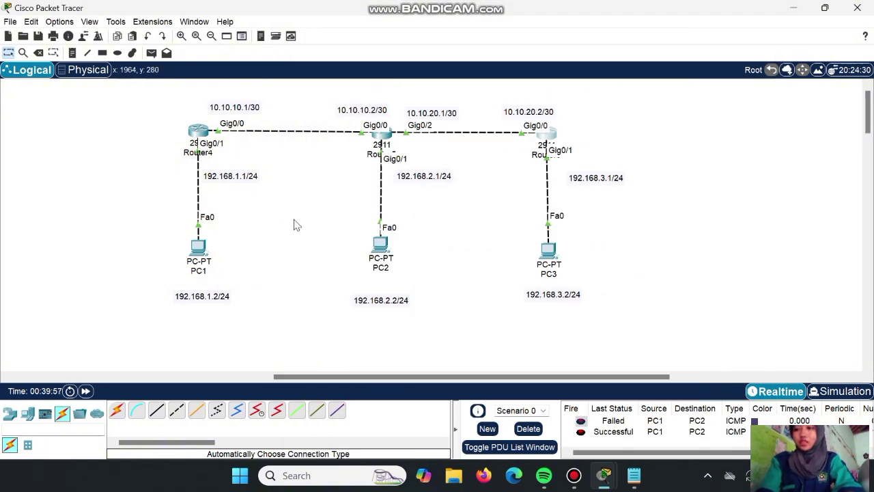
Add the text notes AS 1, AS 2 and AS 3 above Router4, Router5 and Router6 respectively, and return to selection mode.
left_click(73, 53)
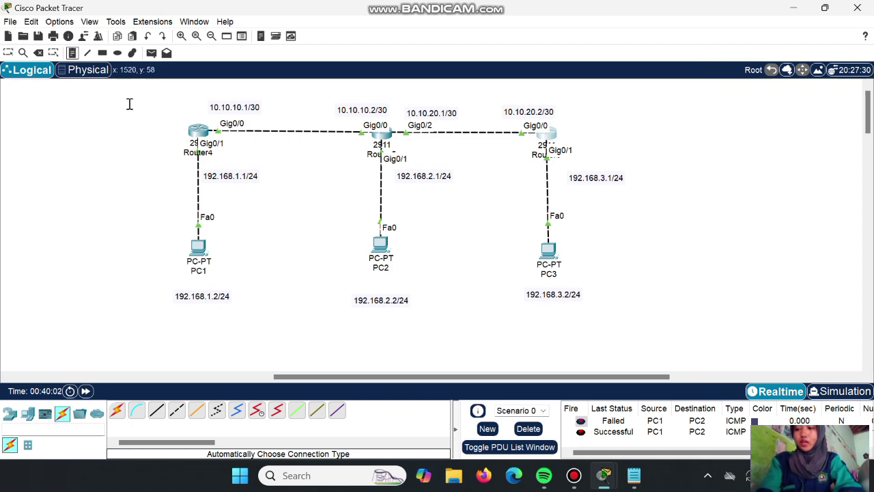
left_click(141, 97)
type("1")
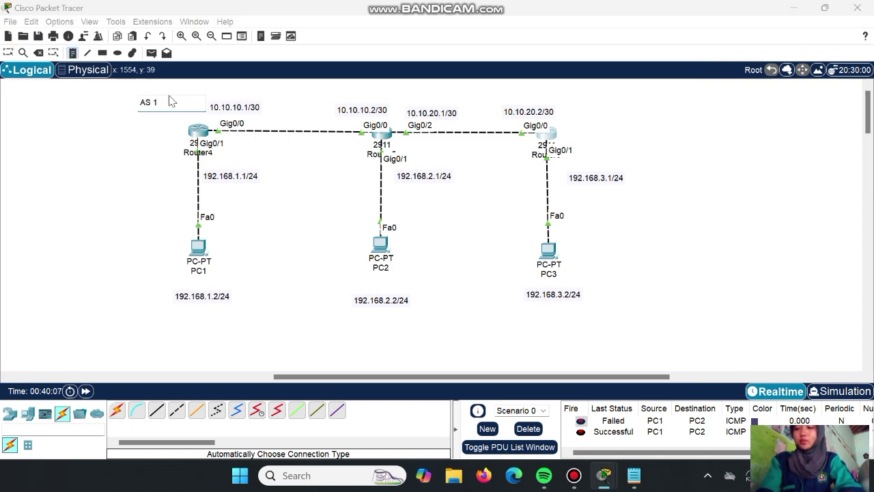
left_click(324, 97)
type("A")
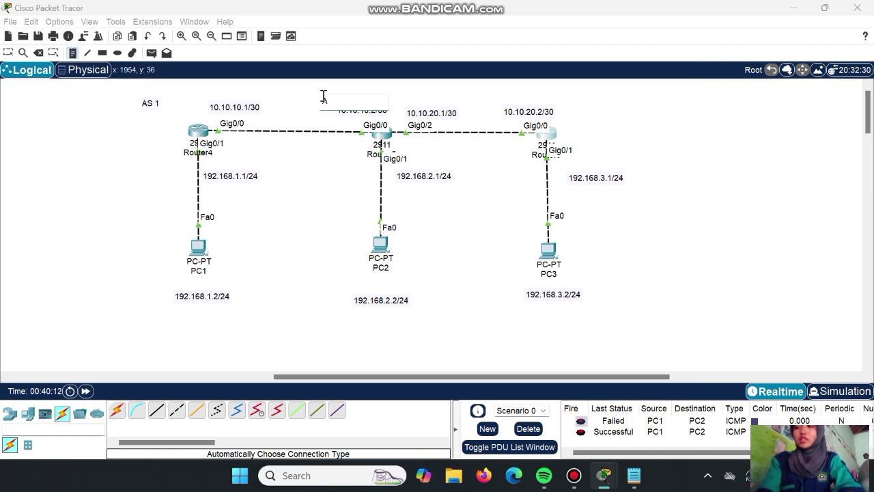
type("S 2")
left_click(506, 94)
type("AS 3")
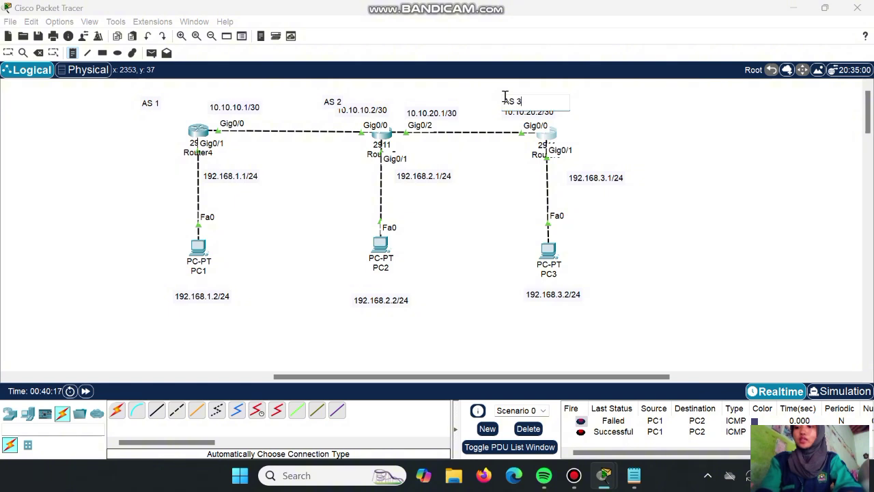
left_click(8, 53)
Open Router5's command line, leave interface mode and enter BGP configuration for AS 2.
left_click(382, 137)
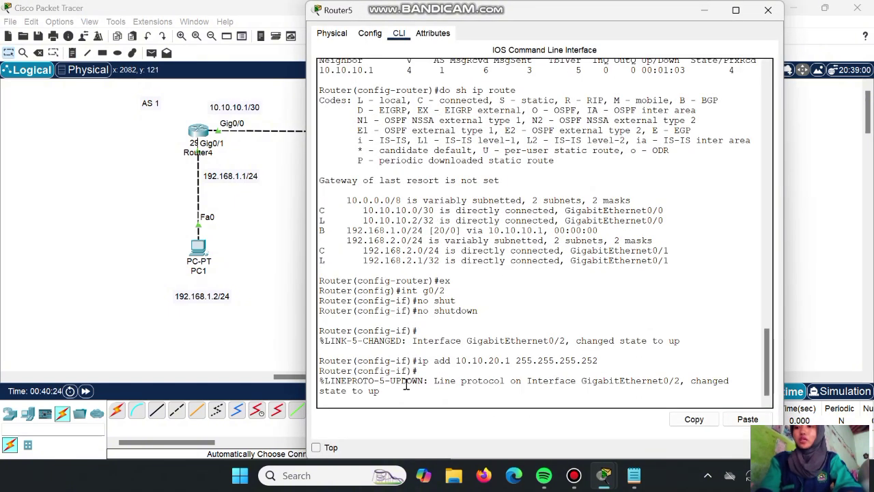
key("Return")
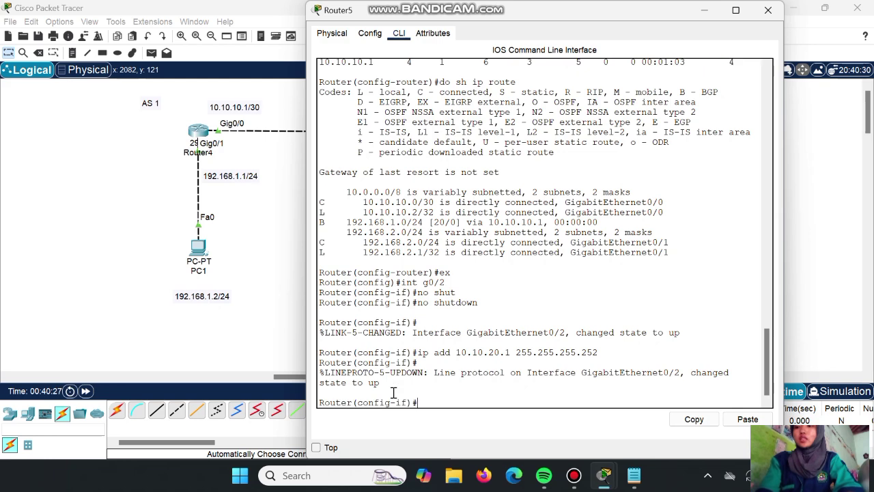
type("EX")
key("Return")
type("router")
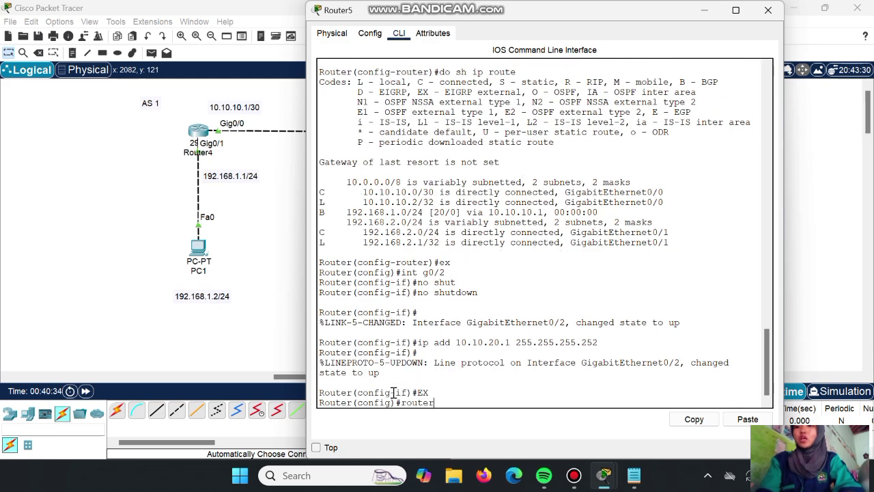
type(" bgp 2")
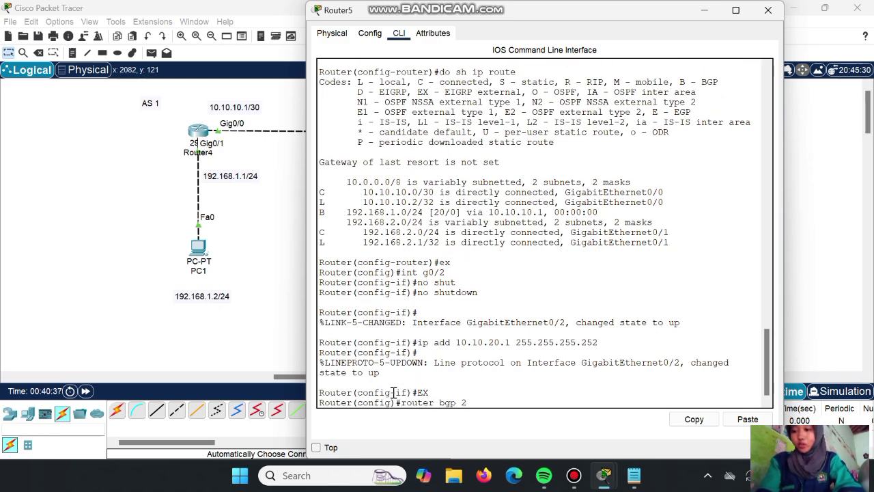
key("Return")
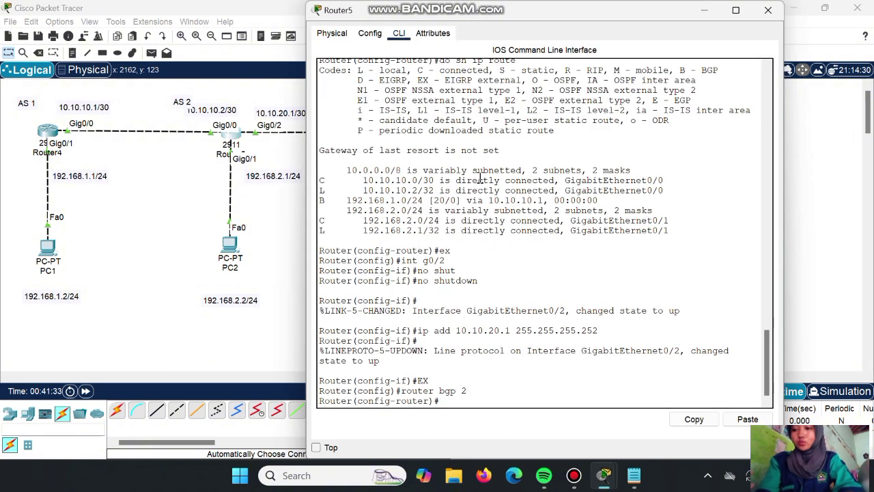
Declare 10.10.20.2 as a BGP neighbor of Router5 with remote-as 3, checking the available neighbor options.
type("nei")
key("Tab")
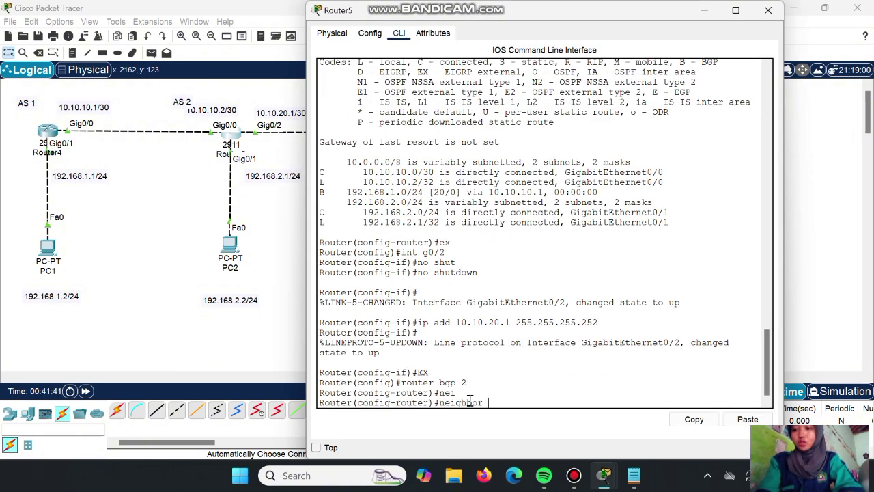
type("10.10.20.2 ?")
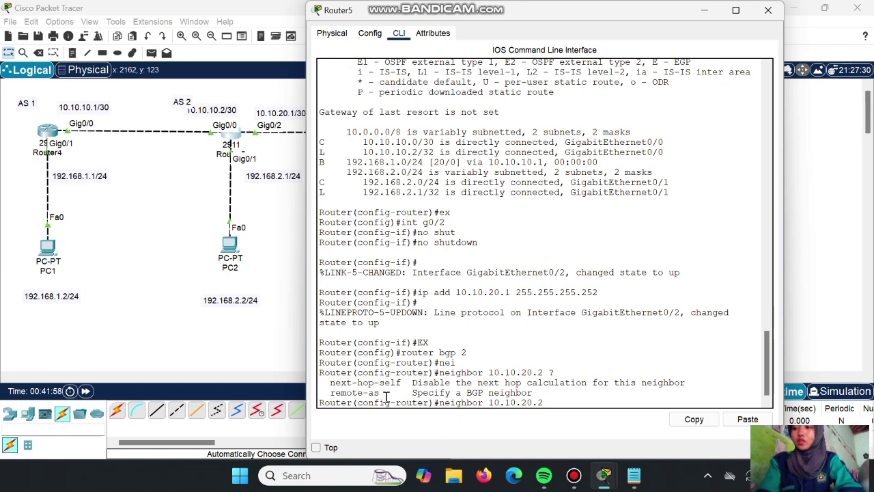
left_click_drag(386, 394, 335, 394)
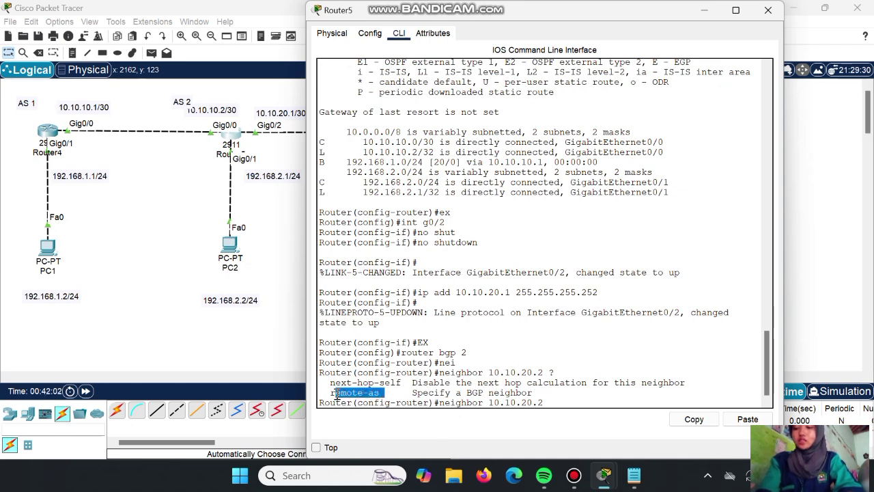
left_click(553, 403)
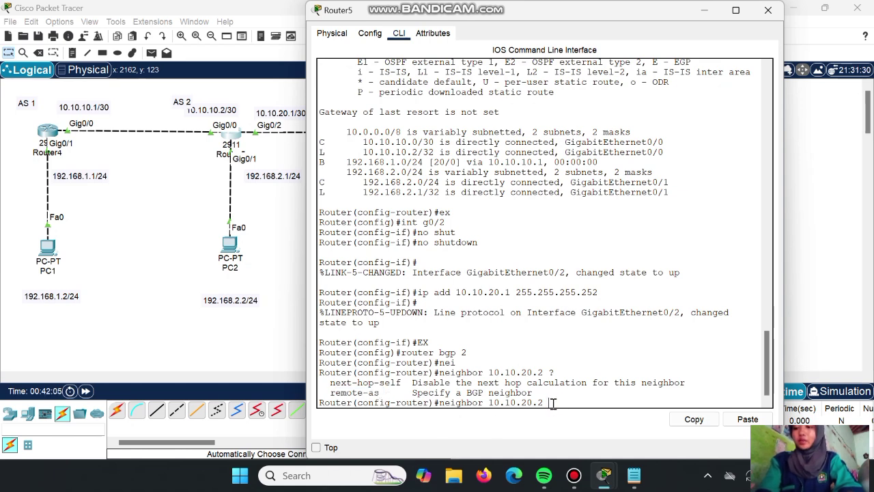
type("remo")
key("Tab")
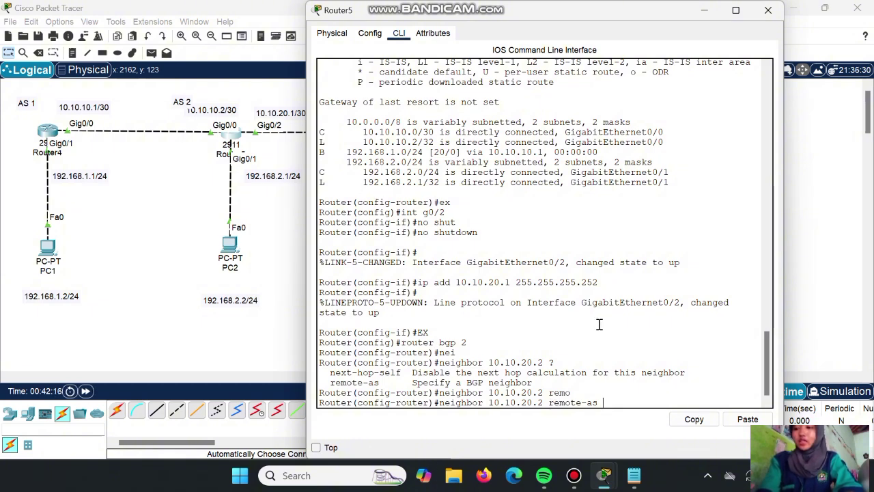
type("3")
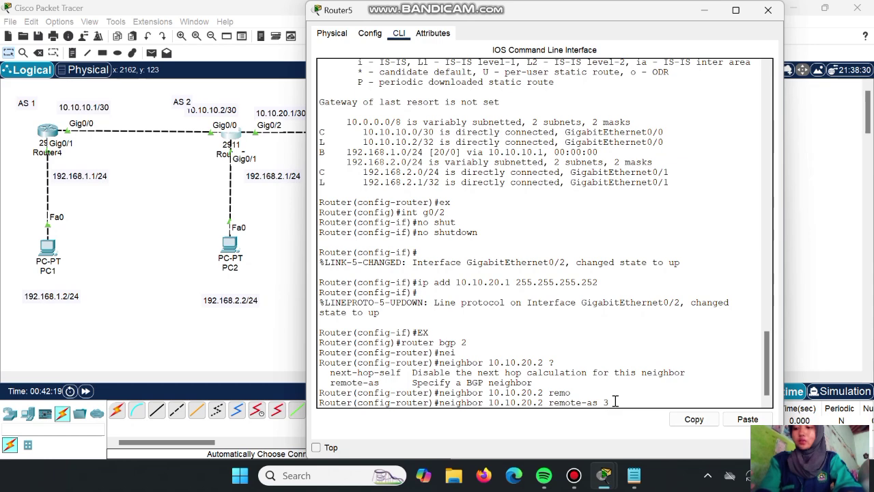
key("Return")
Advertise network 10.10.20.0 with mask 255.255.255.252 in Router5's BGP and minimize the router window.
type("net")
key("Tab")
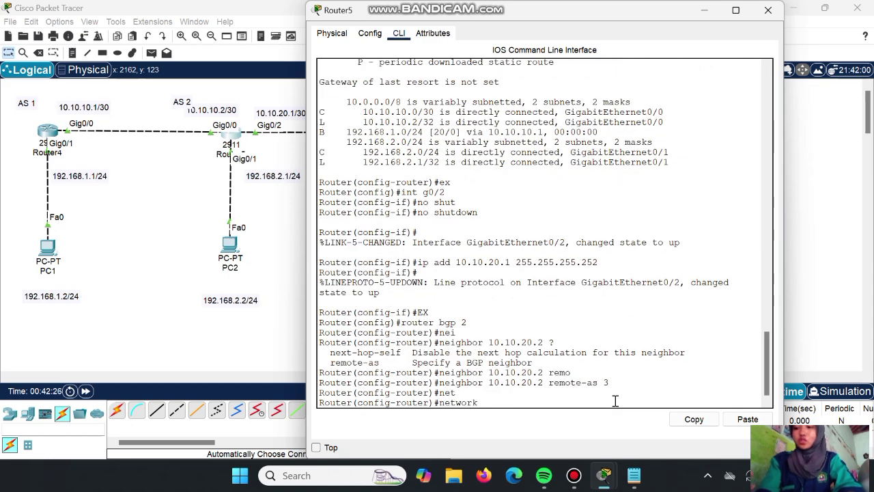
type("10.10.")
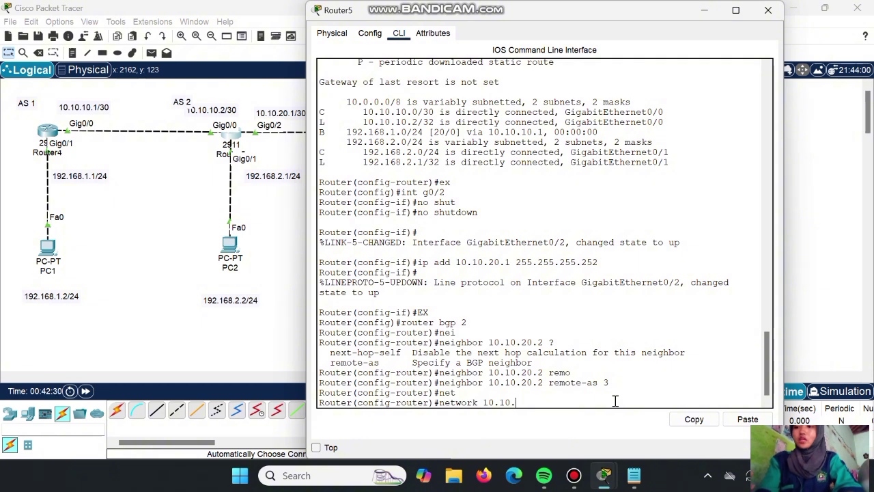
type("20.0 mask 255.255.2")
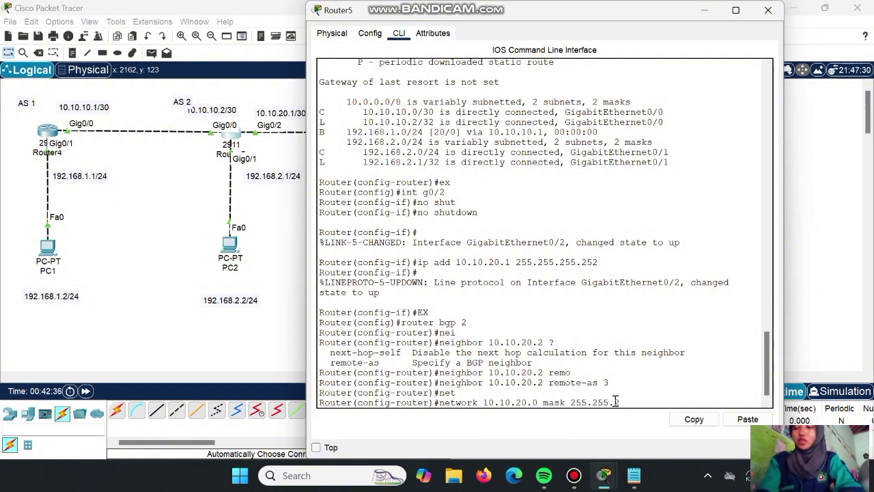
type("55.252")
key("Return")
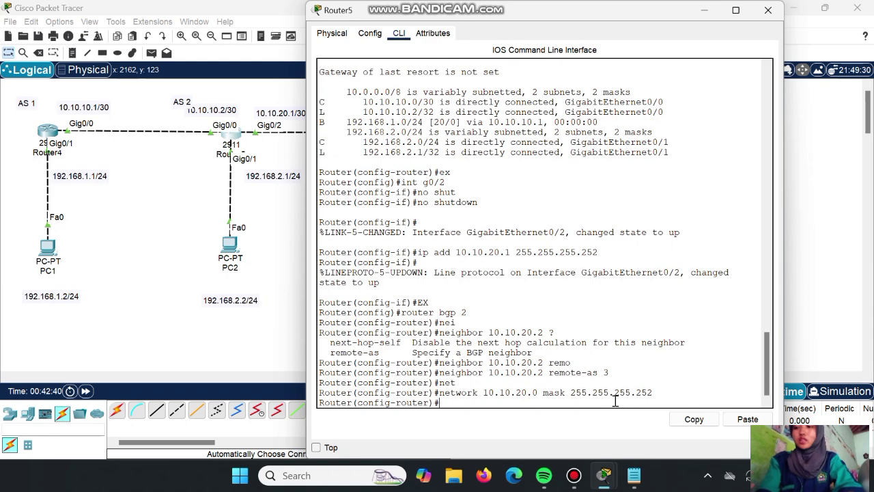
left_click(705, 10)
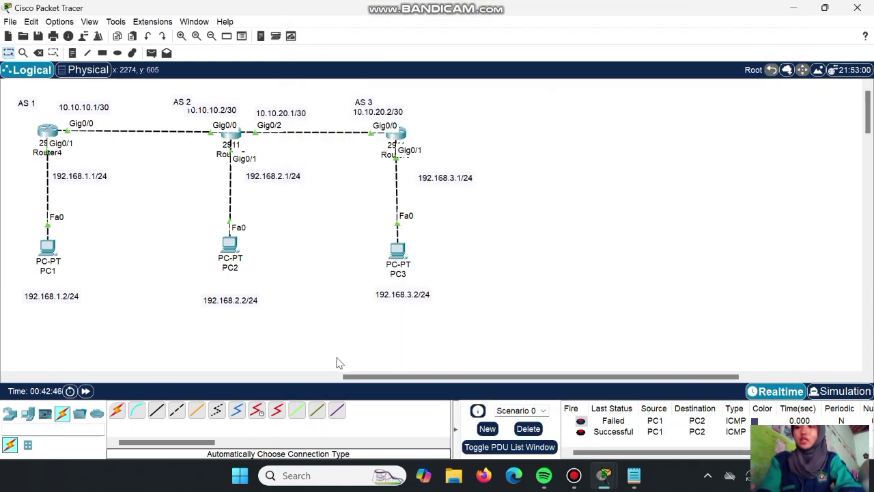
Open Router6's command line, leave interface mode and enter BGP configuration for AS 3.
left_click_drag(356, 376, 400, 382)
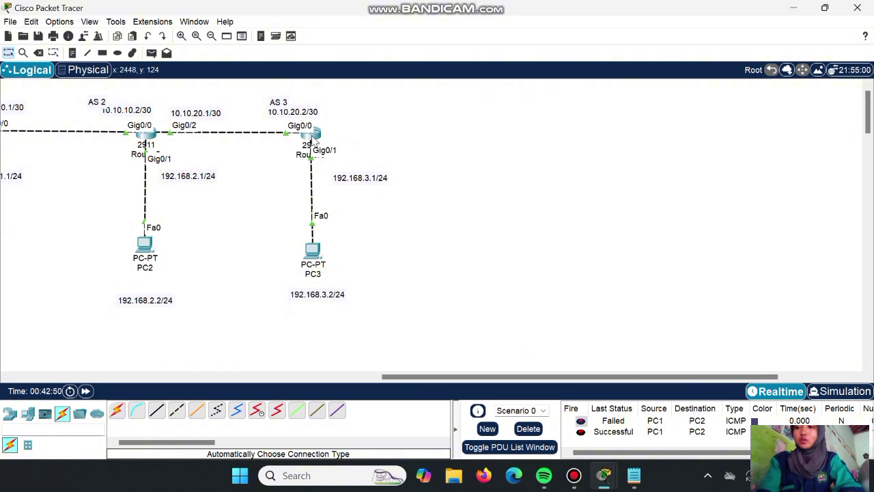
left_click(313, 137)
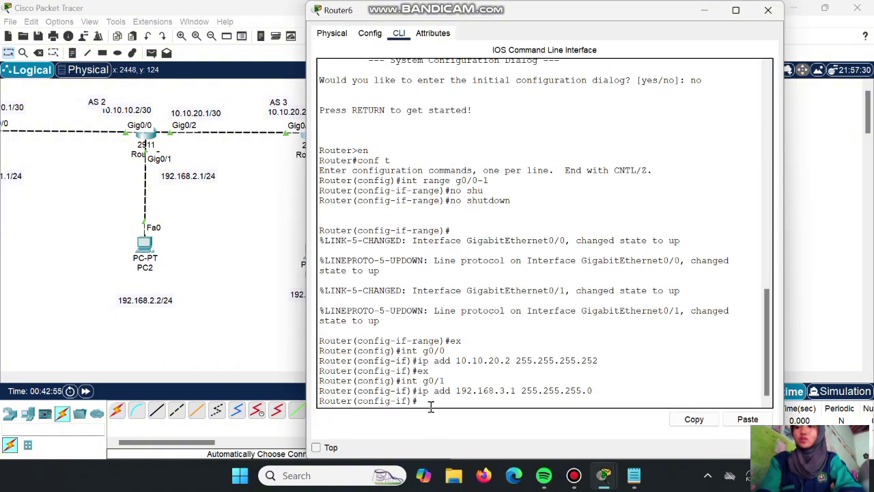
key("Return")
type("router")
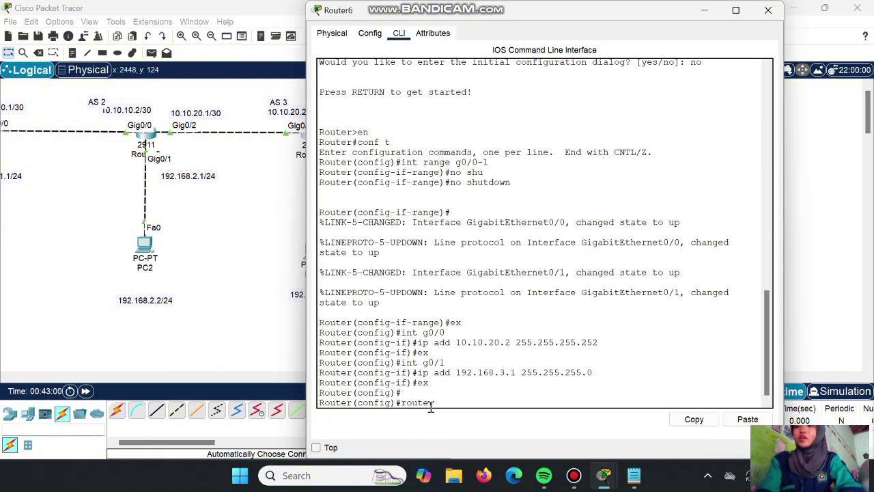
type(" bgp 3")
key("Return")
Declare 10.10.20.1 as a BGP neighbor of Router6 with remote-as 2.
type("neig")
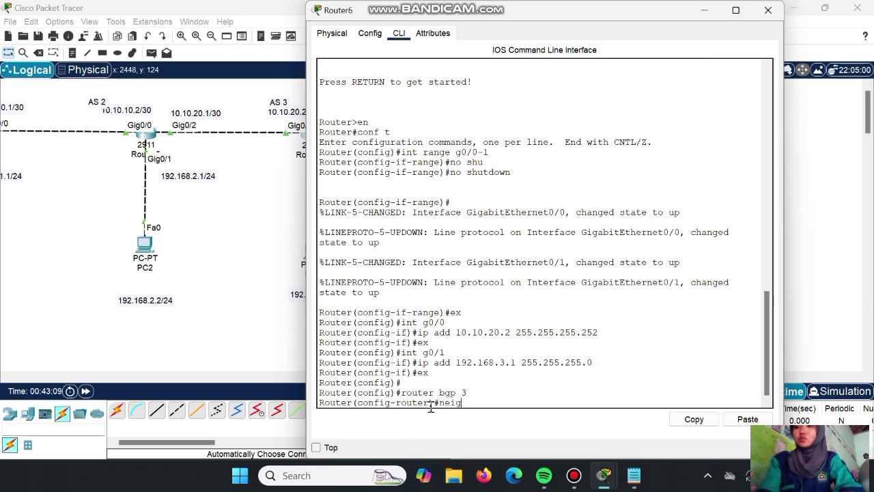
key("Tab")
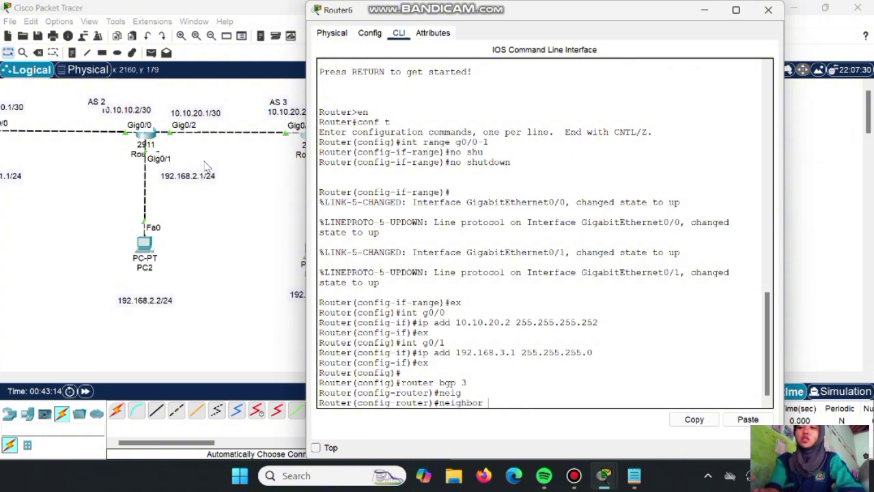
type("10.10.20.1")
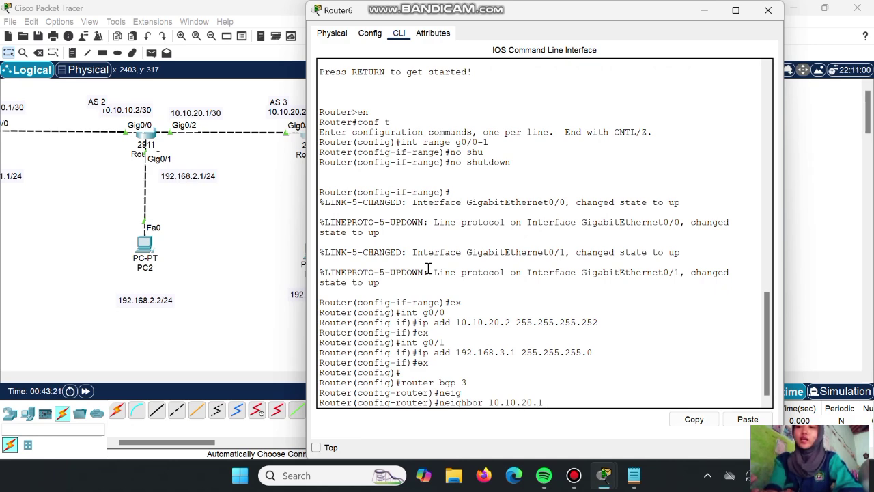
type(" remo")
key("Tab")
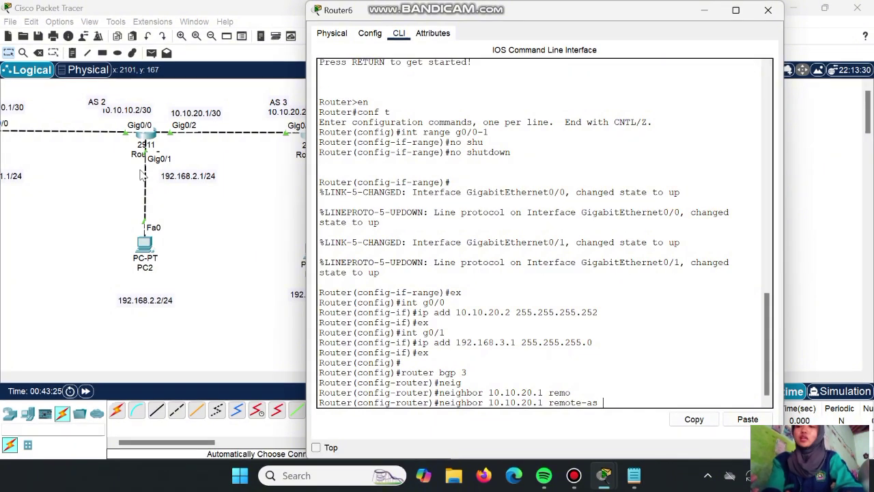
type("2")
key("Return")
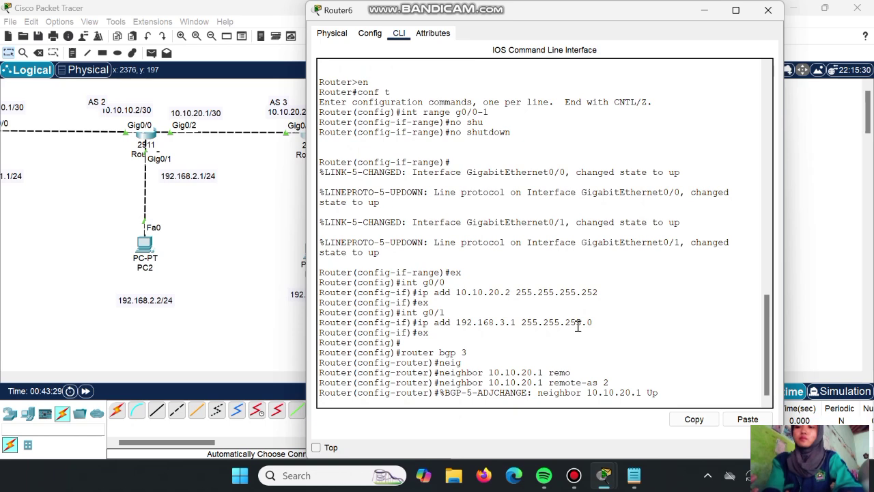
key("Return")
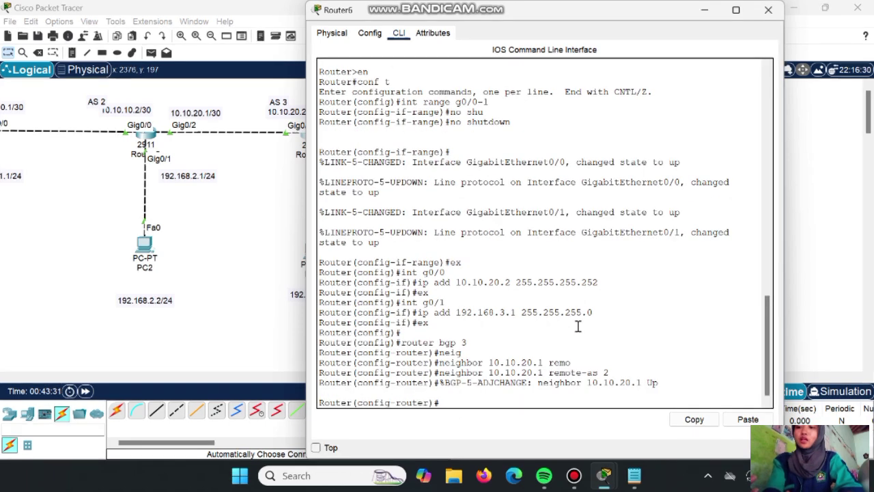
Advertise network 10.10.20.0 with mask 255.255.255.252 in Router6's BGP configuration.
type("net")
key("Tab")
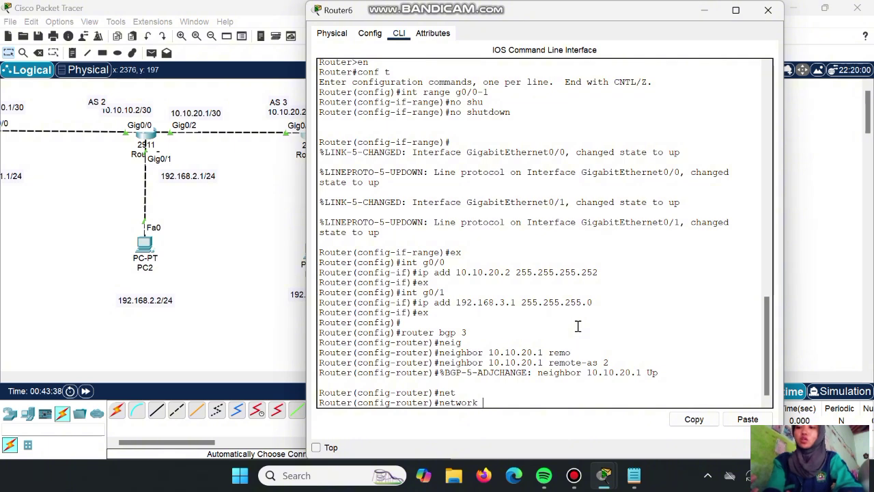
type("10.10.20.")
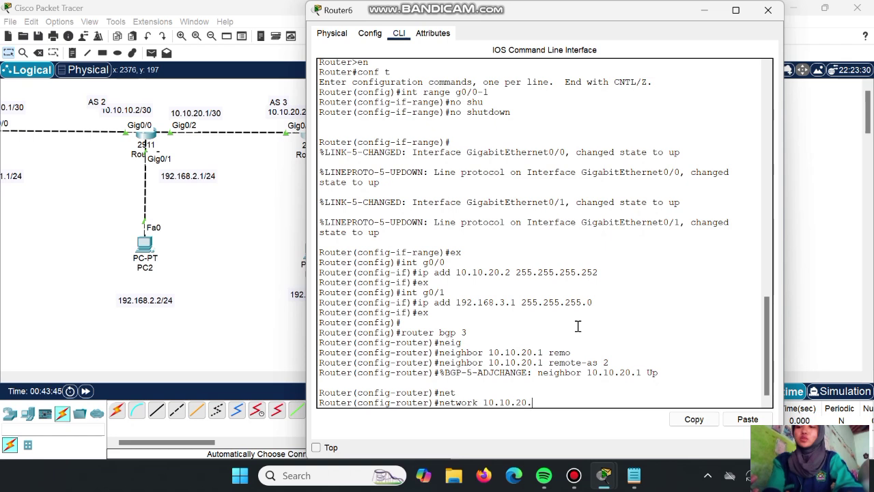
type("0 mask 255.255.255.2")
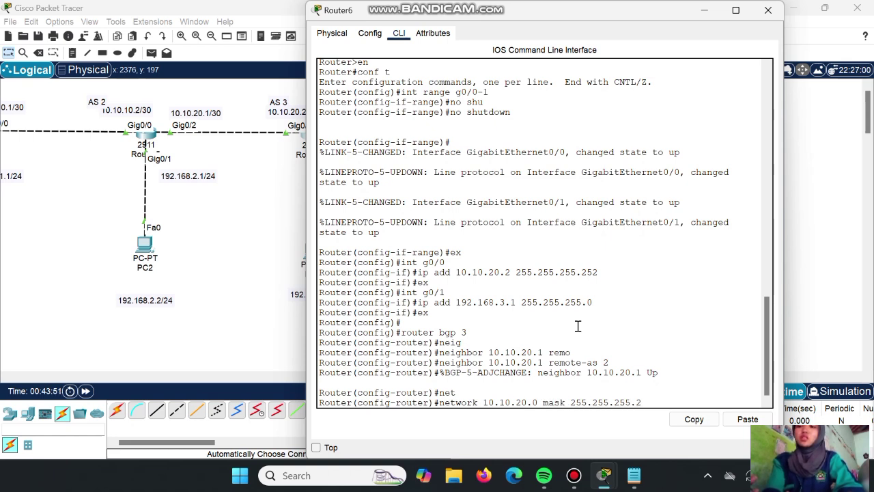
type("52")
key("Return")
Advertise network 192.168.3.0 with mask 255.255.255.0 in Router6's BGP configuration.
type("nfig-router)#n")
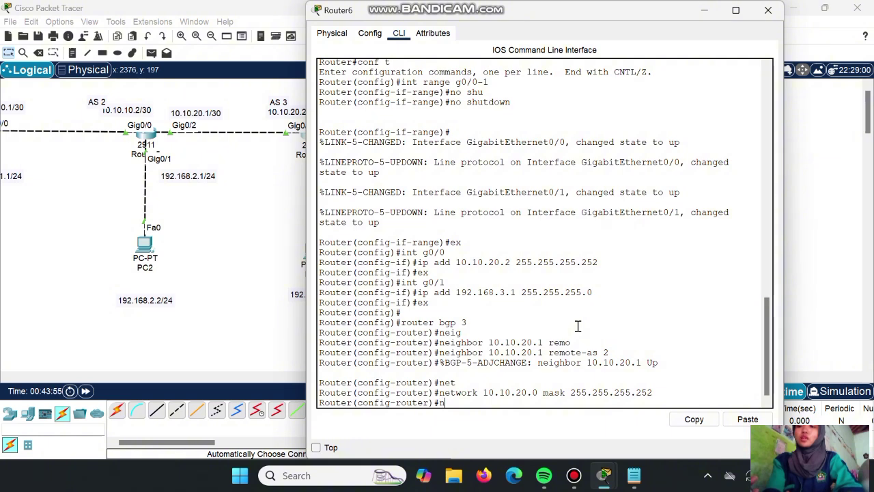
type("et")
key("Tab")
type("192.")
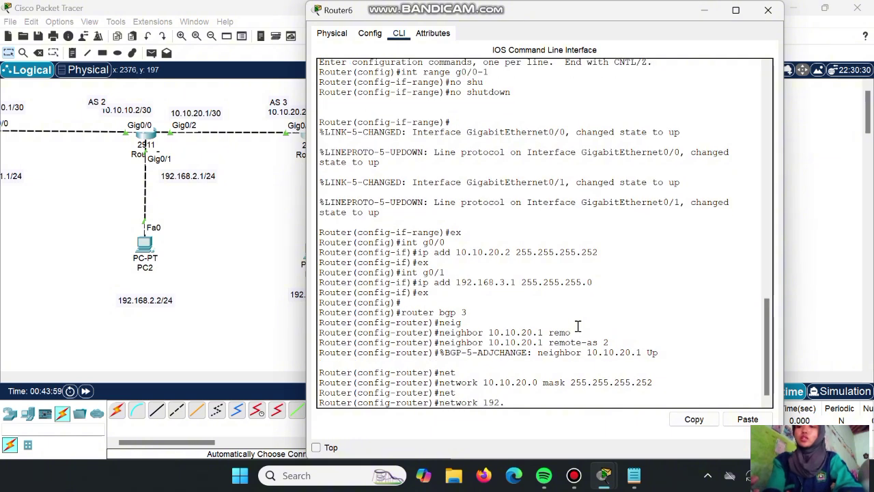
type("168.3.0")
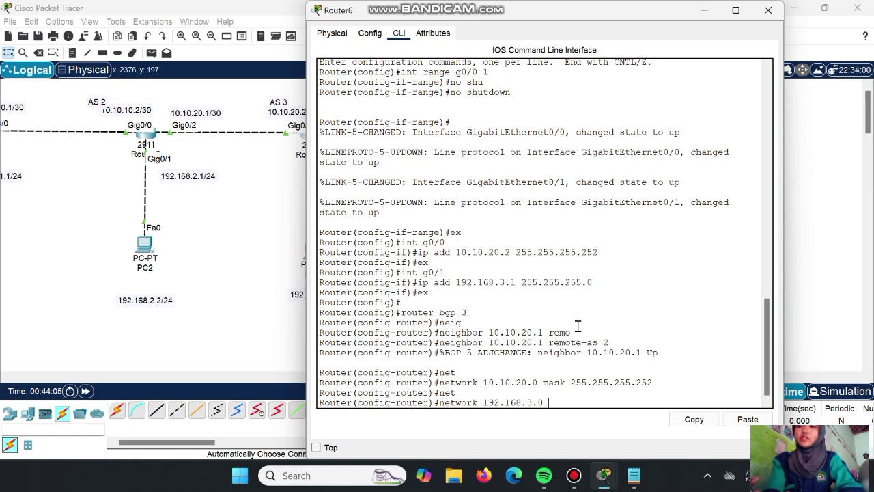
type(" mask")
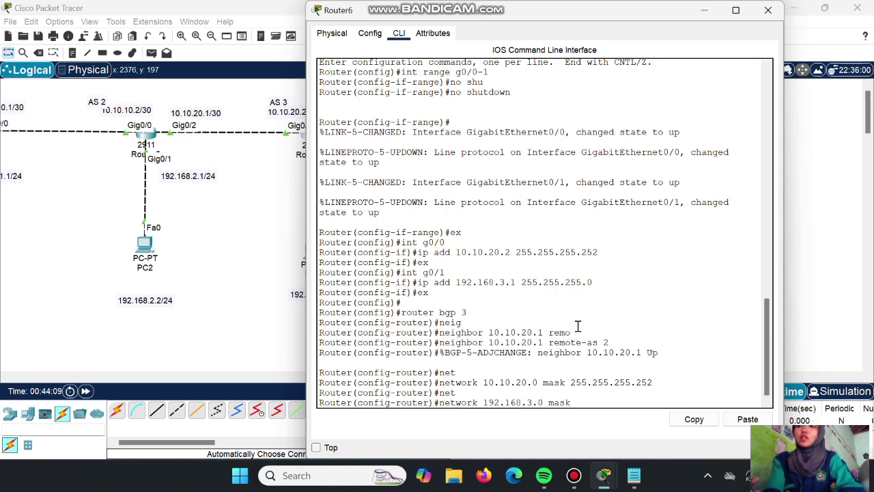
type(" 255.255.255")
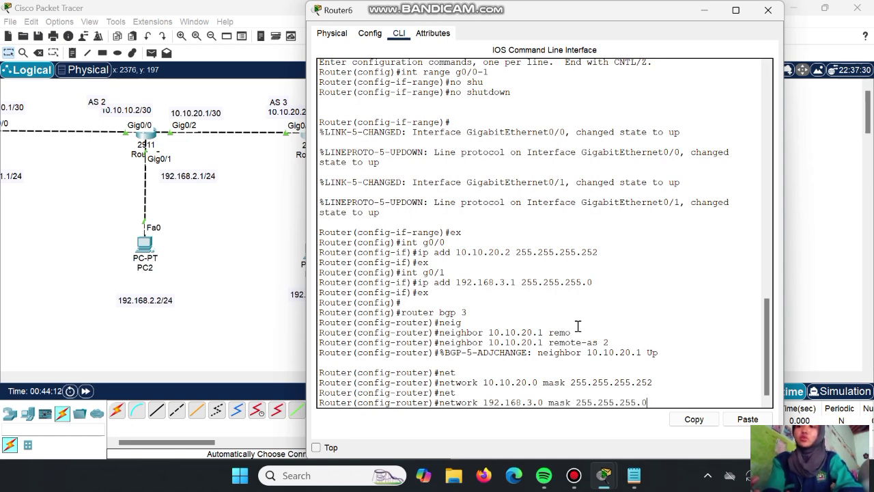
type(".0")
key("Return")
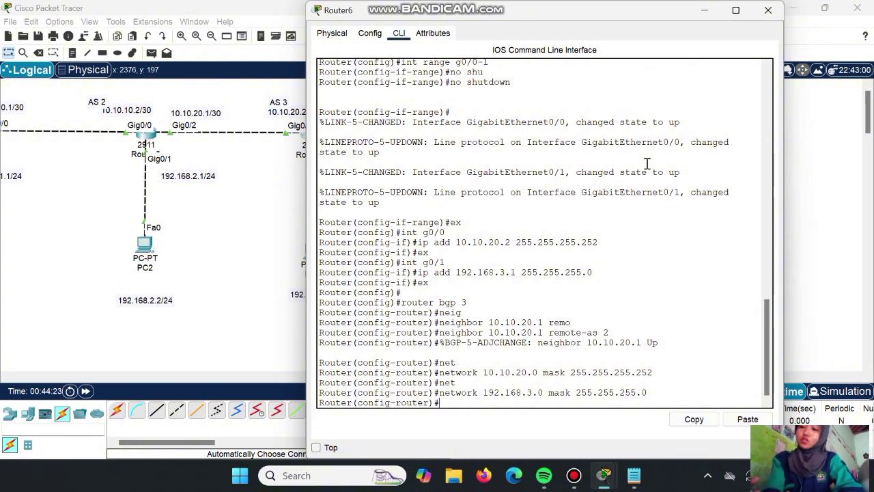
Display Router6's IP routing table from configuration mode, review the BGP-learned routes and minimize the router window.
type("do sh ip rou")
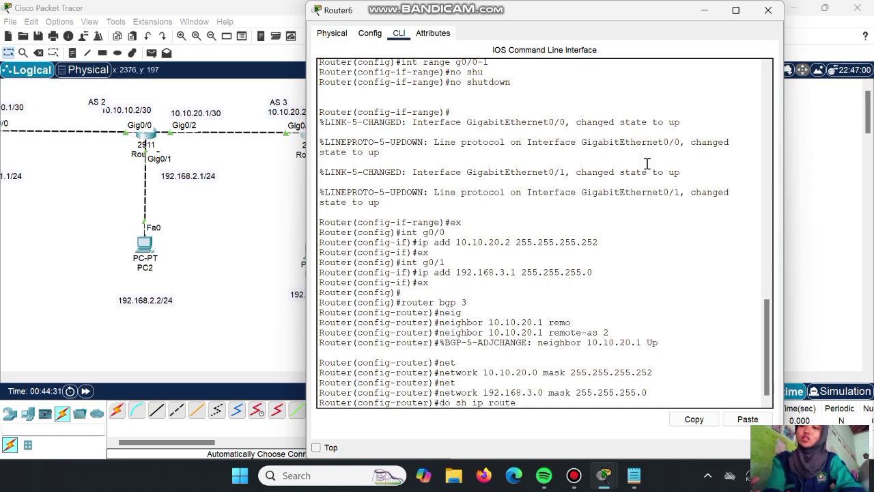
type("te")
key("Return")
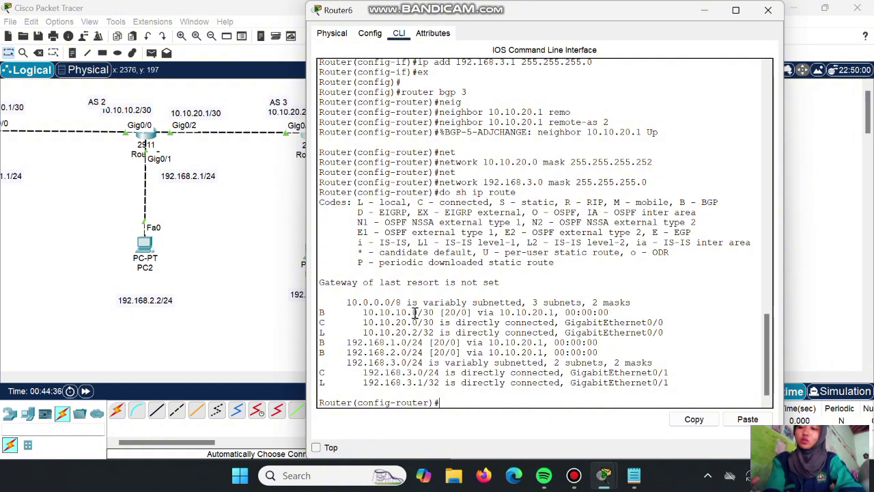
left_click_drag(418, 312, 397, 315)
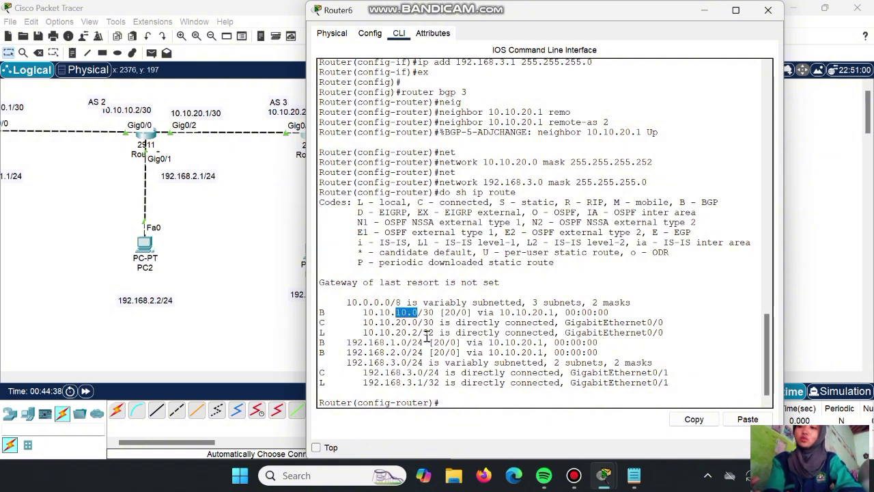
left_click_drag(418, 342, 365, 362)
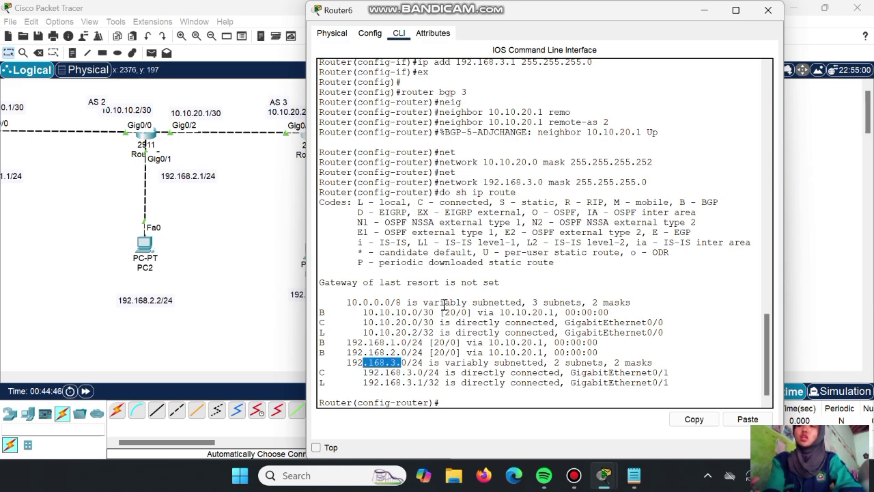
left_click(702, 10)
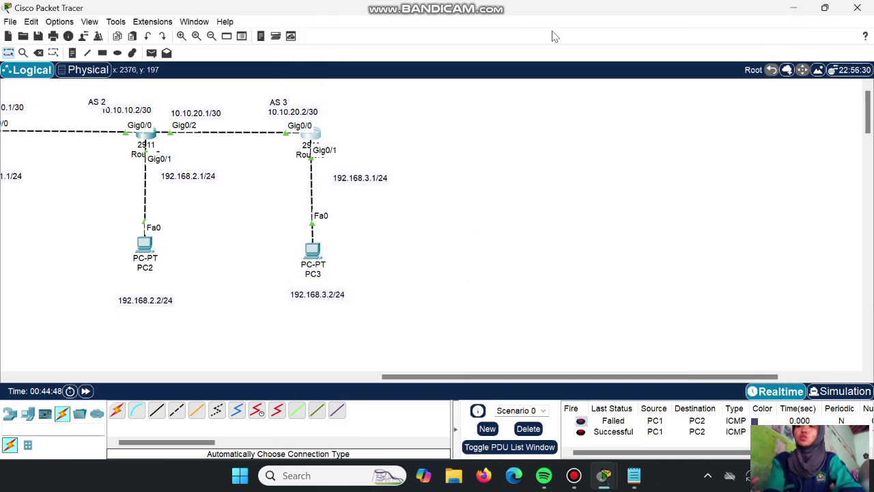
Display Router5's IP routing table, check the BGP route to the AS 3 LAN and minimize the router window.
left_click(146, 136)
type("do")
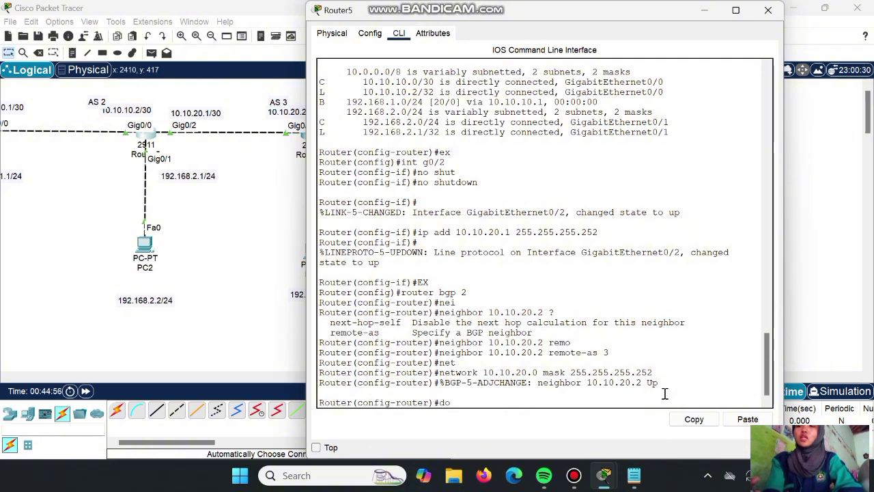
type(" sh ip route")
key("Return")
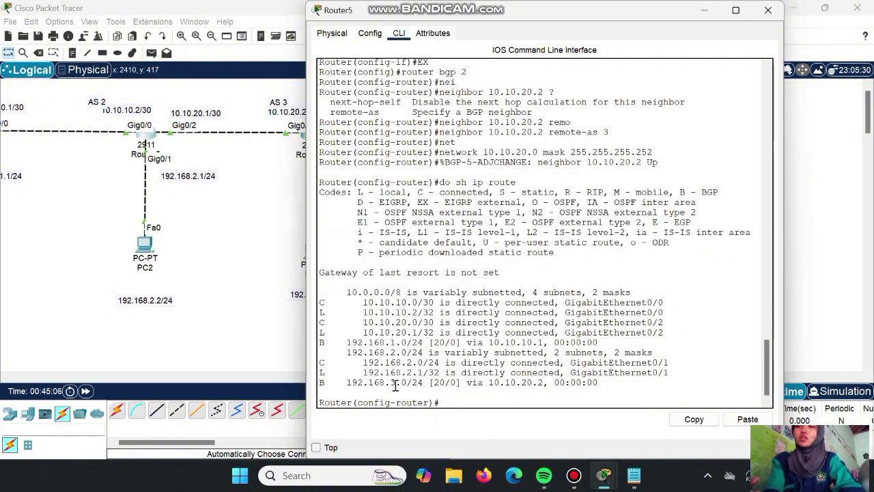
left_click_drag(395, 385, 277, 376)
left_click(431, 385)
left_click(705, 11)
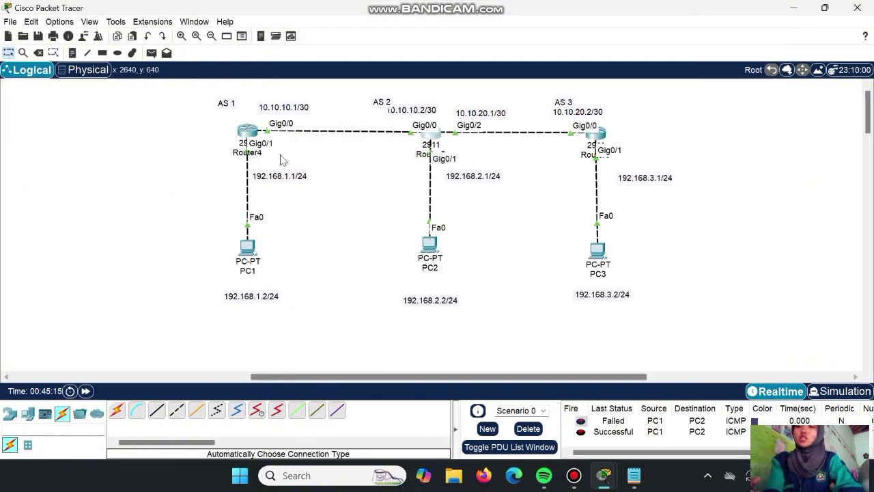
Enter privileged mode on Router4, display its IP routing table, check the BGP routes toward AS 3 and minimize the window.
left_click(247, 133)
key("Return")
type("en")
key("Return")
type("s")
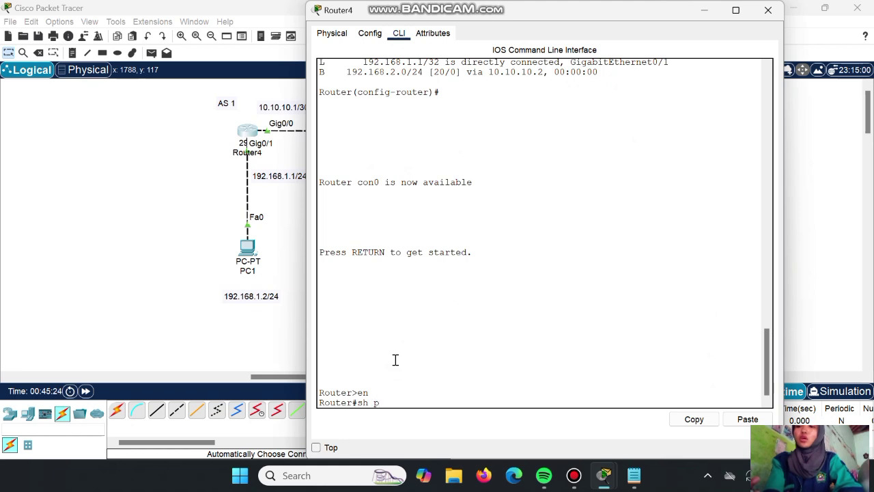
type("h ip route")
key("Return")
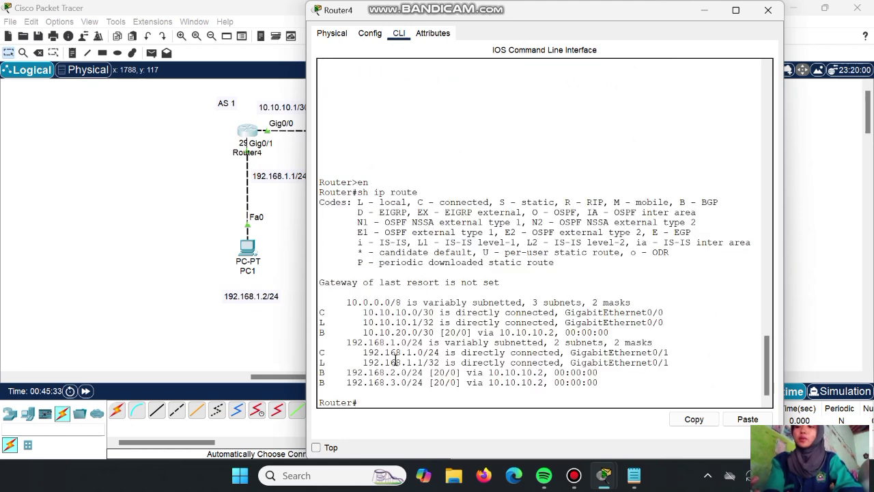
left_click_drag(389, 333, 423, 333)
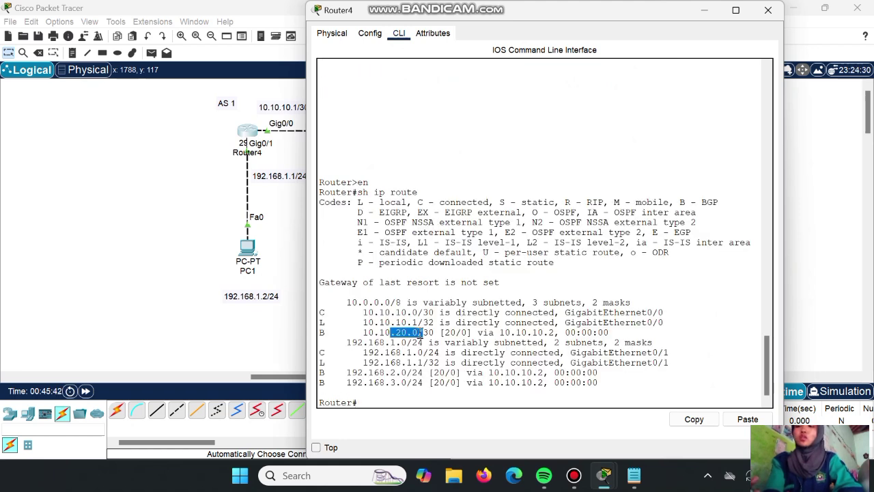
left_click_drag(389, 391, 379, 386)
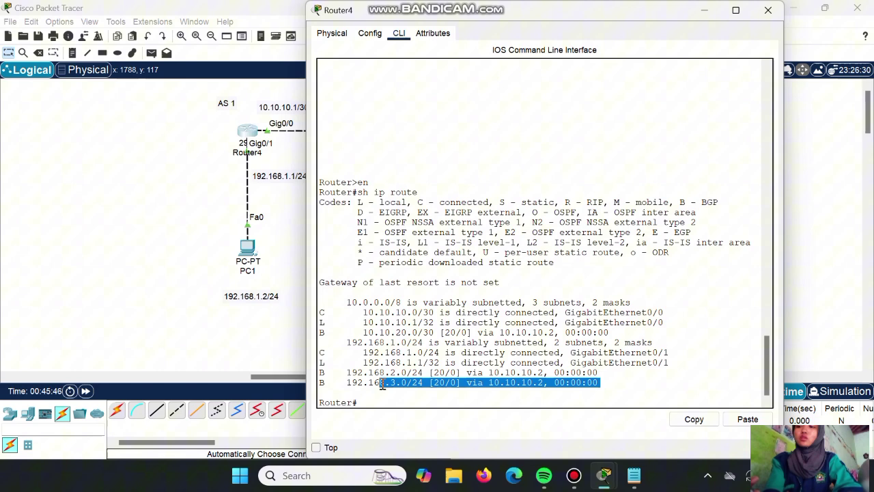
left_click(427, 402)
left_click(704, 10)
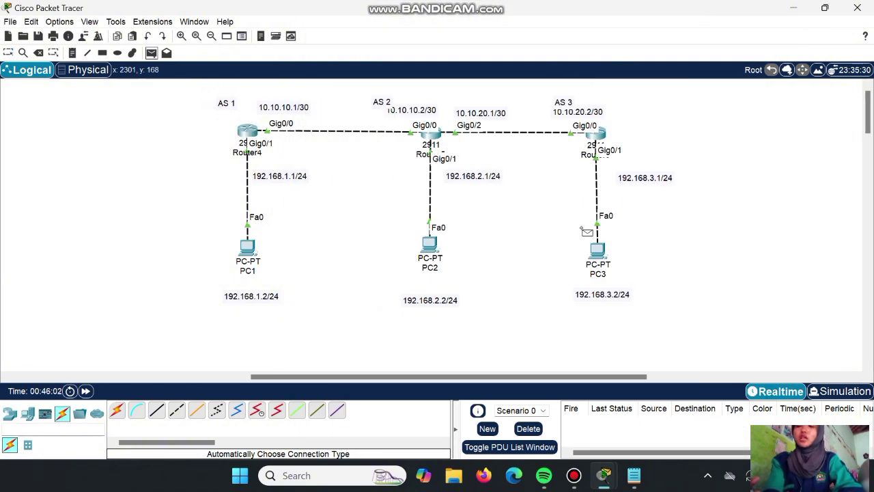
Test connectivity with simple PDUs from PC3 to PC2 and from PC3 to PC1, and delete the scenario's PDU results.
key("p")
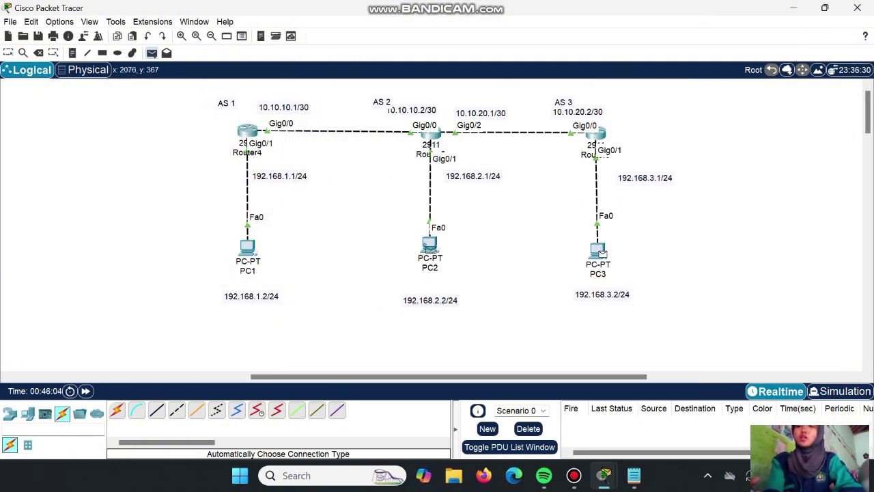
left_click(428, 245)
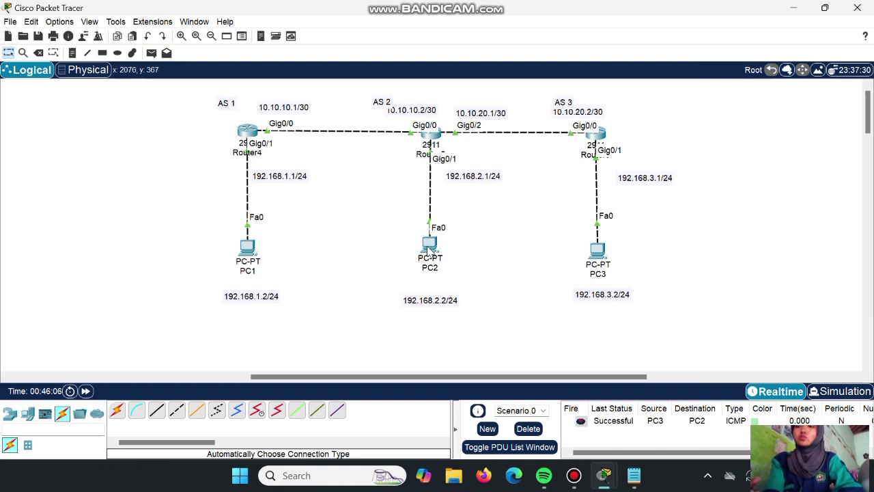
left_click(152, 53)
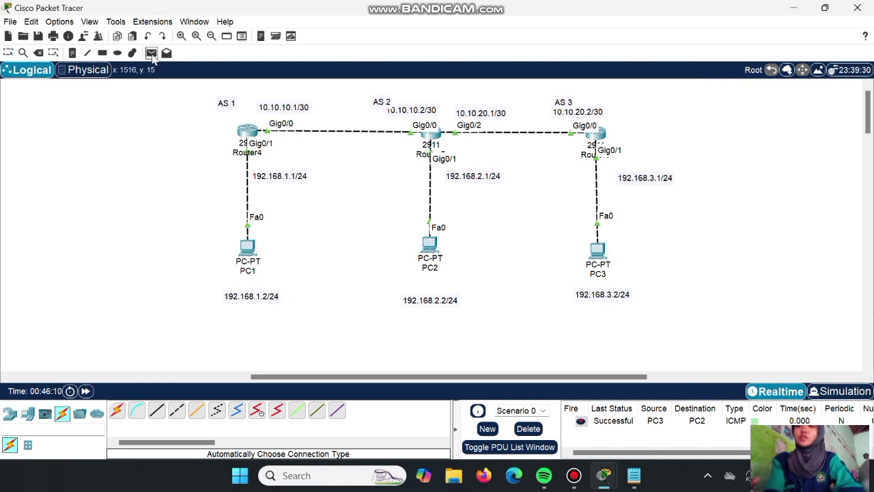
left_click(598, 247)
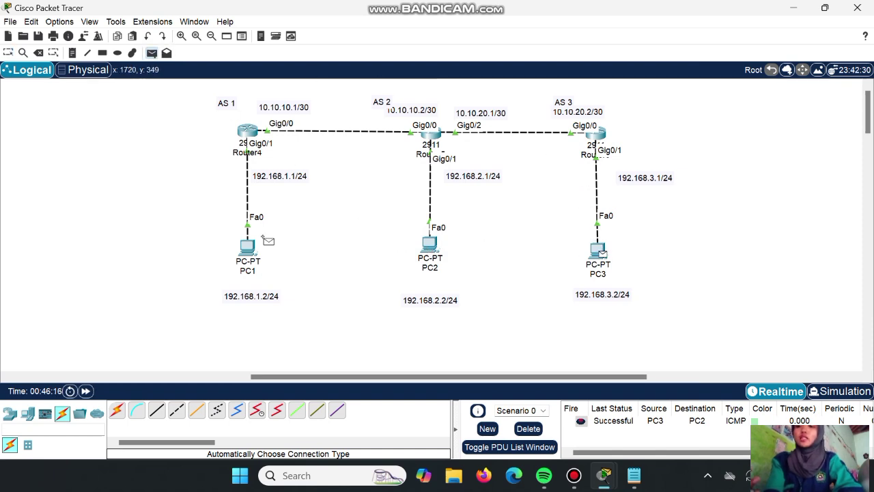
left_click(247, 247)
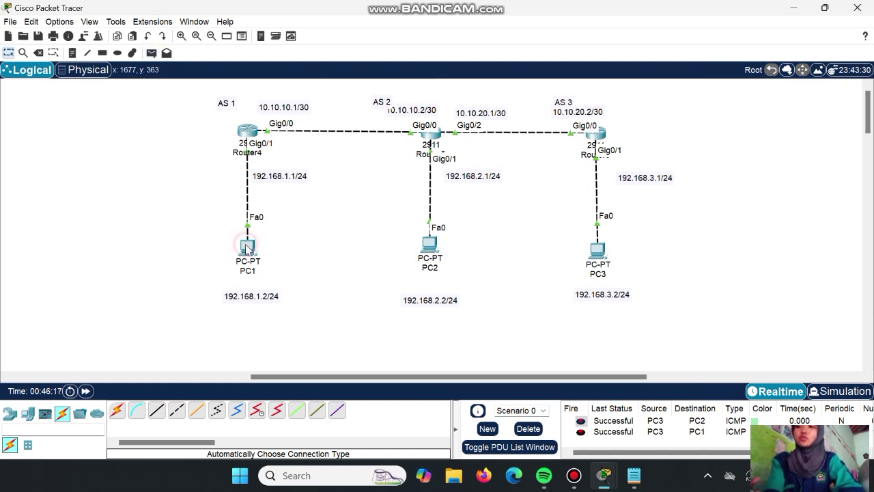
left_click(528, 428)
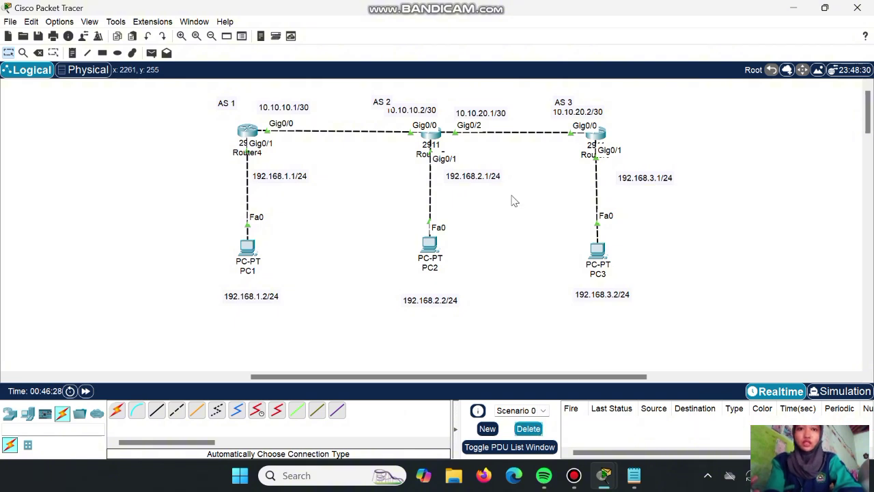